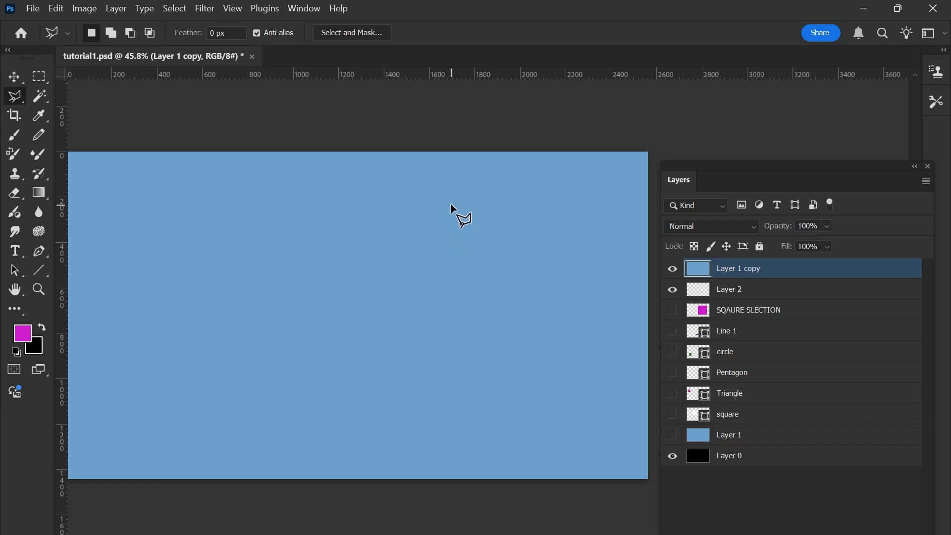
# Draw a freehand lasso selection near the canvas centre, replace it with one on the left side, and deselect.
pyautogui.press('m')
pyautogui.press('l')
pyautogui.moveTo(455, 207)
pyautogui.mouseDown()
pyautogui.moveTo(535, 266)
pyautogui.moveTo(350, 346)
pyautogui.moveTo(457, 215)
pyautogui.mouseUp()
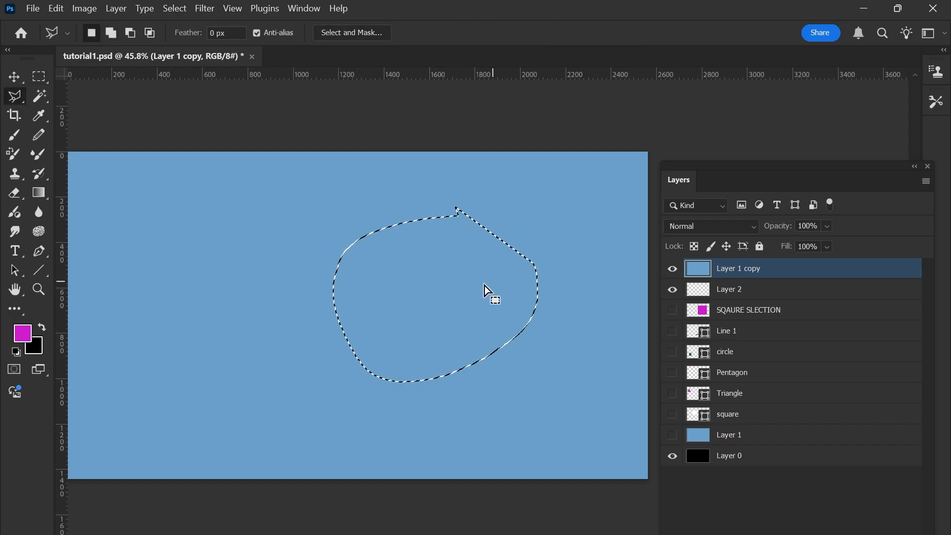
pyautogui.moveTo(245, 242)
pyautogui.mouseDown()
pyautogui.moveTo(275, 315)
pyautogui.moveTo(206, 225)
pyautogui.moveTo(167, 247)
pyautogui.mouseUp()
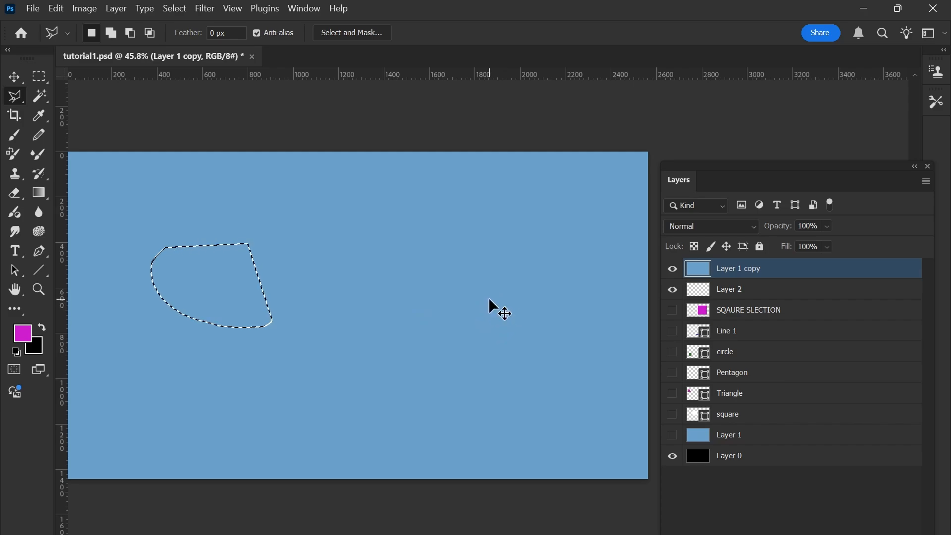
pyautogui.hotkey('ctrl', 'd')
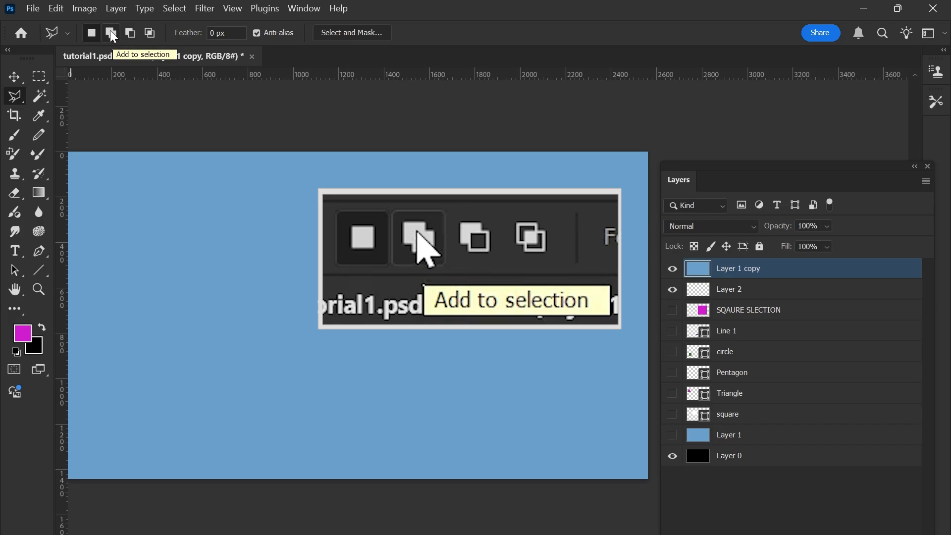
# Set the lasso to Add to selection and outline a larger freehand area on the right and a smaller one on the left.
pyautogui.click(111, 33)
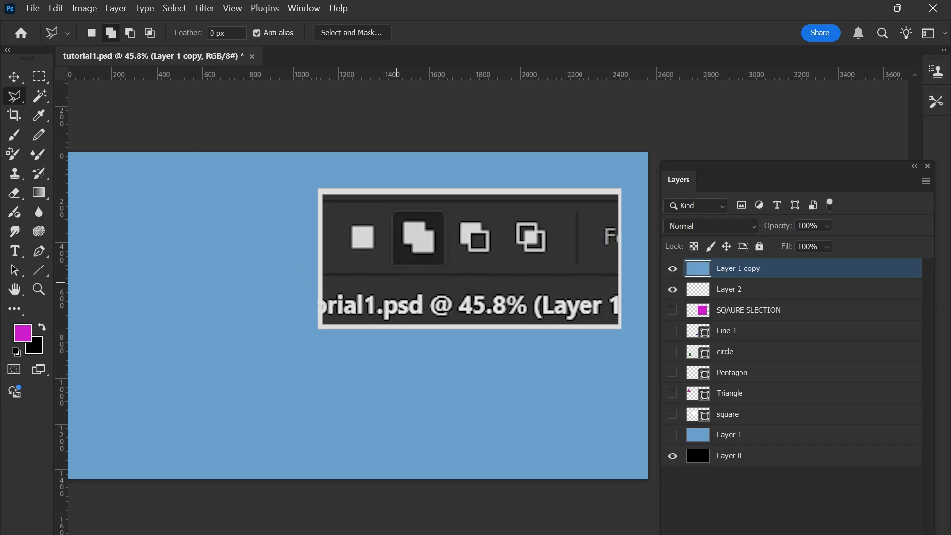
pyautogui.moveTo(484, 207)
pyautogui.mouseDown()
pyautogui.moveTo(550, 309)
pyautogui.moveTo(384, 219)
pyautogui.mouseUp()
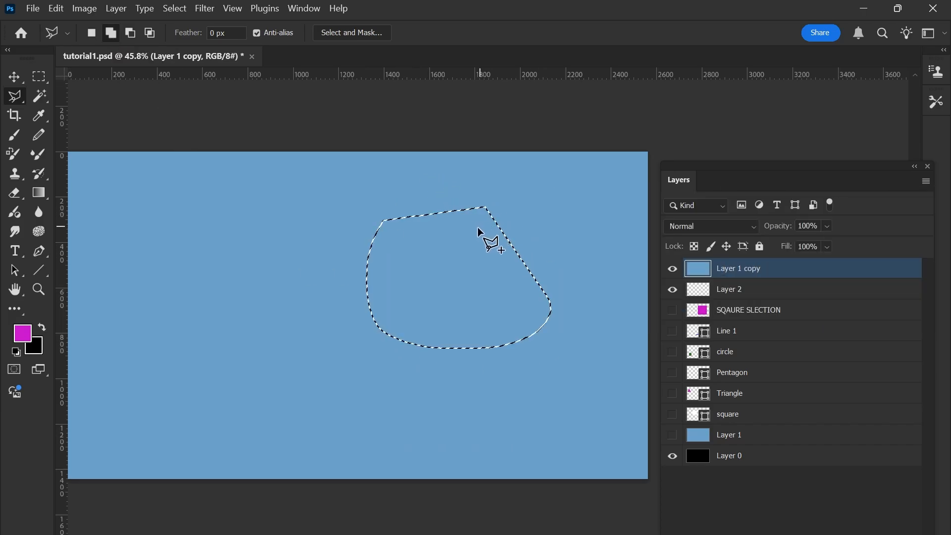
pyautogui.moveTo(213, 257)
pyautogui.mouseDown()
pyautogui.moveTo(169, 360)
pyautogui.moveTo(212, 257)
pyautogui.mouseUp()
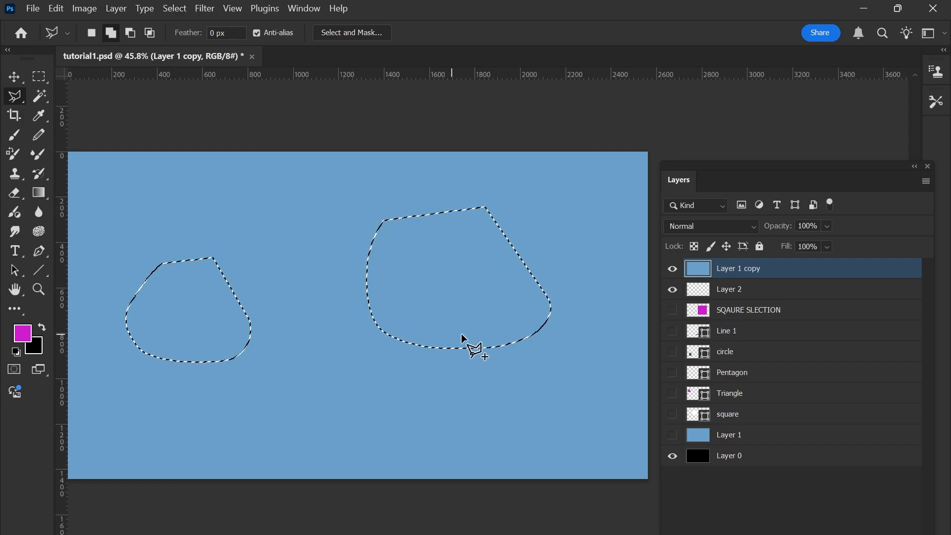
# Subtract the larger right-hand area from the selection by encircling it with the lasso, and undo the subtraction.
pyautogui.keyDown('alt'); pyautogui.click(584, 261); pyautogui.keyUp('alt')
pyautogui.moveTo(584, 322)
pyautogui.mouseDown()
pyautogui.moveTo(565, 374)
pyautogui.moveTo(465, 402)
pyautogui.mouseUp()
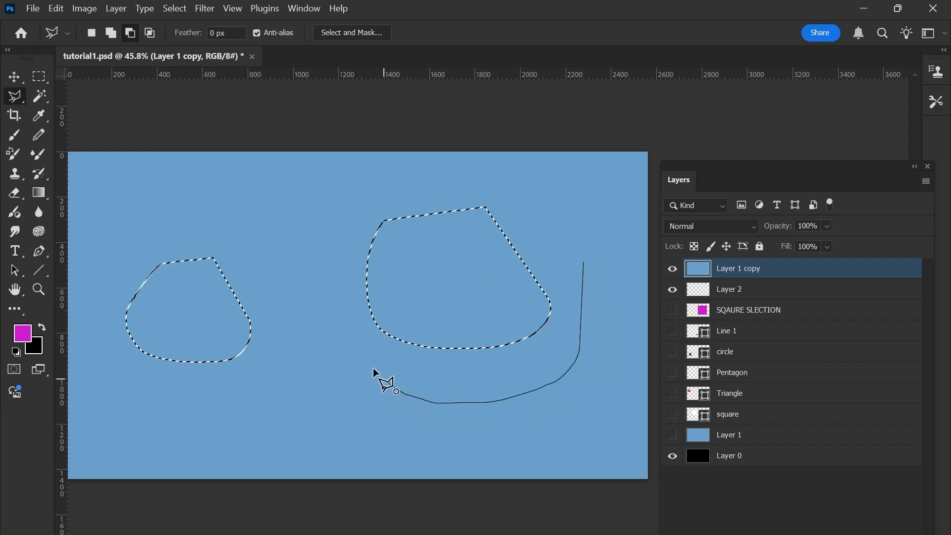
pyautogui.moveTo(396, 392)
pyautogui.mouseDown()
pyautogui.moveTo(343, 328)
pyautogui.moveTo(346, 261)
pyautogui.moveTo(370, 198)
pyautogui.mouseUp()
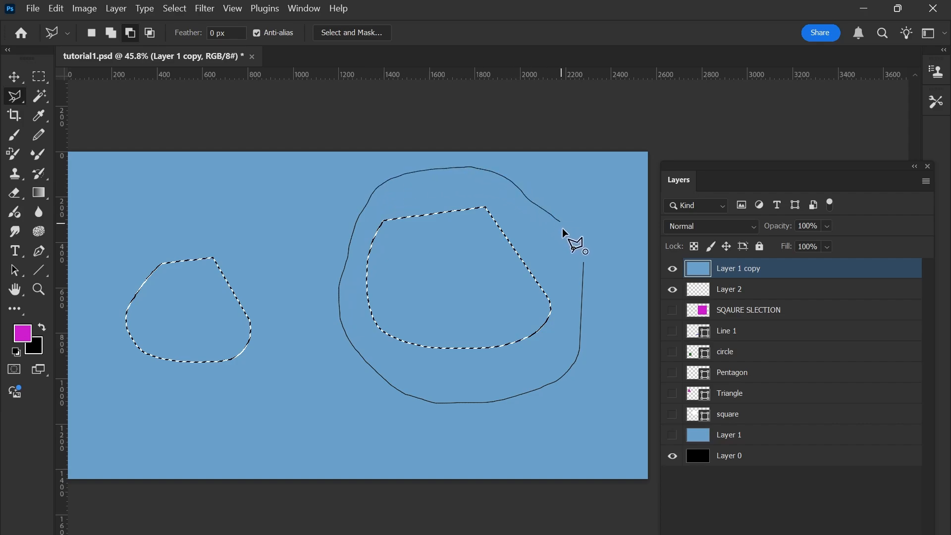
pyautogui.moveTo(562, 228); pyautogui.dragTo(564, 230)
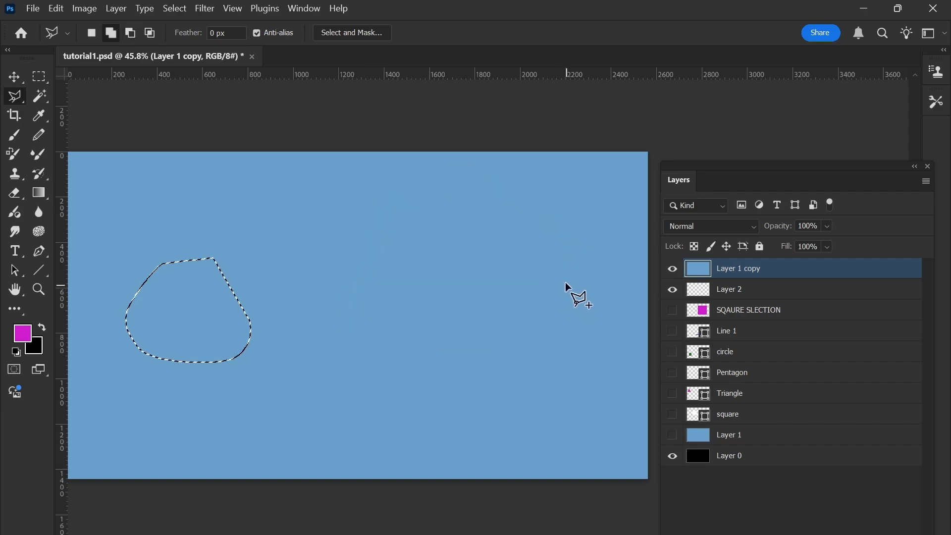
pyautogui.scroll(-1, 566, 281)
pyautogui.scroll(1, 563, 278)
pyautogui.hotkey('ctrl', 'z')
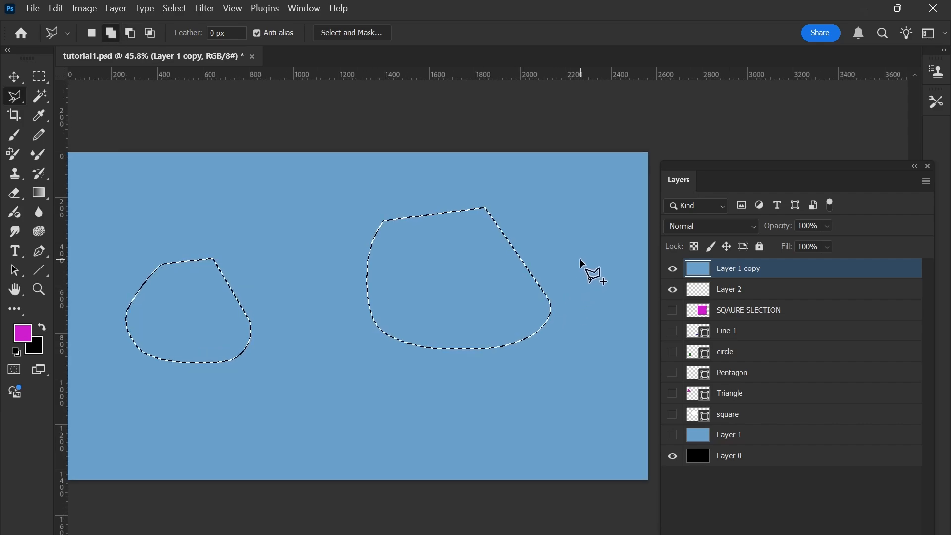
# Repeat the lasso subtraction around the larger right-hand outline, and undo it again.
pyautogui.press('alt')
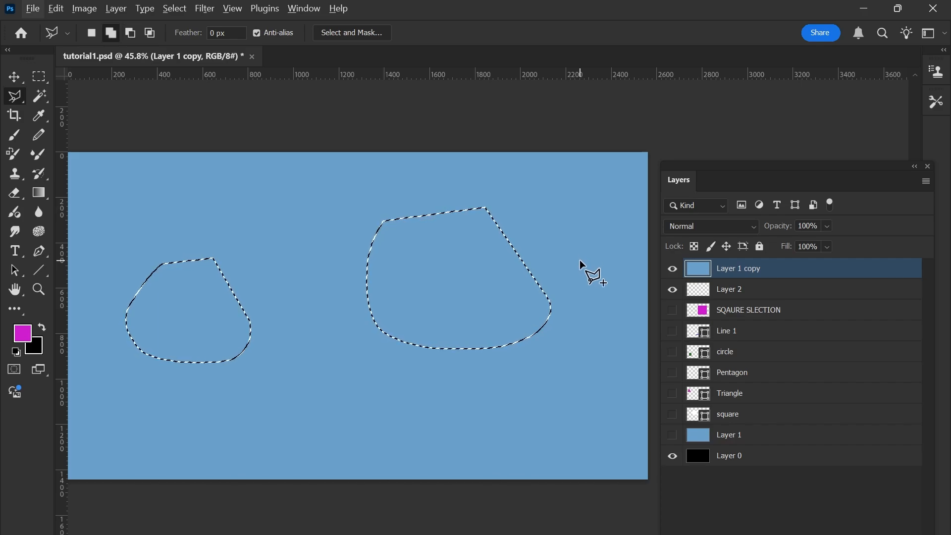
pyautogui.press('alt')
pyautogui.moveTo(580, 260)
pyautogui.mouseDown()
pyautogui.moveTo(589, 342)
pyautogui.moveTo(556, 383)
pyautogui.moveTo(474, 389)
pyautogui.mouseUp()
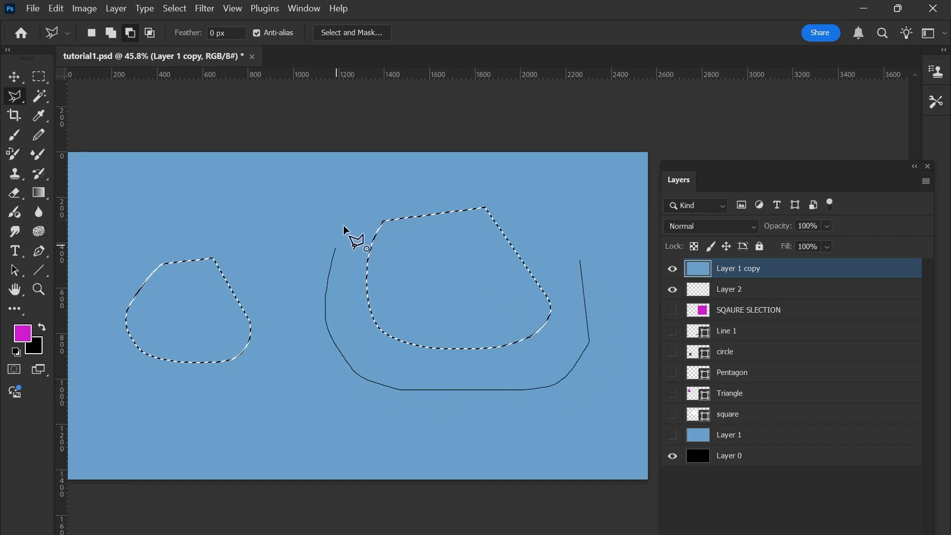
pyautogui.moveTo(419, 169); pyautogui.dragTo(494, 178)
pyautogui.moveTo(527, 228); pyautogui.dragTo(533, 236)
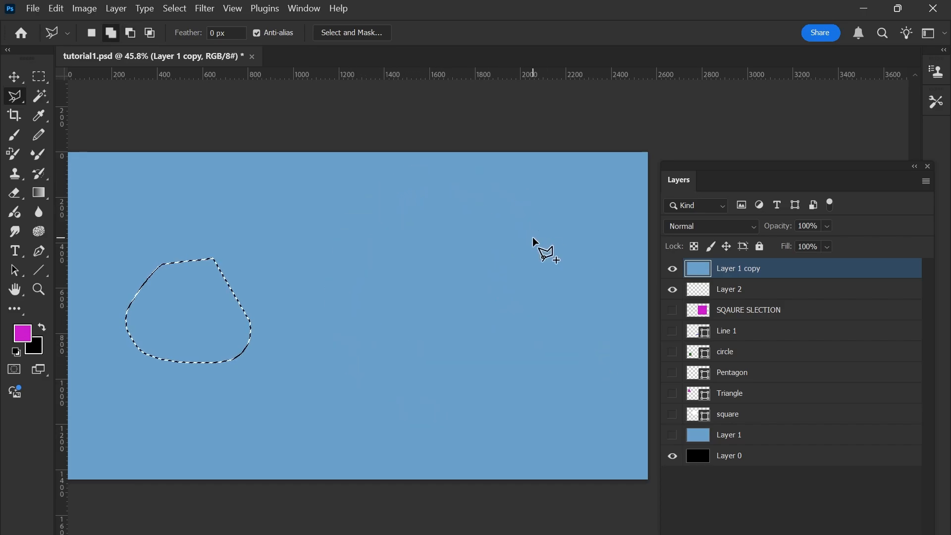
pyautogui.scroll(-2, 503, 246)
pyautogui.scroll(3, 502, 251)
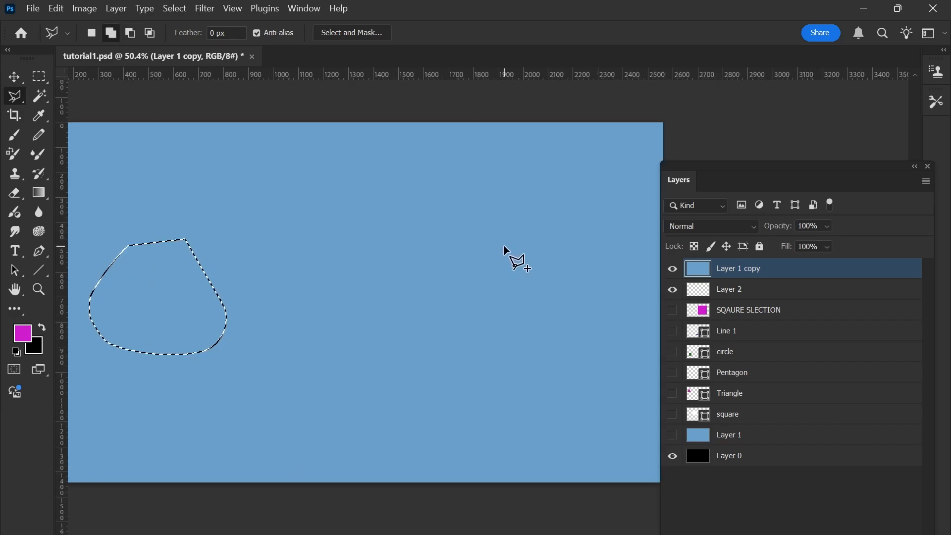
pyautogui.hotkey('ctrl', 'z')
# Intersect the selection with a lasso outline drawn around the smaller left-hand area to keep only that area selected.
pyautogui.scroll(-1, 504, 244)
pyautogui.hscroll(1, 299, 246)
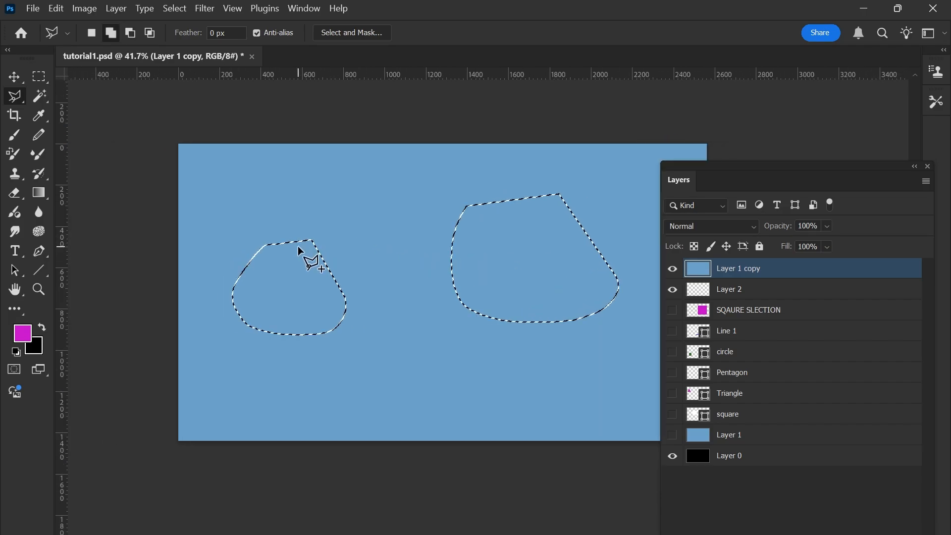
pyautogui.scroll(1, 295, 264)
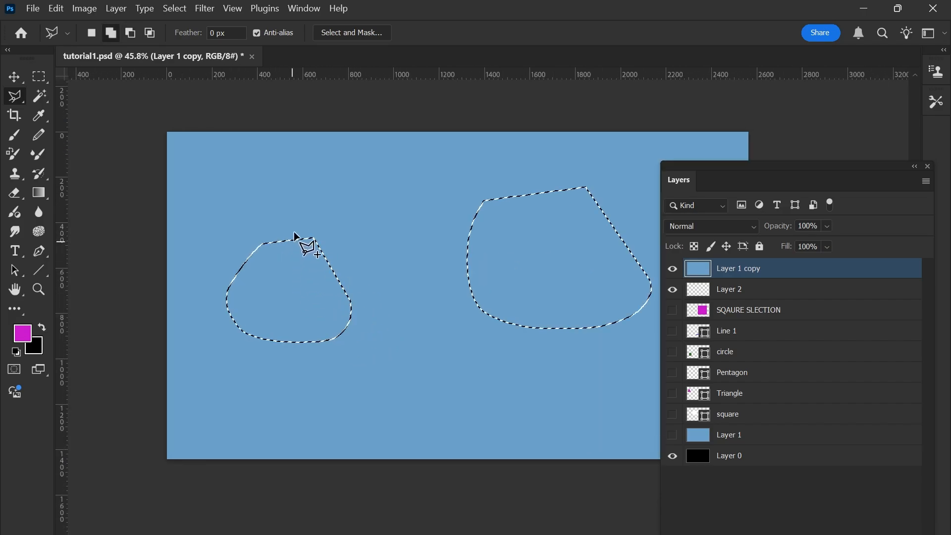
pyautogui.scroll(-1, 318, 275)
pyautogui.hscroll(1, 318, 276)
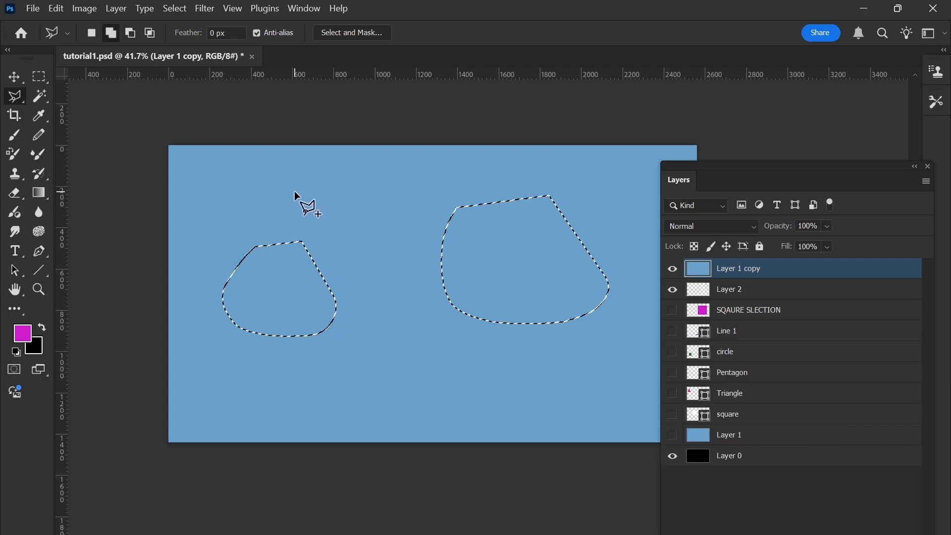
pyautogui.hotkey('shift', 'alt')
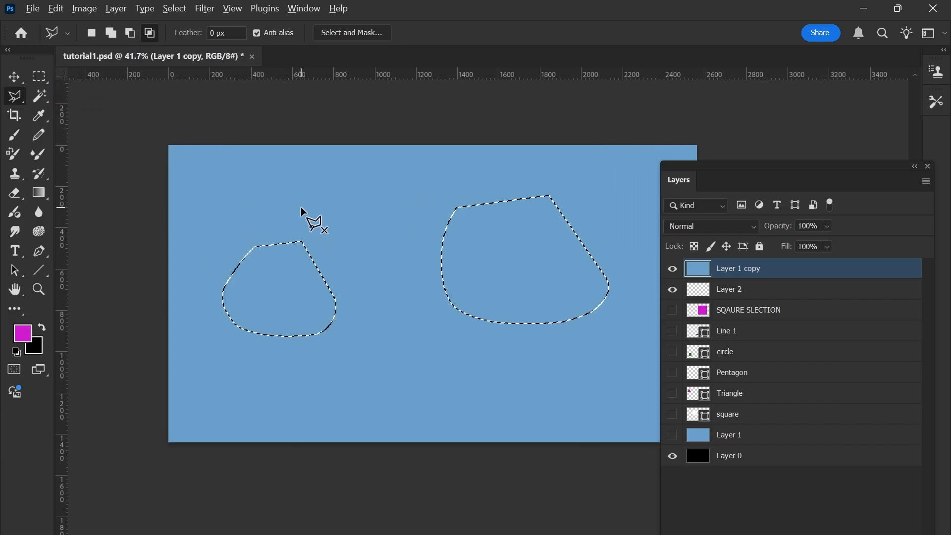
pyautogui.click(301, 206)
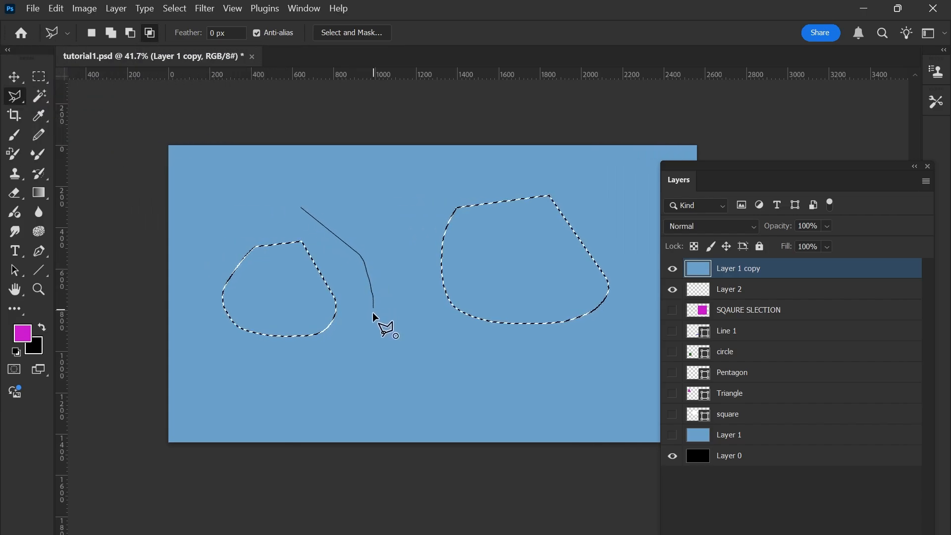
pyautogui.moveTo(269, 374)
pyautogui.mouseDown()
pyautogui.moveTo(234, 373)
pyautogui.moveTo(204, 353)
pyautogui.mouseUp()
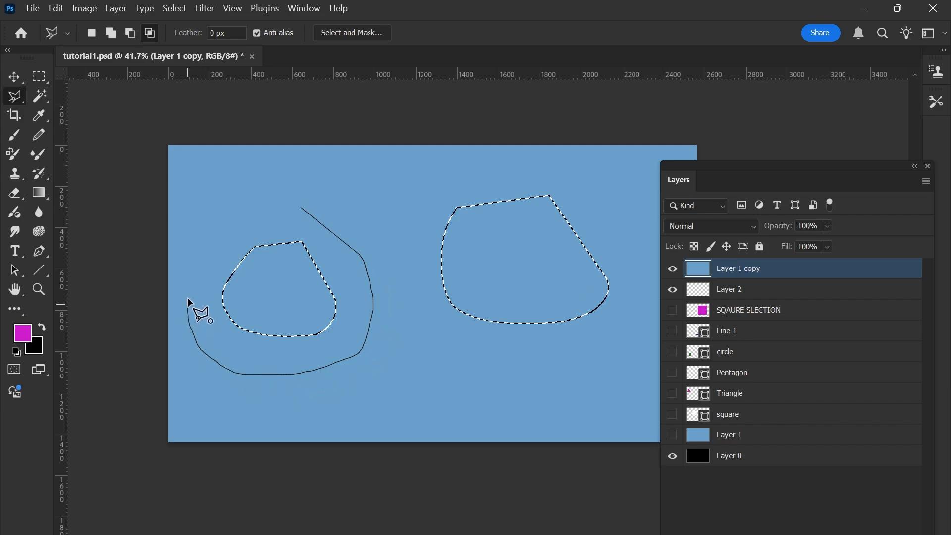
pyautogui.moveTo(187, 298); pyautogui.dragTo(203, 251)
pyautogui.click(272, 204)
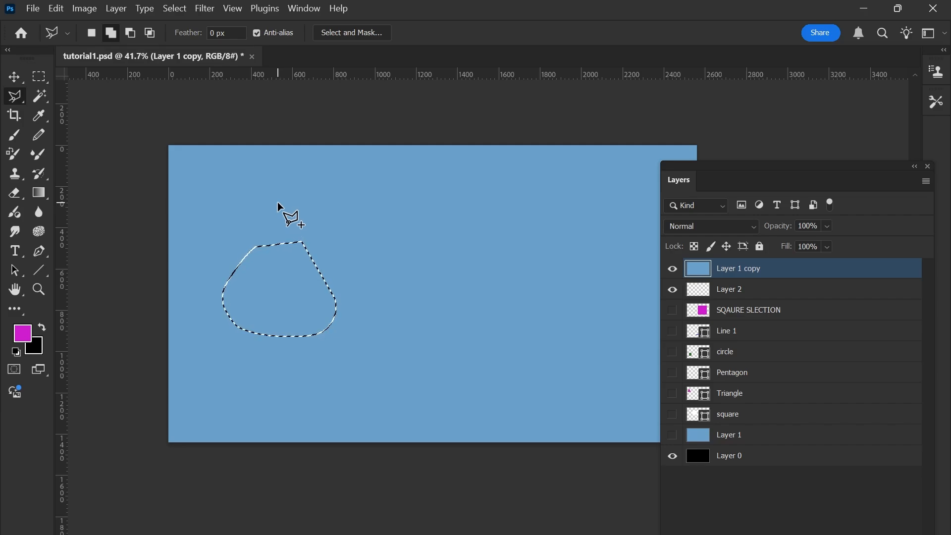
# Clear the current selection and add five separate freehand lasso outlines across the canvas.
pyautogui.scroll(-1, 278, 202)
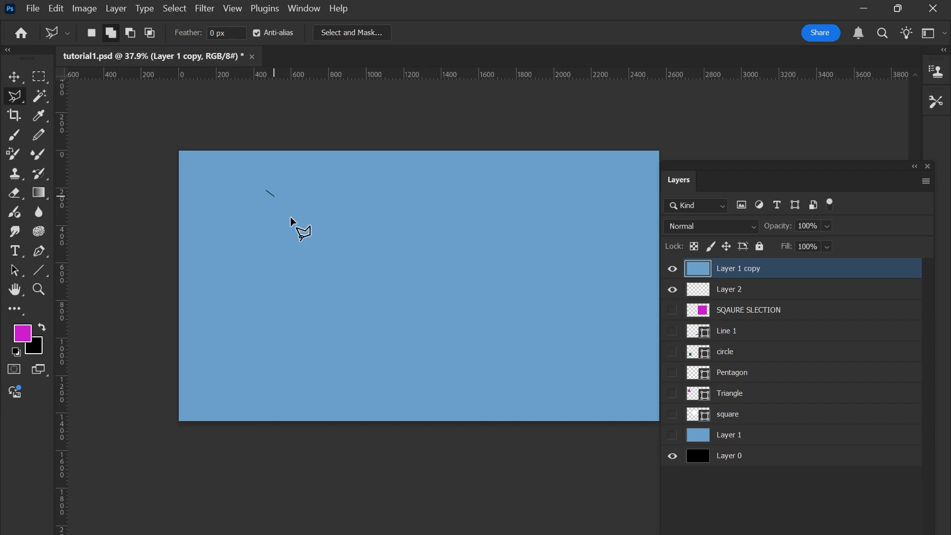
pyautogui.moveTo(268, 207); pyautogui.dragTo(258, 219)
pyautogui.moveTo(624, 275)
pyautogui.mouseDown()
pyautogui.moveTo(490, 218)
pyautogui.moveTo(614, 216)
pyautogui.mouseUp()
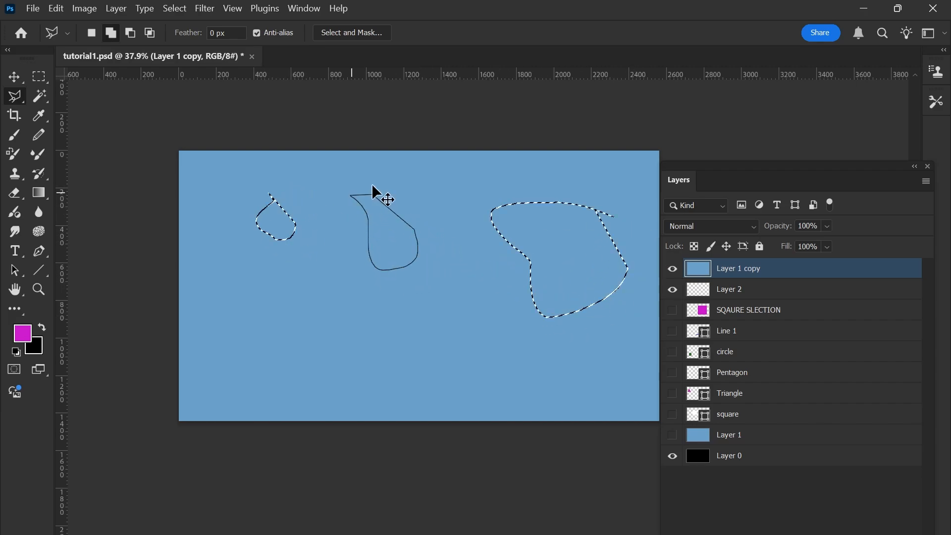
pyautogui.moveTo(373, 188); pyautogui.dragTo(371, 191)
pyautogui.moveTo(243, 298); pyautogui.dragTo(306, 313)
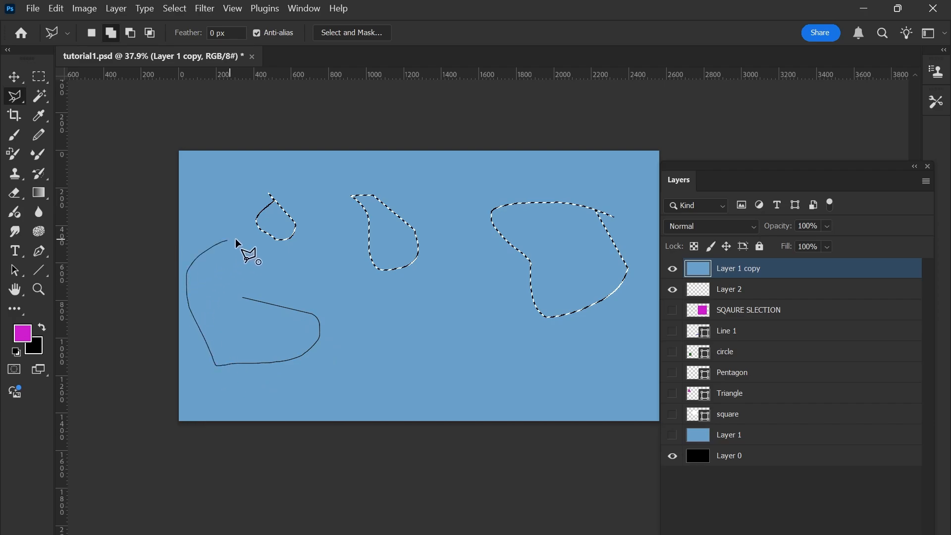
pyautogui.moveTo(234, 309); pyautogui.dragTo(235, 310)
pyautogui.moveTo(484, 332)
pyautogui.mouseDown()
pyautogui.moveTo(389, 361)
pyautogui.moveTo(437, 295)
pyautogui.moveTo(463, 302)
pyautogui.mouseUp()
# Add a square marquee selection near the canvas's upper edge, between the upper-middle and right-hand freehand outlines.
pyautogui.press('m')
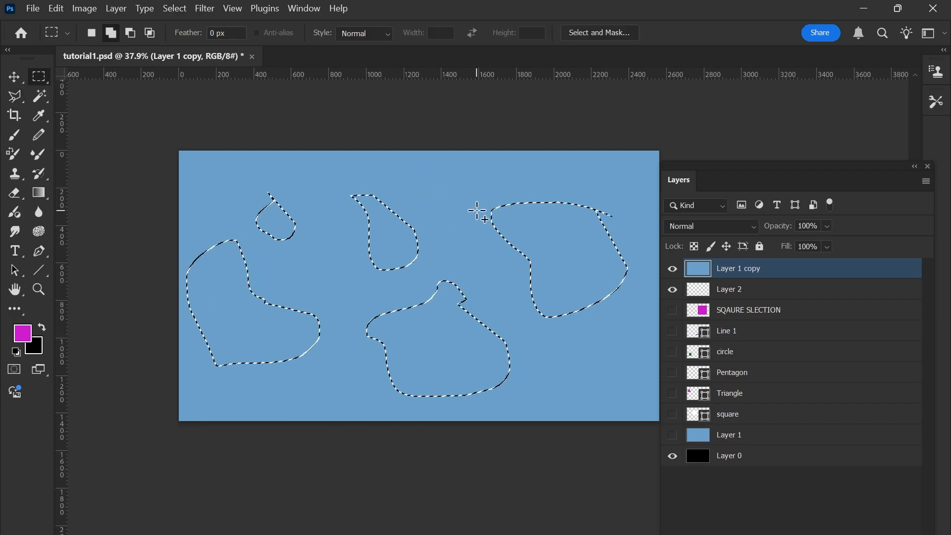
pyautogui.moveTo(431, 169); pyautogui.dragTo(484, 220)
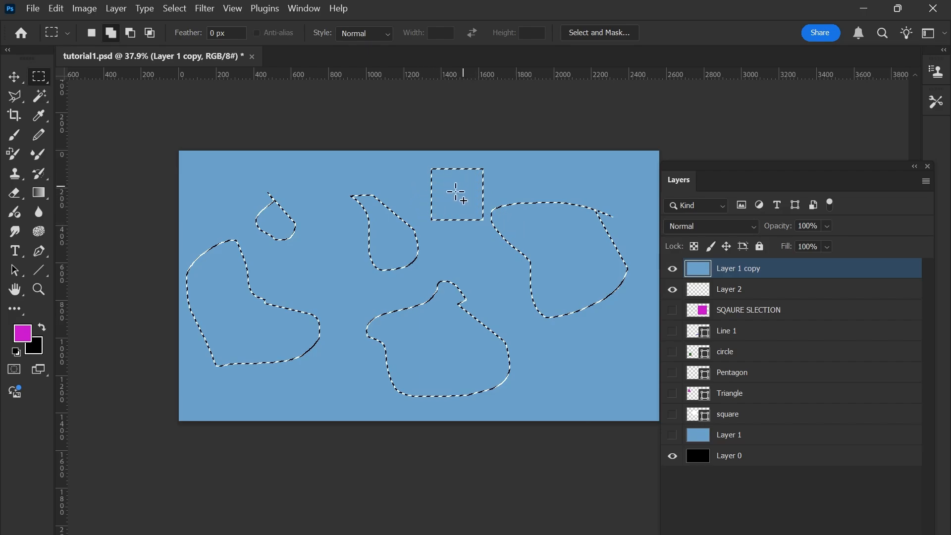
# Subtract all the freehand areas with one large lasso outline that leaves out the square, and undo the subtraction.
pyautogui.press('l')
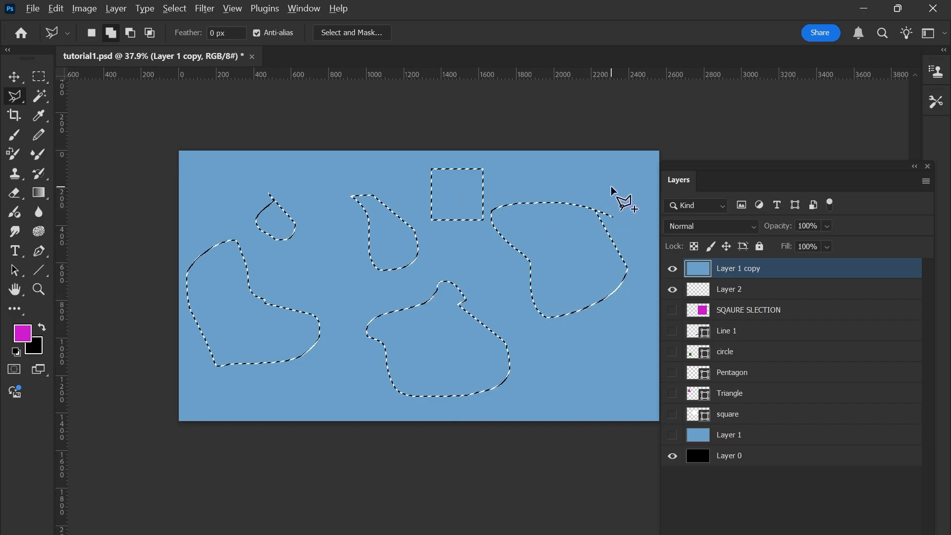
pyautogui.press('alt')
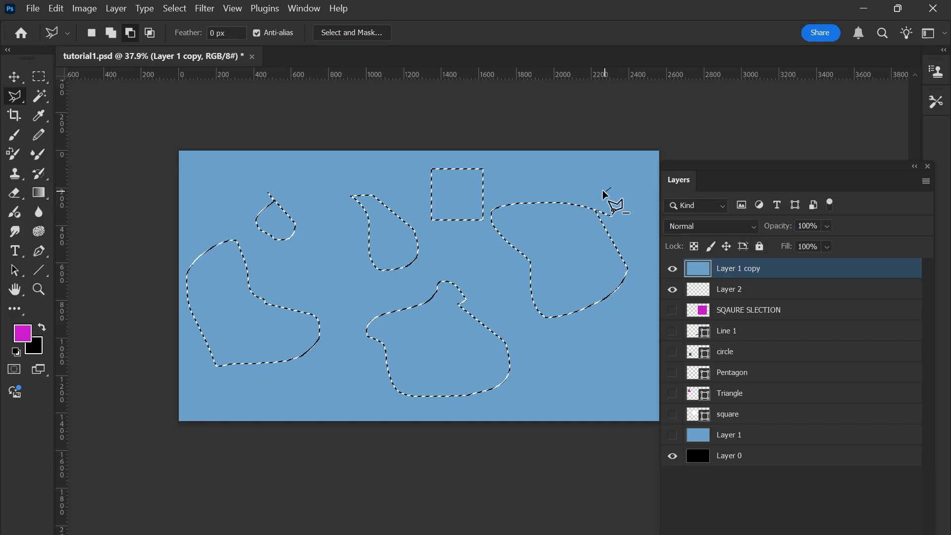
pyautogui.moveTo(605, 190)
pyautogui.mouseDown()
pyautogui.moveTo(620, 238)
pyautogui.moveTo(644, 261)
pyautogui.moveTo(636, 314)
pyautogui.moveTo(557, 411)
pyautogui.moveTo(296, 407)
pyautogui.moveTo(195, 386)
pyautogui.mouseUp()
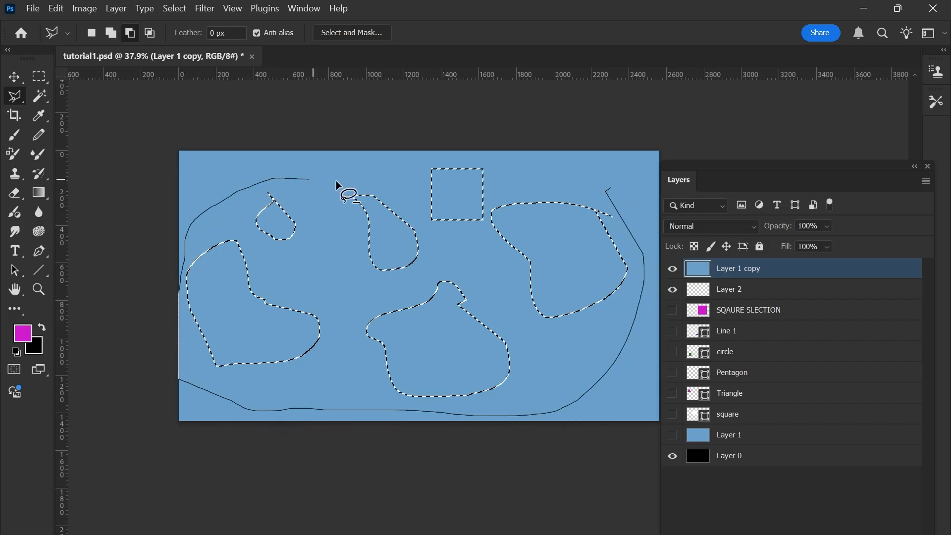
pyautogui.moveTo(391, 197)
pyautogui.mouseDown()
pyautogui.moveTo(410, 223)
pyautogui.moveTo(458, 247)
pyautogui.moveTo(485, 230)
pyautogui.moveTo(488, 200)
pyautogui.moveTo(513, 183)
pyautogui.moveTo(569, 174)
pyautogui.moveTo(601, 194)
pyautogui.mouseUp()
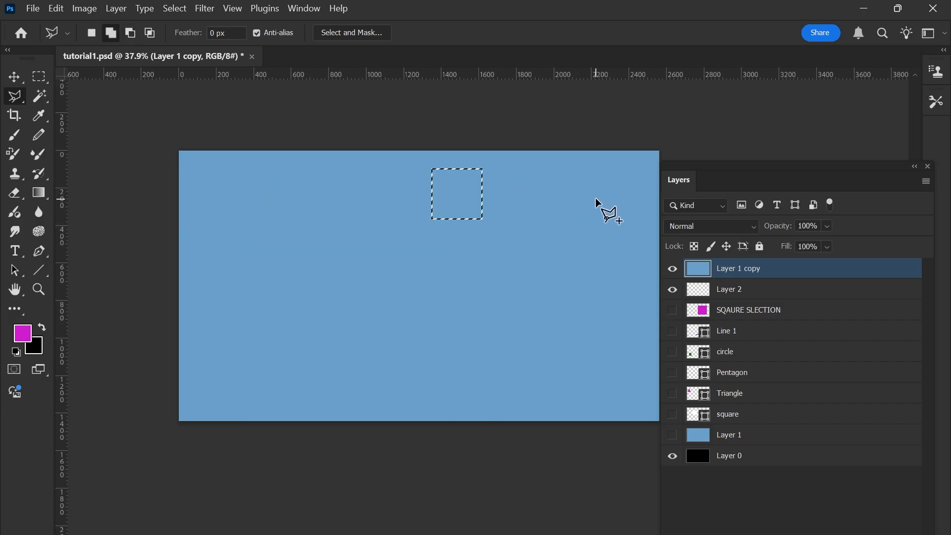
pyautogui.hotkey('ctrl', 'z')
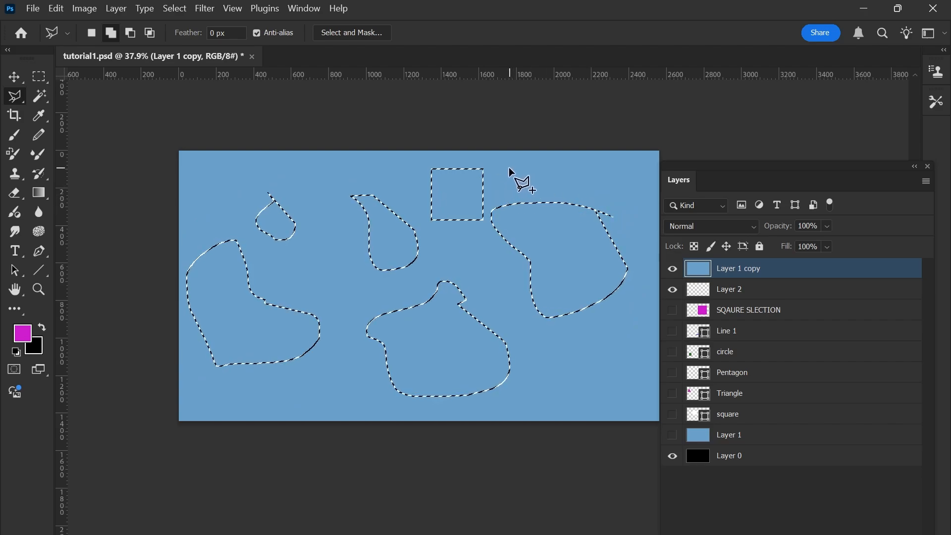
# Intersect the selection with a lasso outline around the square to drop the other areas, and undo the intersection.
pyautogui.hotkey('shift', 'alt')
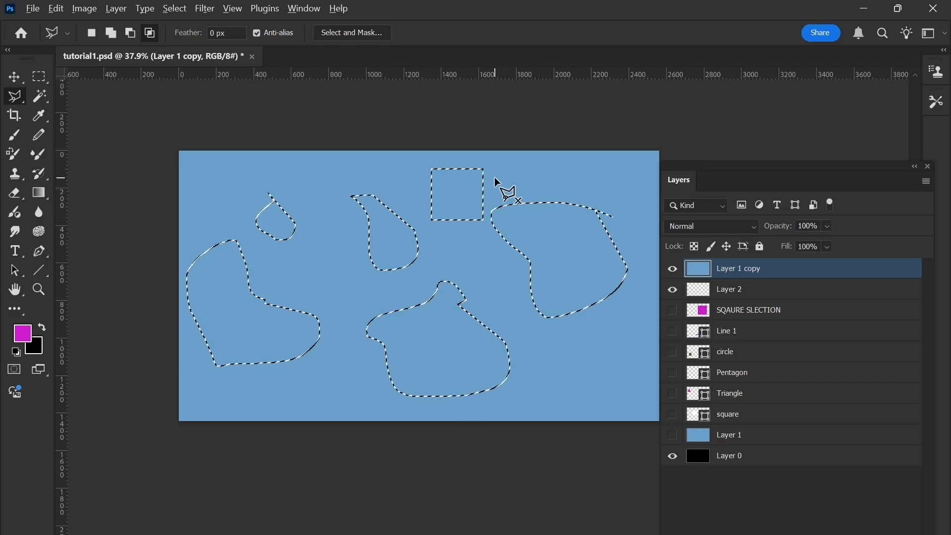
pyautogui.moveTo(495, 178); pyautogui.dragTo(488, 208)
pyautogui.moveTo(483, 230); pyautogui.dragTo(480, 233)
pyautogui.moveTo(421, 227)
pyautogui.mouseDown()
pyautogui.moveTo(413, 177)
pyautogui.moveTo(470, 157)
pyautogui.mouseUp()
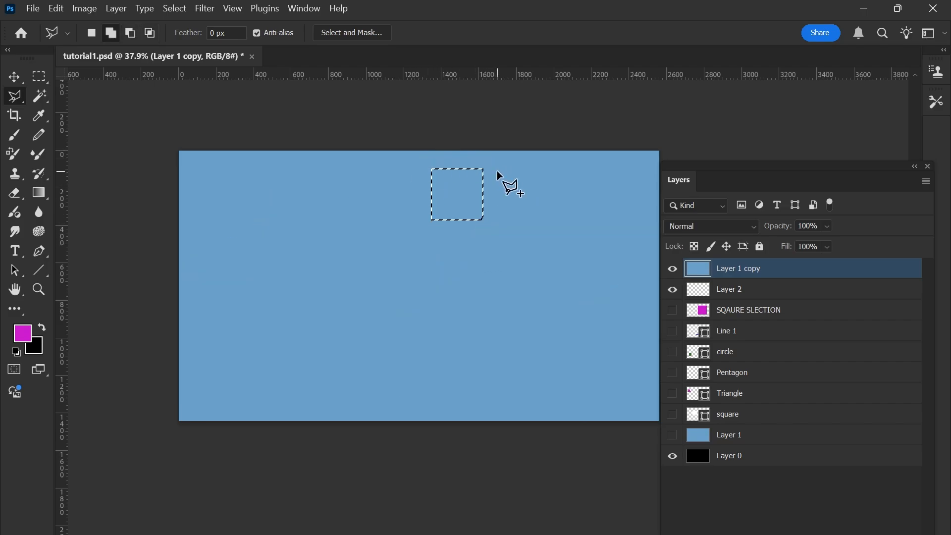
pyautogui.hotkey('ctrl', 'z')
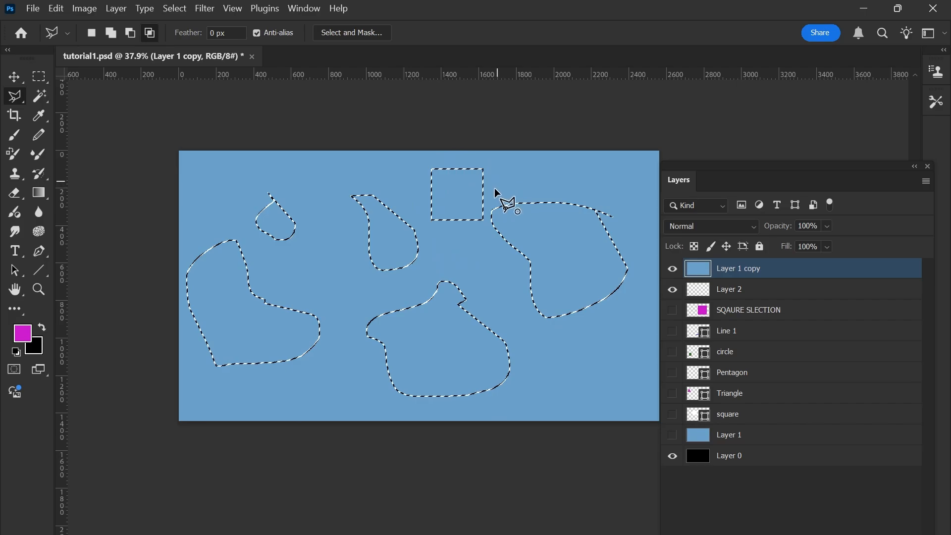
# Intersect the selections again with a freehand lasso loop around the square alone, and undo the result.
pyautogui.keyDown('alt'); pyautogui.keyDown('shift'); pyautogui.click(498, 181); pyautogui.keyUp('shift'); pyautogui.keyUp('alt')
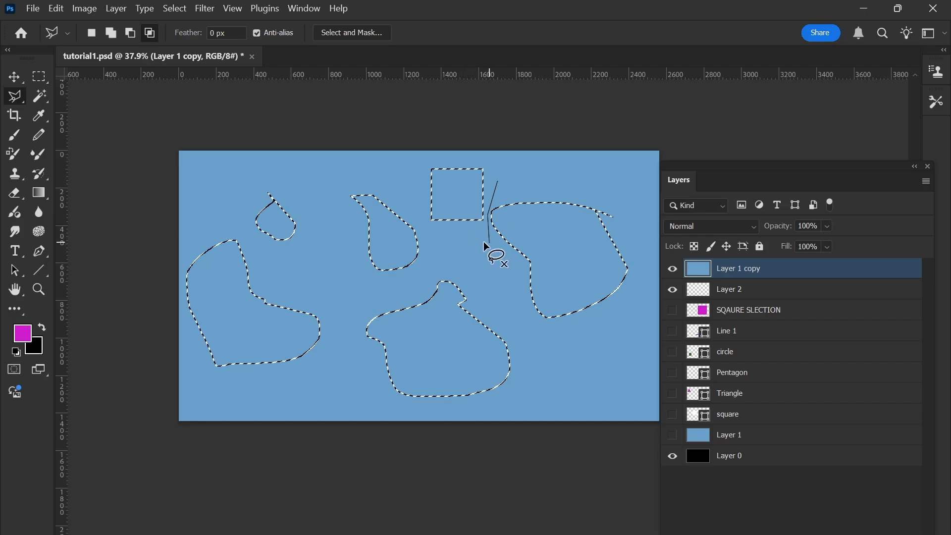
pyautogui.moveTo(410, 195)
pyautogui.mouseDown()
pyautogui.moveTo(430, 155)
pyautogui.moveTo(459, 145)
pyautogui.moveTo(494, 179)
pyautogui.mouseUp()
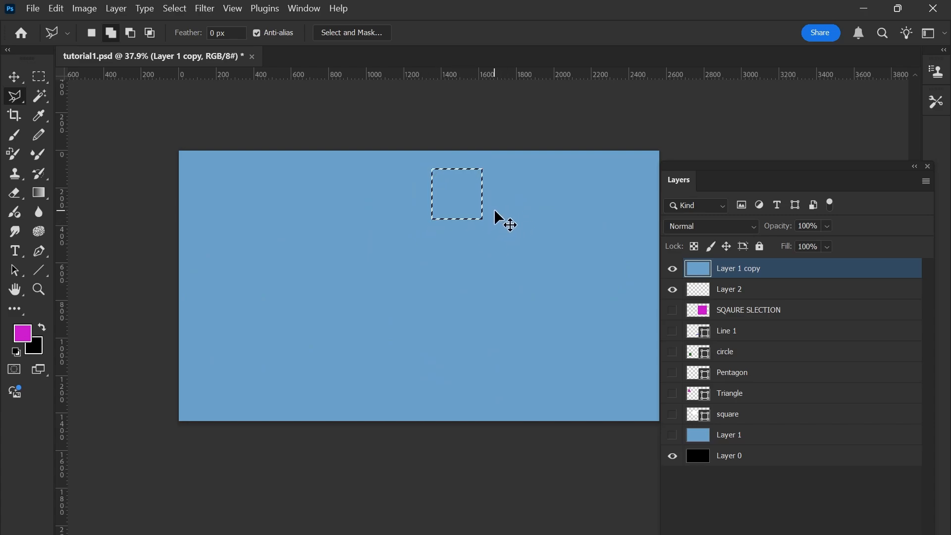
pyautogui.hotkey('ctrl', 'z')
# Keep only the square selected by intersecting the selections with a lasso outline drawn around it in temporary intersect mode.
pyautogui.hotkey('alt', 'shift')
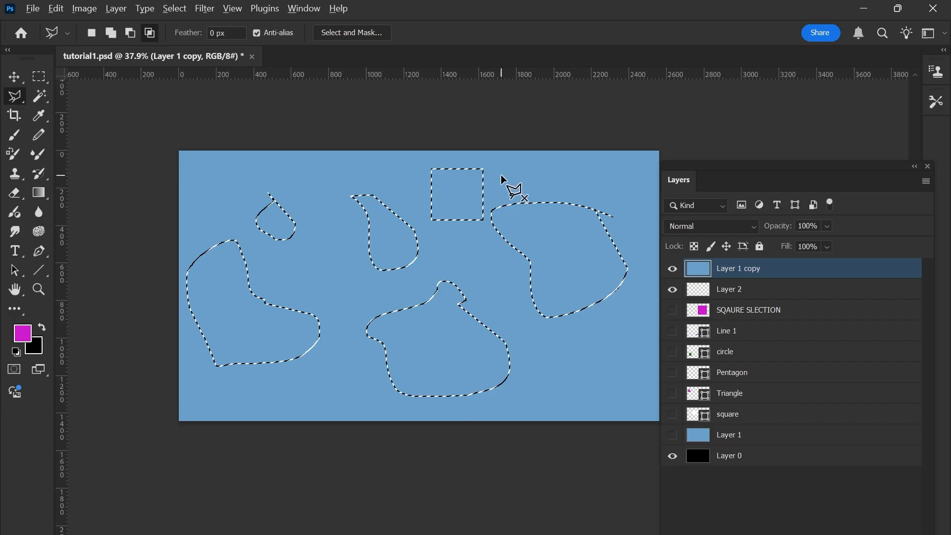
pyautogui.moveTo(501, 175)
pyautogui.mouseDown()
pyautogui.moveTo(466, 220)
pyautogui.moveTo(488, 210)
pyautogui.moveTo(487, 241)
pyautogui.moveTo(448, 248)
pyautogui.moveTo(432, 234)
pyautogui.mouseUp()
pyautogui.moveTo(442, 155)
pyautogui.mouseDown()
pyautogui.moveTo(477, 153)
pyautogui.moveTo(489, 170)
pyautogui.mouseUp()
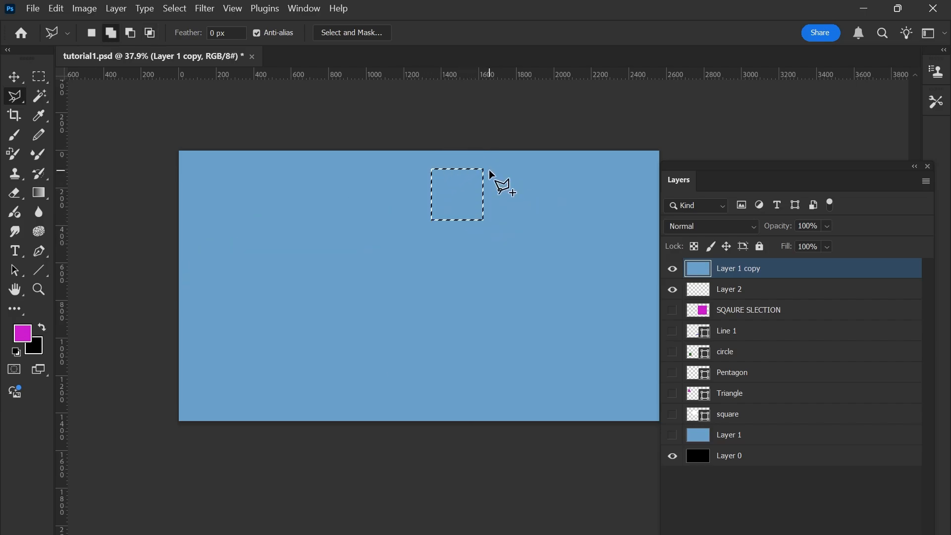
pyautogui.press('alt')
pyautogui.scroll(-1, 504, 227)
pyautogui.scroll(3, 498, 225)
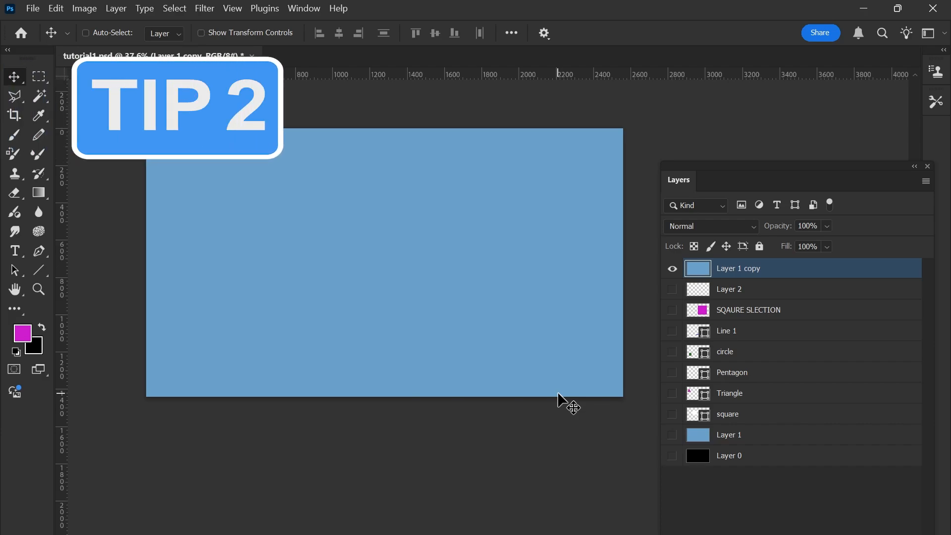
# Place the star1 Illustrator file as a linked smart object, cropped to its bounding box, at the centre of the canvas.
pyautogui.click(34, 9)
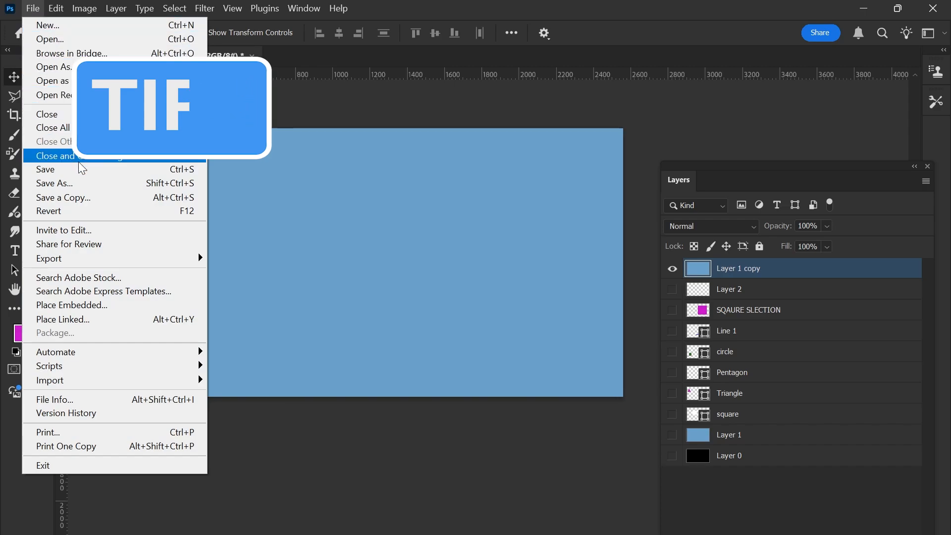
pyautogui.click(84, 320)
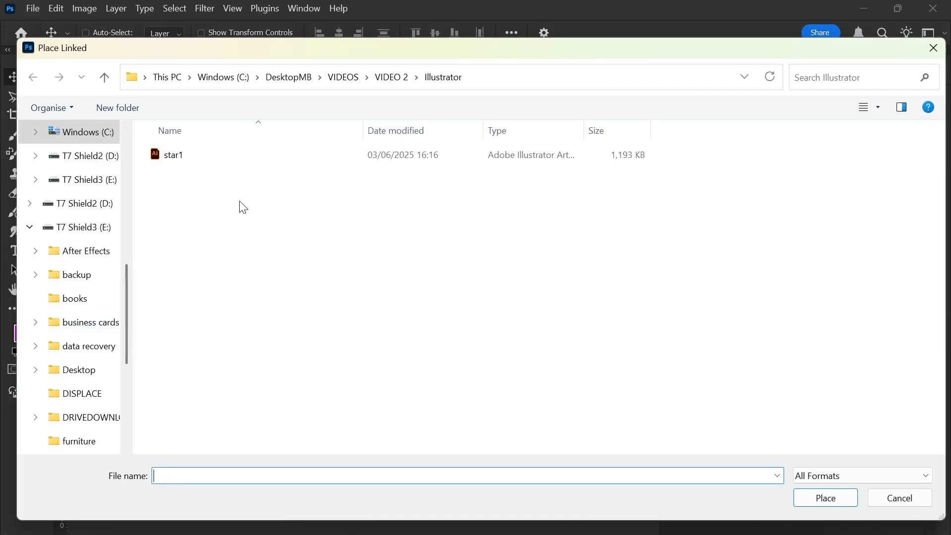
pyautogui.click(238, 162)
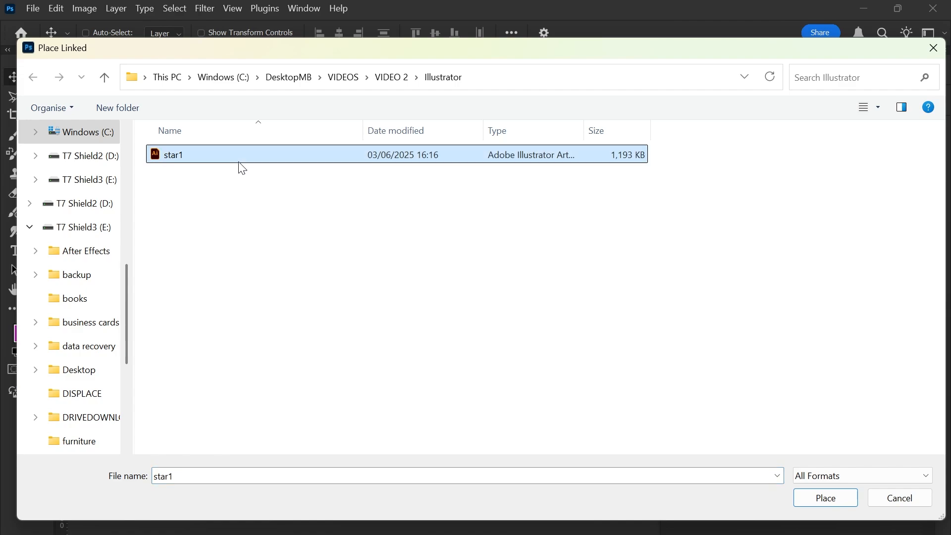
pyautogui.click(826, 500)
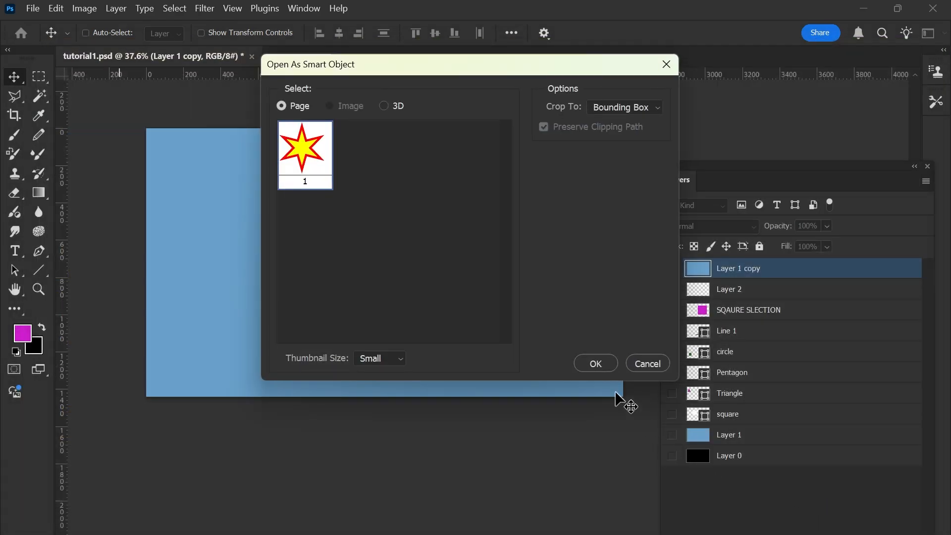
pyautogui.click(599, 367)
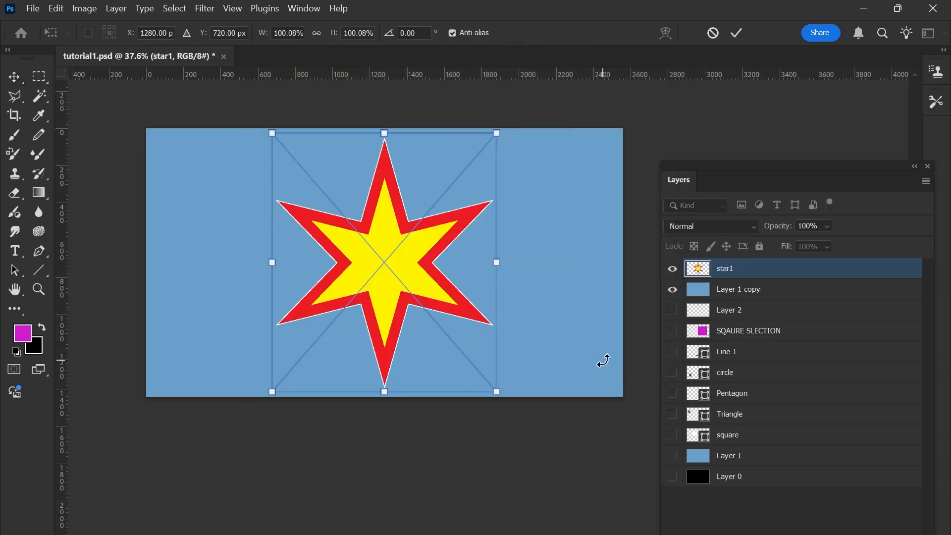
pyautogui.press('Return')
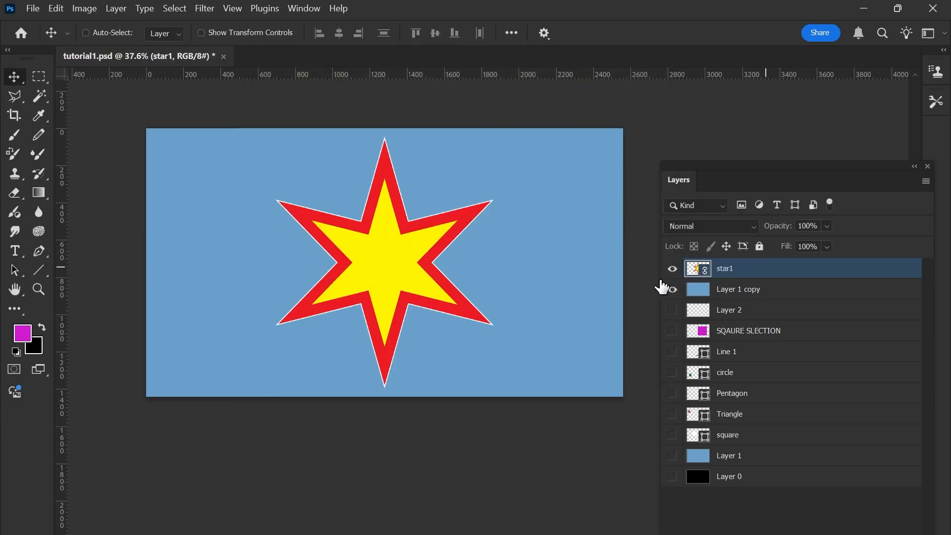
# Open the source file of the linked star1 smart object for editing in Illustrator.
pyautogui.doubleClick(706, 276)
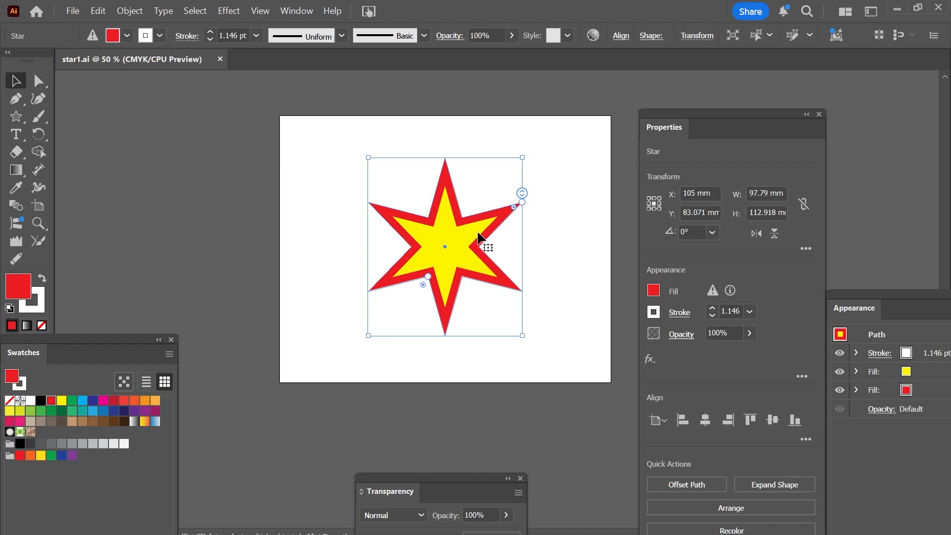
pyautogui.hscroll(2, 477, 233)
pyautogui.scroll(1, 477, 235)
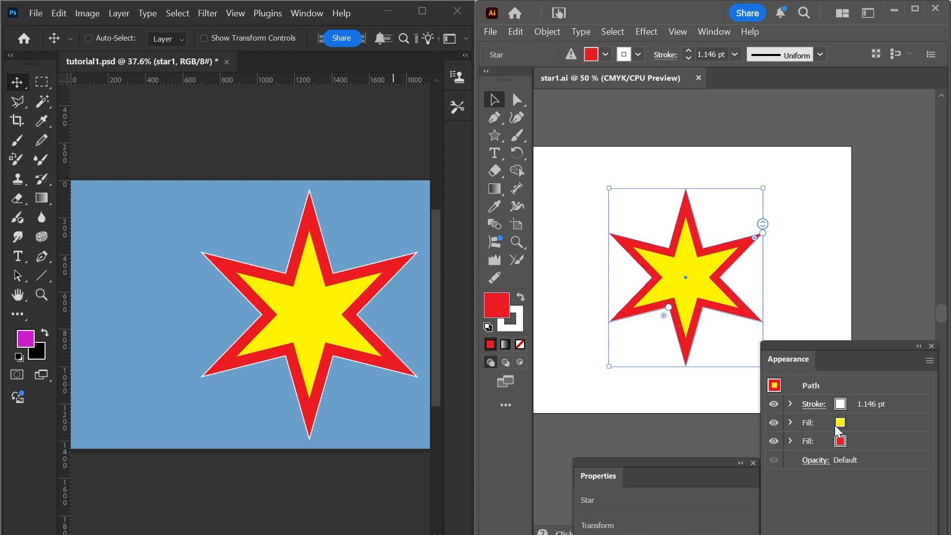
# Change the star's red fill to cyan blue in its appearance attributes.
pyautogui.click(844, 444)
pyautogui.click(844, 443)
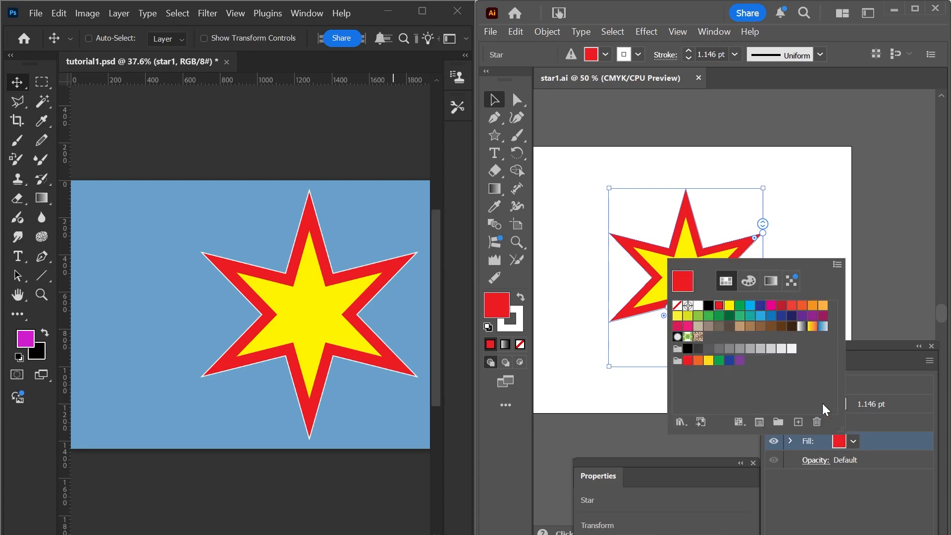
pyautogui.click(751, 309)
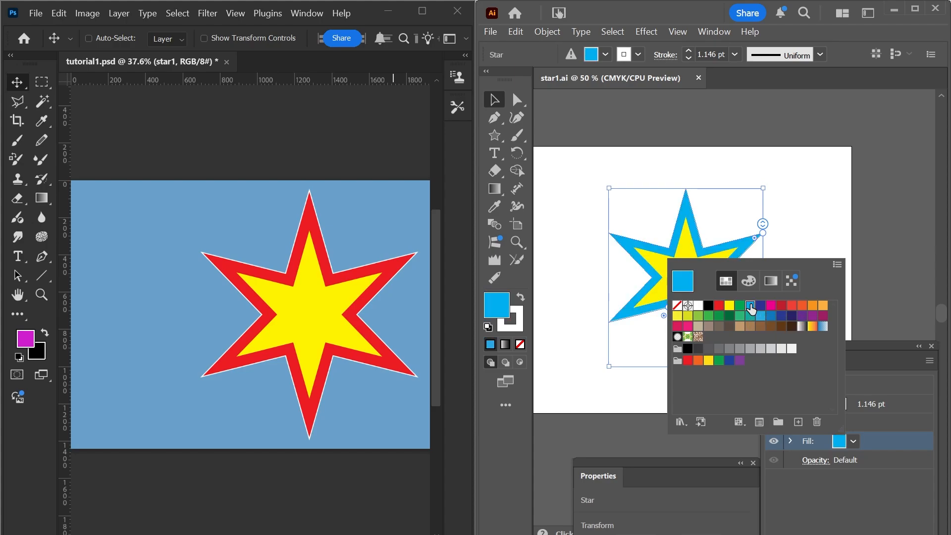
pyautogui.click(879, 481)
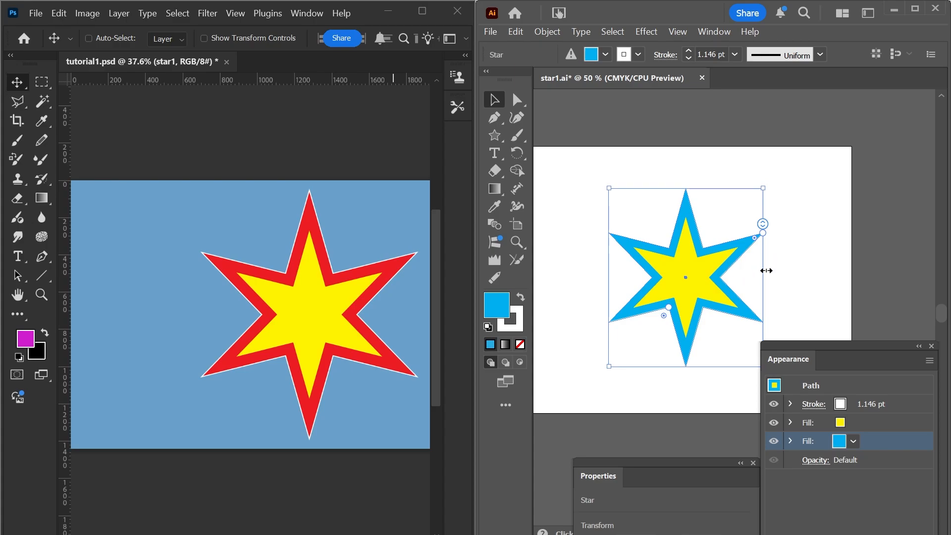
# Save star1.ai and switch to Photoshop to refresh the linked star with the new fill colour.
pyautogui.hotkey('ctrl', 'shift', 'b')
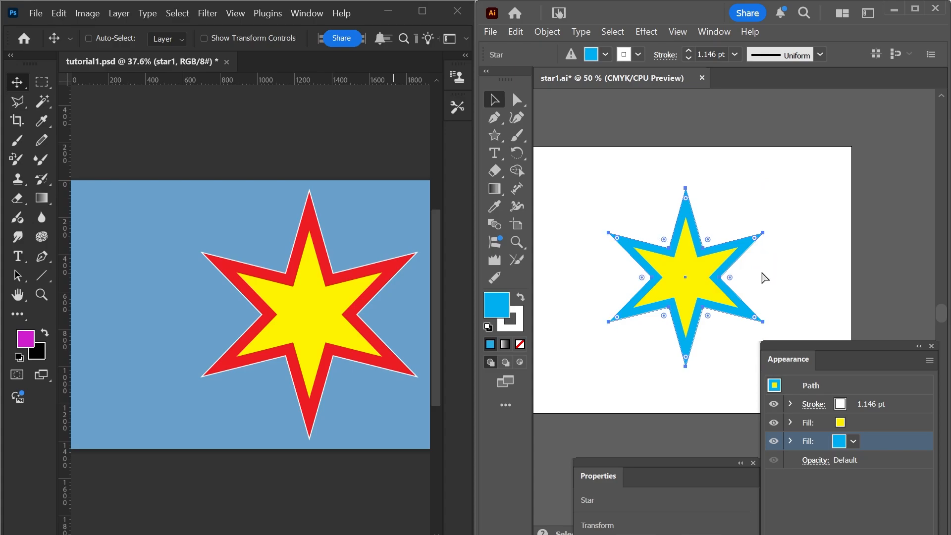
pyautogui.hotkey('ctrl', 's')
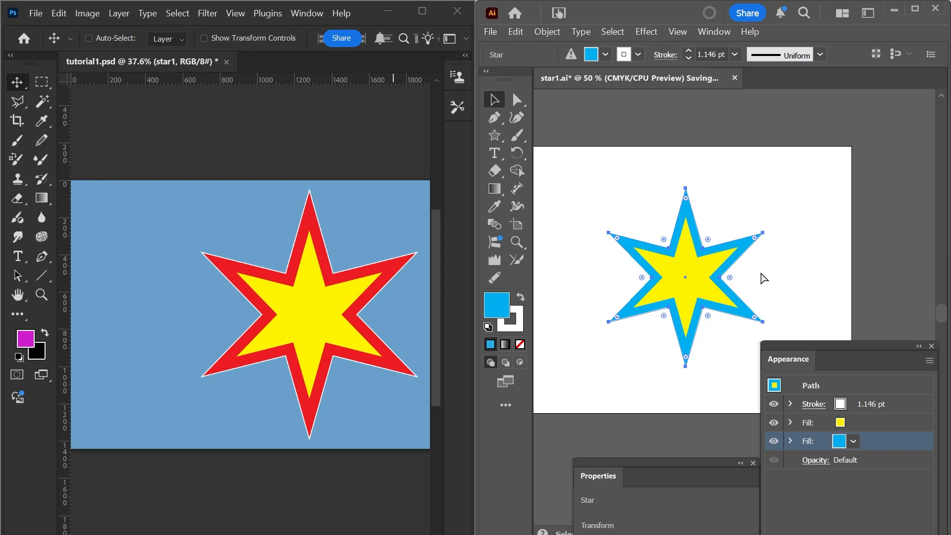
pyautogui.hotkey('ctrl', 'shift', 'b')
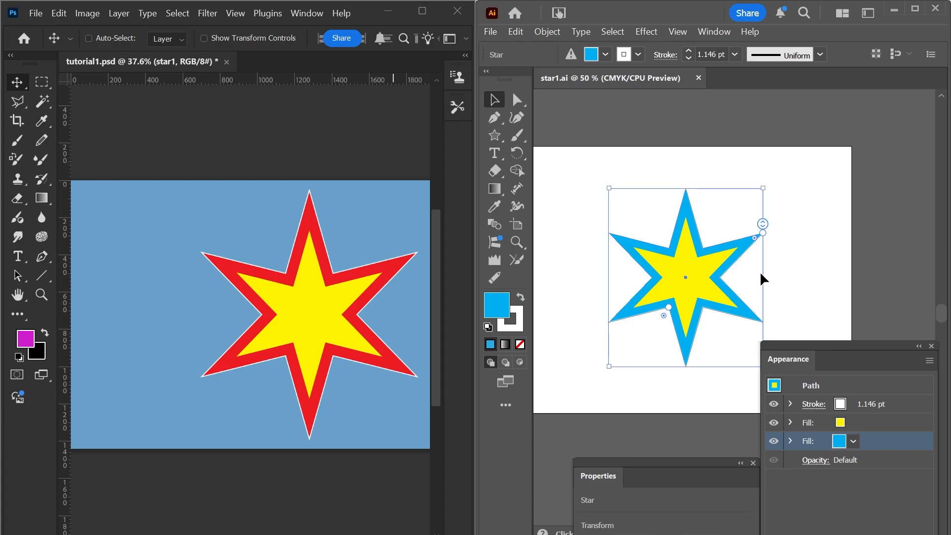
pyautogui.click(381, 308)
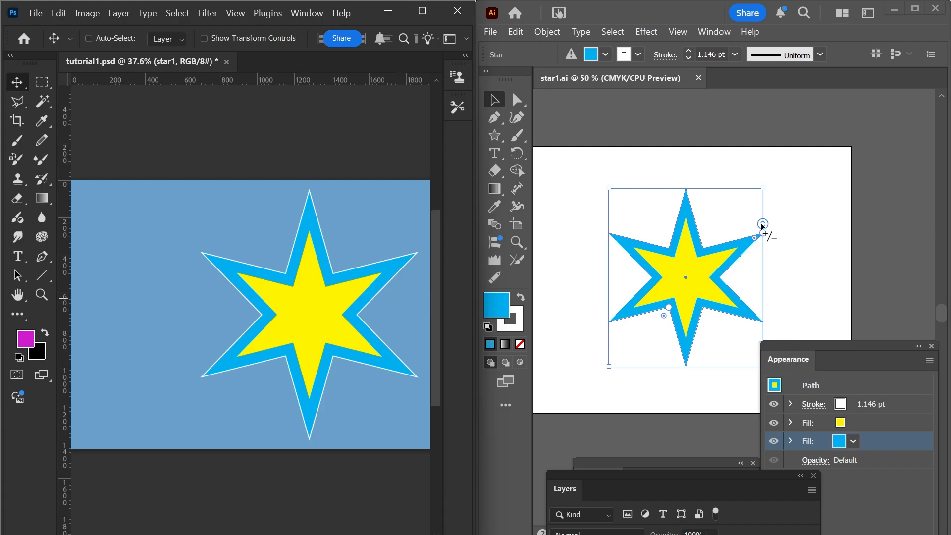
# Back in Illustrator, reduce the star to five points and change its stroke colour to light red.
pyautogui.moveTo(763, 225)
pyautogui.mouseDown()
pyautogui.moveTo(763, 241)
pyautogui.moveTo(763, 214)
pyautogui.mouseUp()
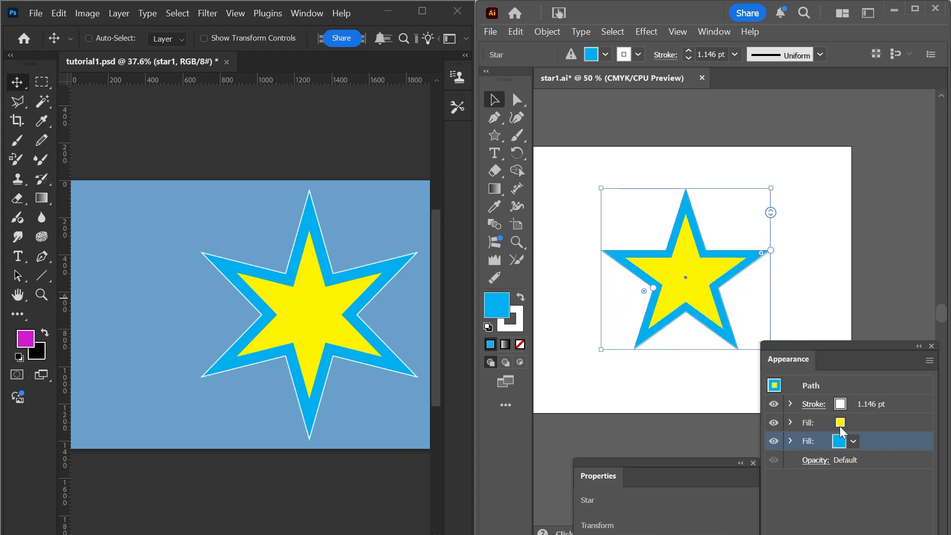
pyautogui.click(838, 444)
pyautogui.click(838, 407)
pyautogui.click(839, 405)
pyautogui.click(842, 406)
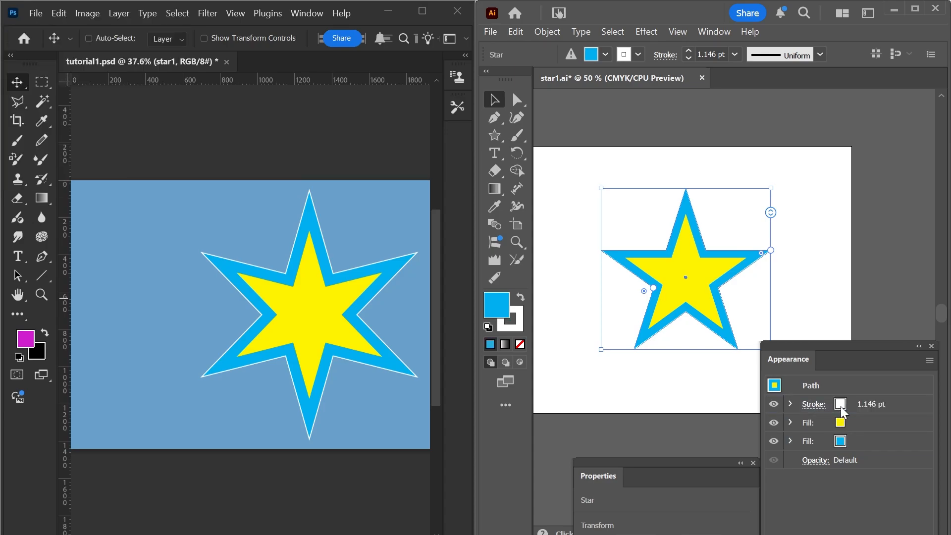
pyautogui.click(839, 405)
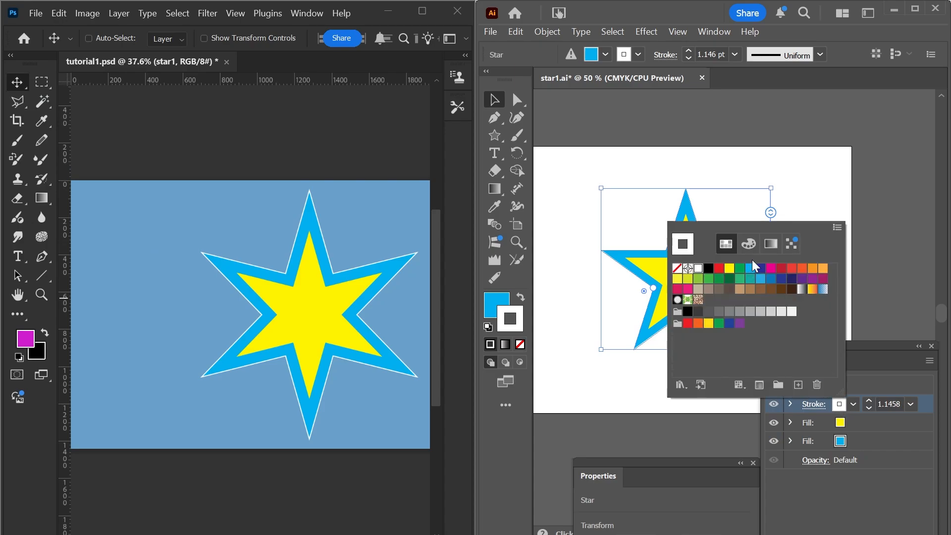
pyautogui.click(791, 270)
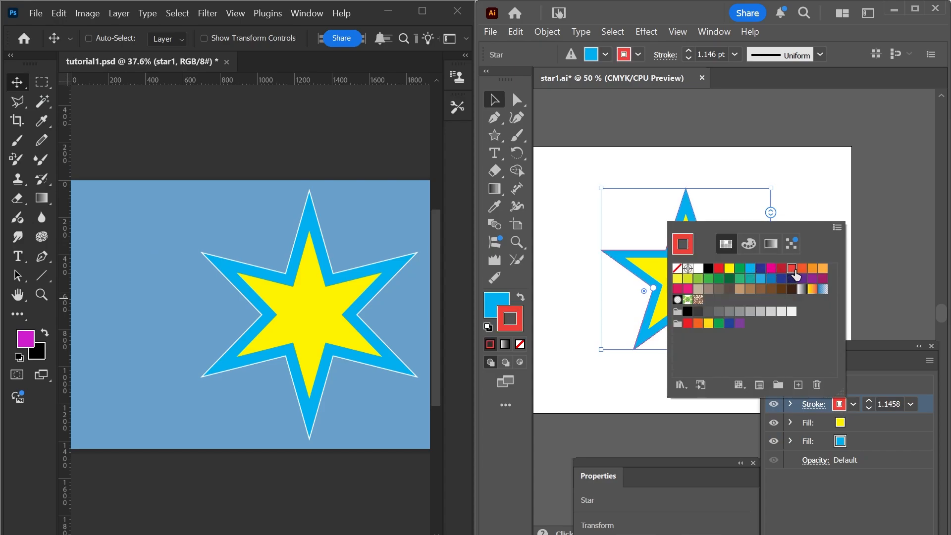
# Set the five-pointed star's stroke weight to 13 pt and save star1.ai.
pyautogui.click(870, 401)
pyautogui.click(869, 400)
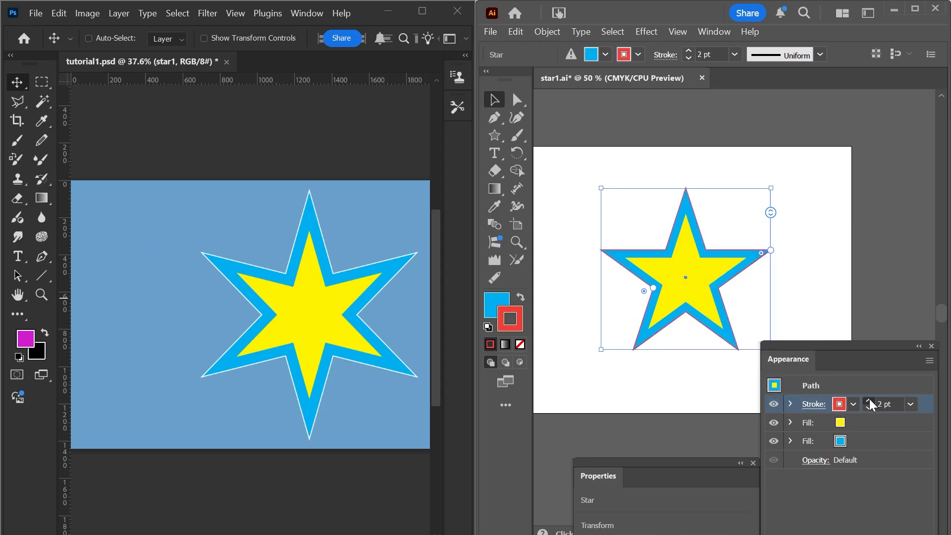
pyautogui.click(870, 400)
pyautogui.click(869, 401)
pyautogui.click(870, 400)
pyautogui.click(870, 401)
pyautogui.click(870, 400)
pyautogui.click(870, 400)
pyautogui.click(869, 401)
pyautogui.click(869, 402)
pyautogui.click(870, 401)
pyautogui.click(870, 402)
pyautogui.click(869, 401)
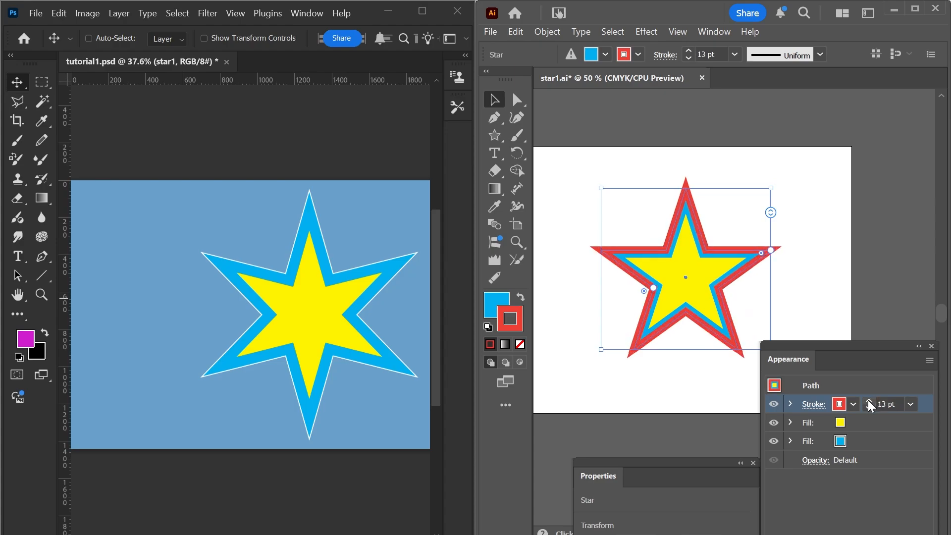
pyautogui.hotkey('ctrl', 'shift', 'a')
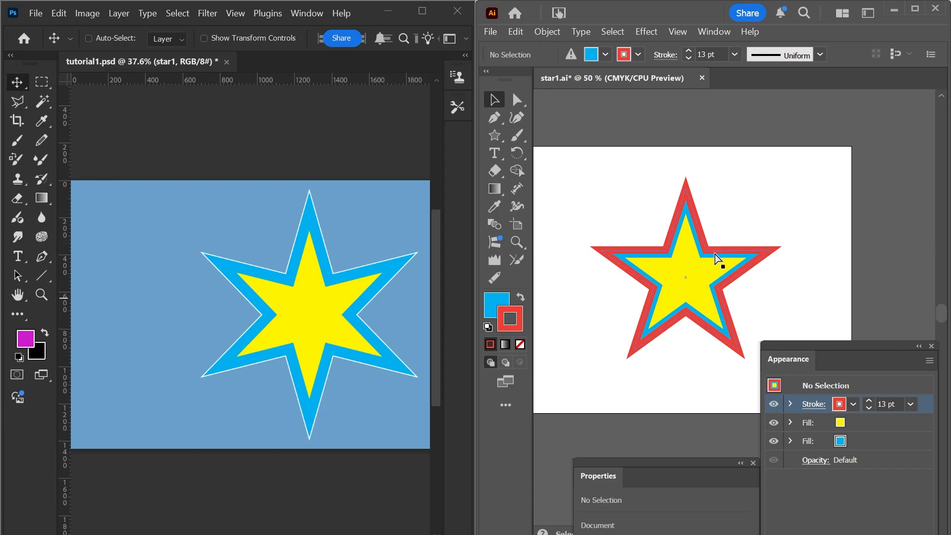
pyautogui.hotkey('ctrl', 's')
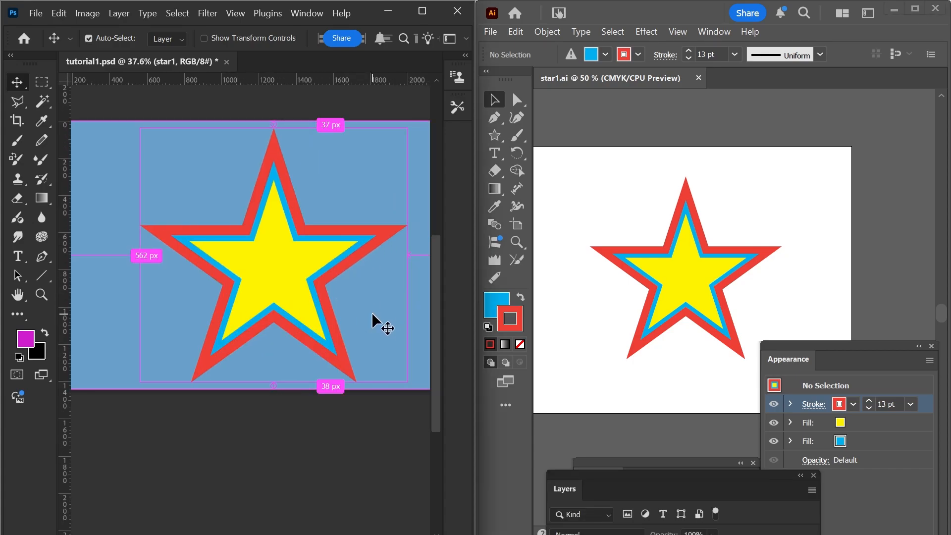
# Switch to Photoshop and examine the linked star at different zoom levels, comparing it with the Illustrator original.
pyautogui.scroll(-2, 374, 323)
pyautogui.scroll(4, 345, 305)
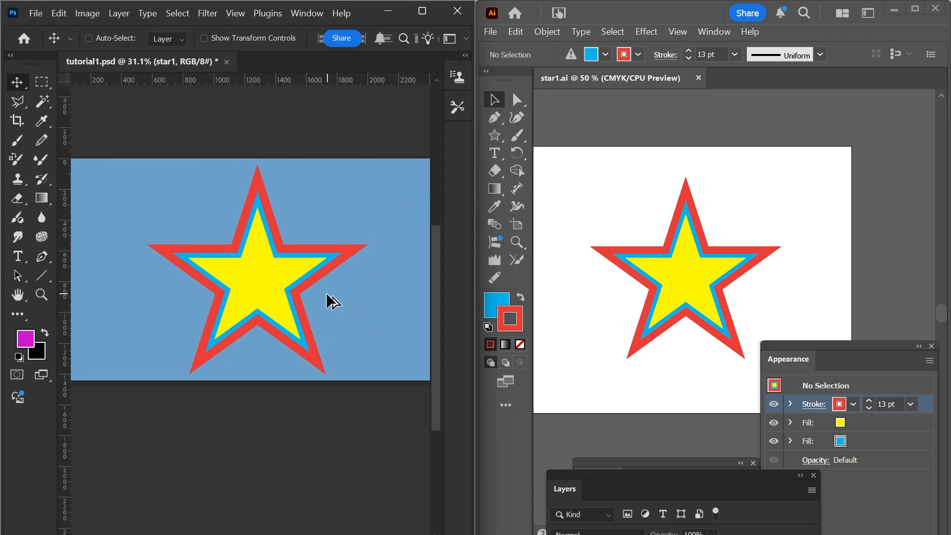
pyautogui.scroll(-2, 322, 309)
pyautogui.scroll(1, 322, 310)
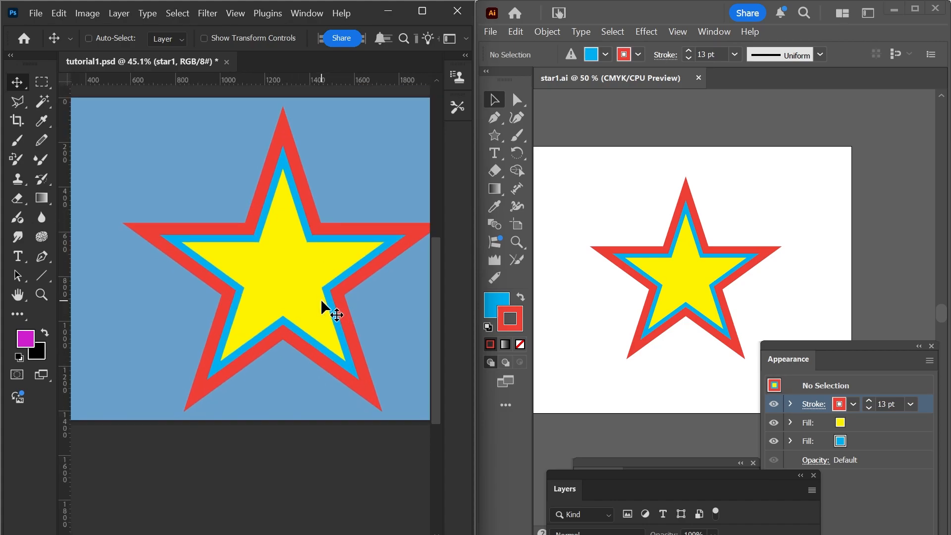
pyautogui.scroll(3, 323, 308)
pyautogui.scroll(-1, 323, 301)
pyautogui.scroll(2, 323, 300)
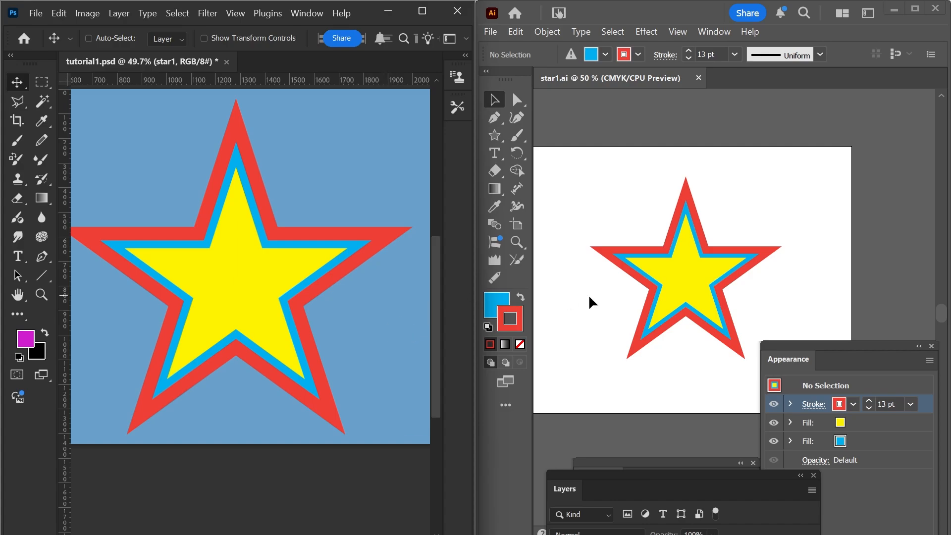
pyautogui.moveTo(712, 293); pyautogui.dragTo(700, 282)
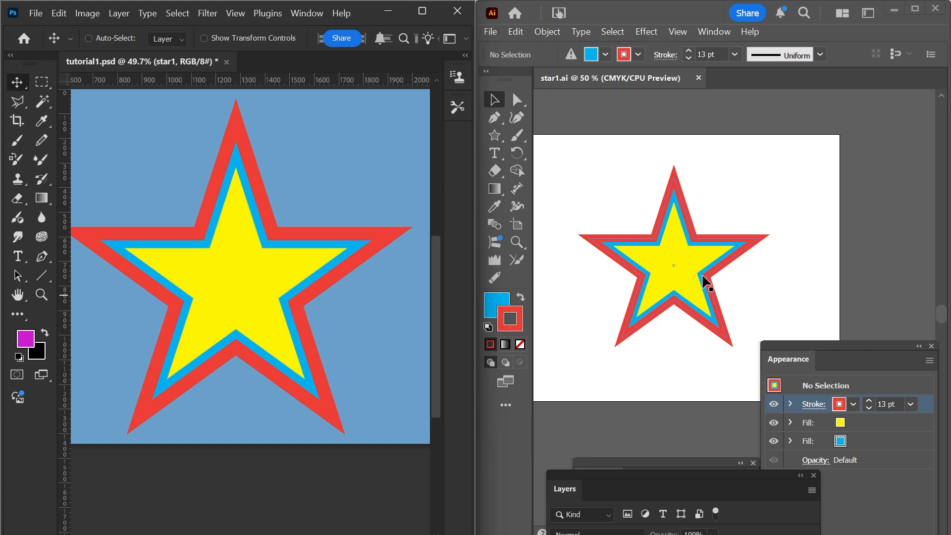
pyautogui.scroll(-2, 703, 277)
pyautogui.scroll(2, 706, 279)
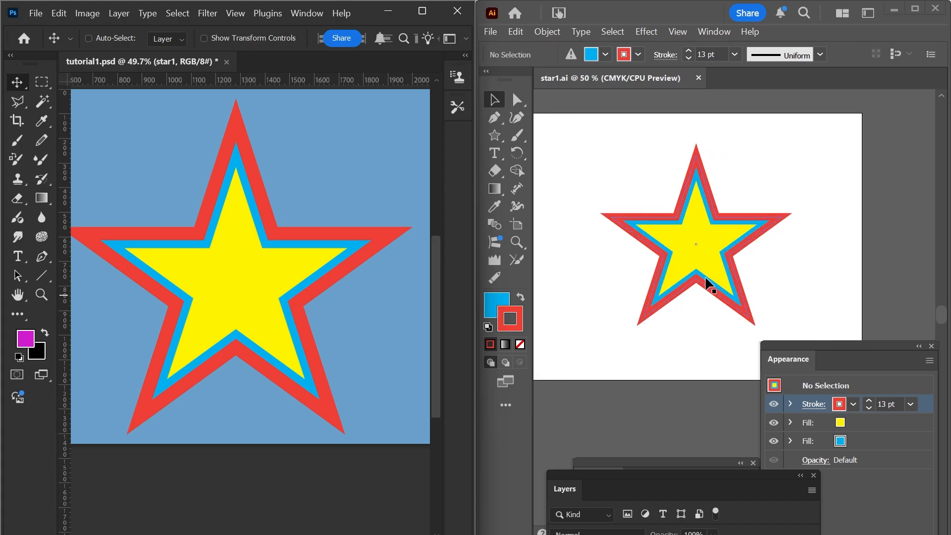
pyautogui.scroll(-2, 376, 301)
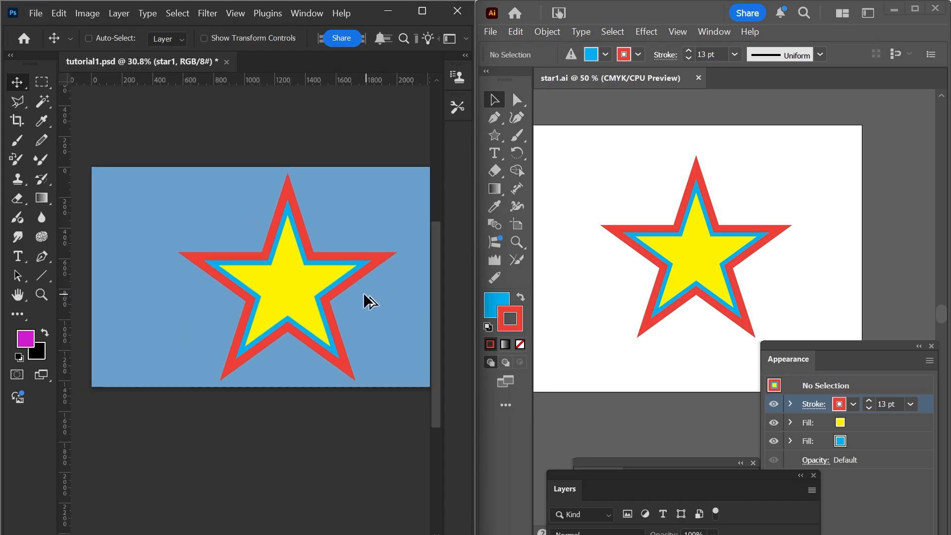
pyautogui.scroll(-2, 370, 301)
pyautogui.click(611, 274)
pyautogui.scroll(-2, 615, 270)
pyautogui.scroll(5, 645, 269)
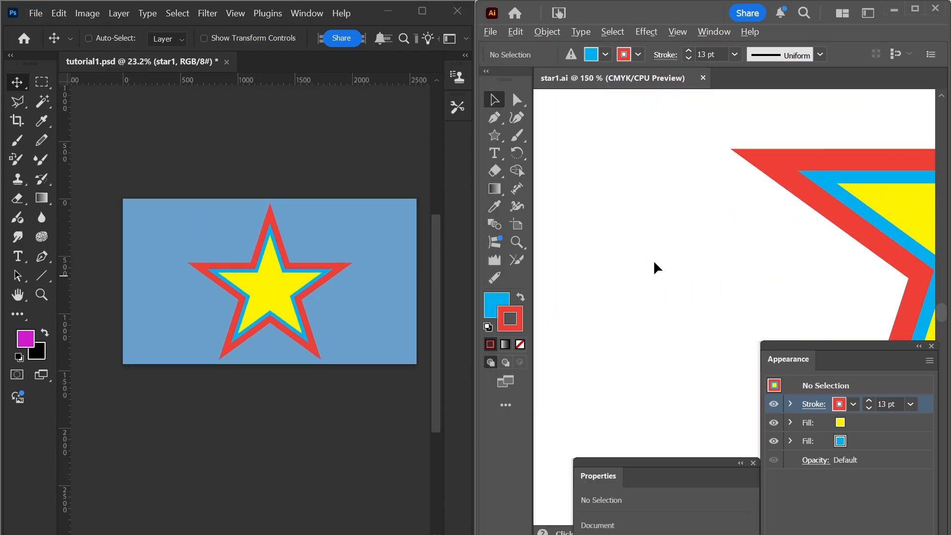
# Draw a circle about 47 mm in diameter beside the star in the Illustrator artwork.
pyautogui.scroll(-3, 652, 270)
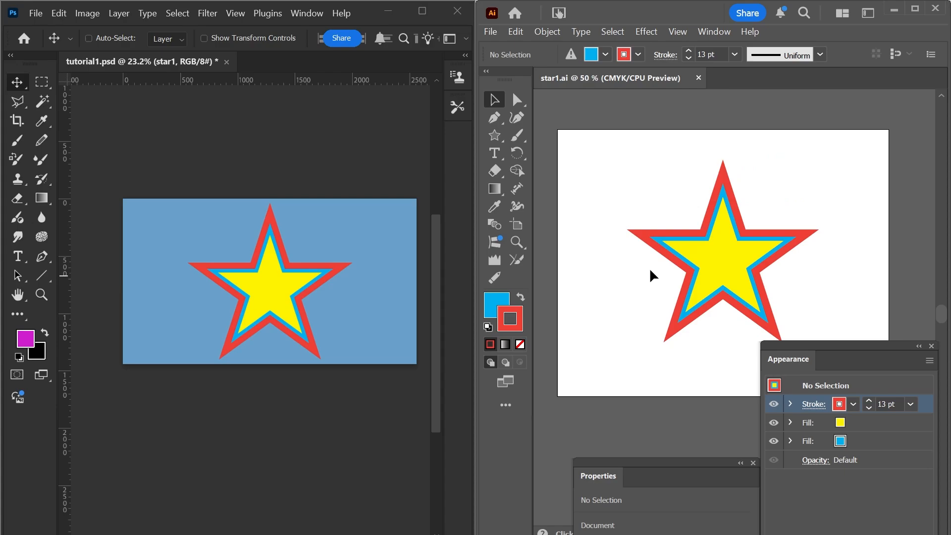
pyautogui.press('l')
pyautogui.moveTo(593, 279); pyautogui.dragTo(650, 327)
pyautogui.hotkey('alt', 'space')
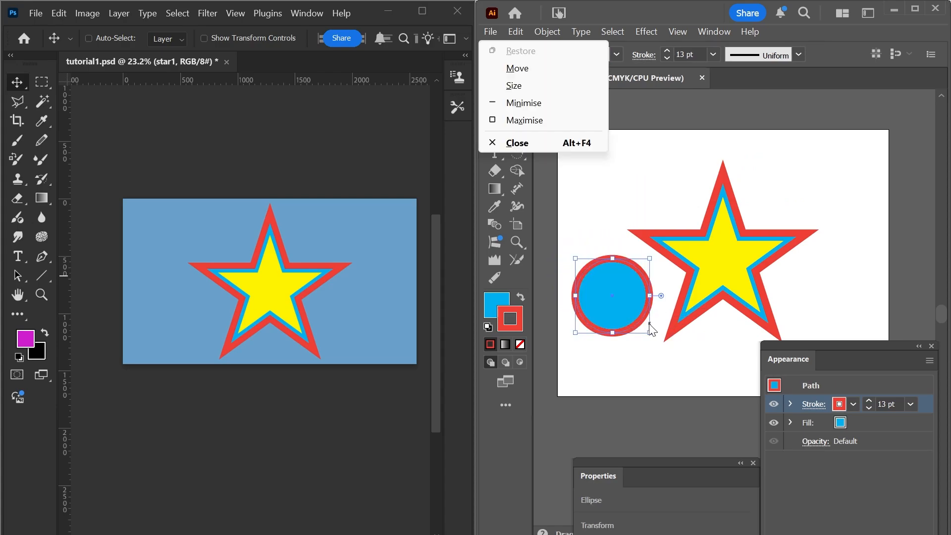
pyautogui.click(643, 231)
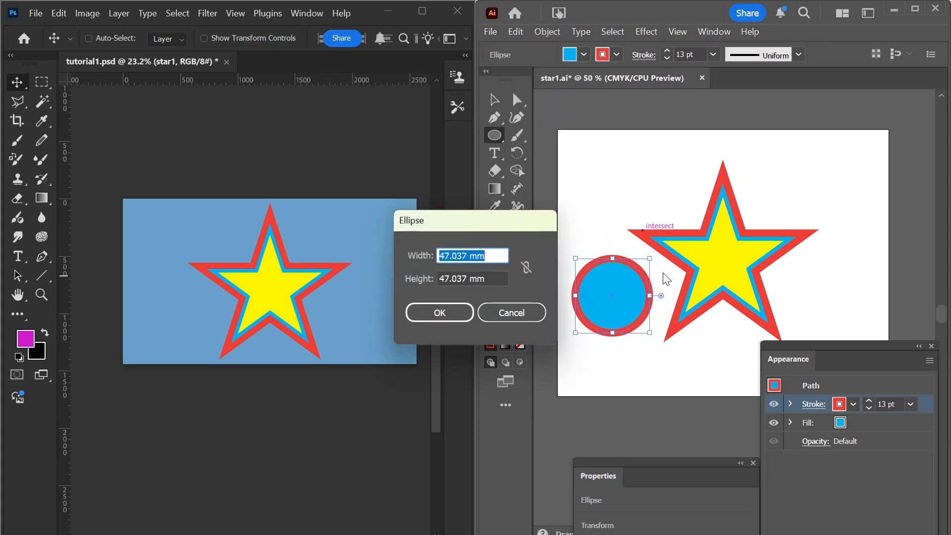
pyautogui.click(540, 311)
# Copy the star's stroke and fills onto the circle with the Eyedropper, and save star1.ai before returning to Photoshop.
pyautogui.press('v')
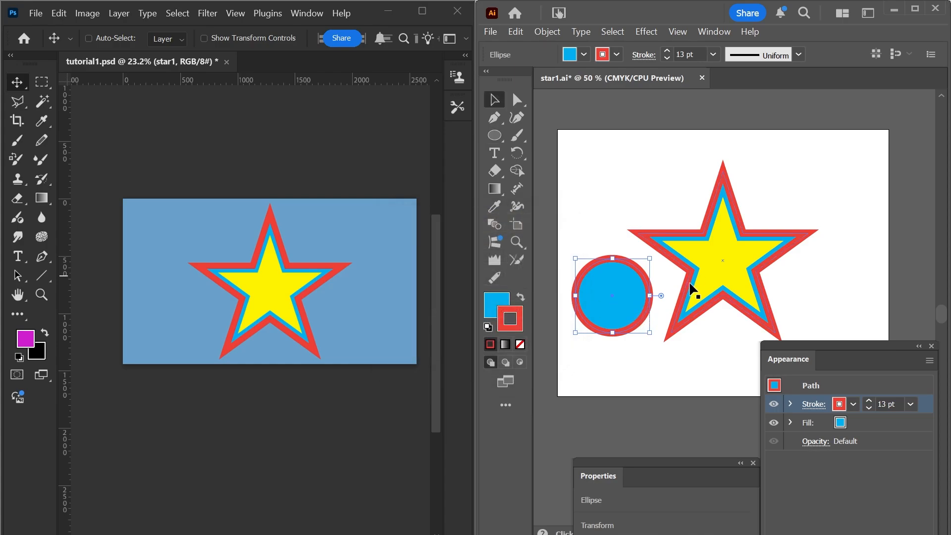
pyautogui.press('i')
pyautogui.click(718, 254)
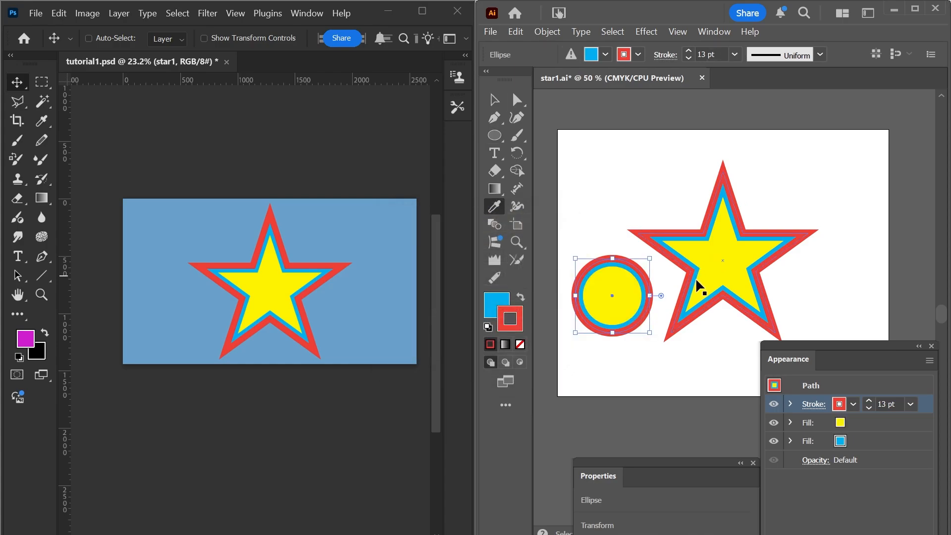
pyautogui.hotkey('ctrl', 'shift', 'a')
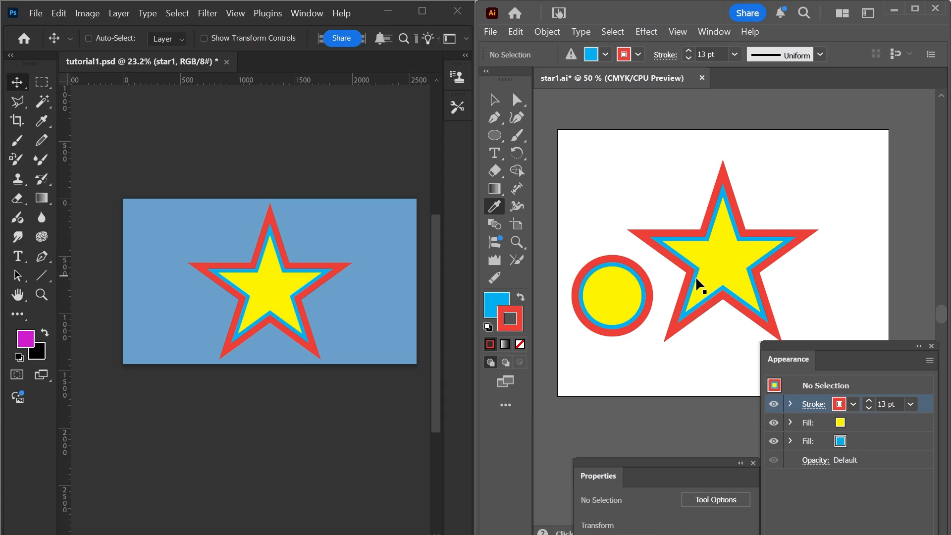
pyautogui.hotkey('ctrl', 's')
pyautogui.click(410, 281)
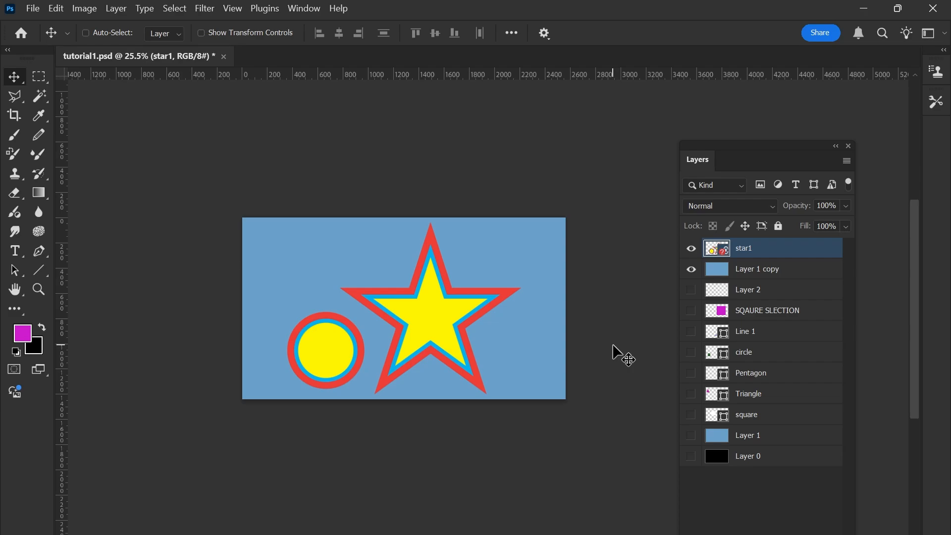
# Try to relink the star1 layer to star1.ai in the VIDEO 2 folder, cropping to the bounding box.
pyautogui.rightClick(771, 245)
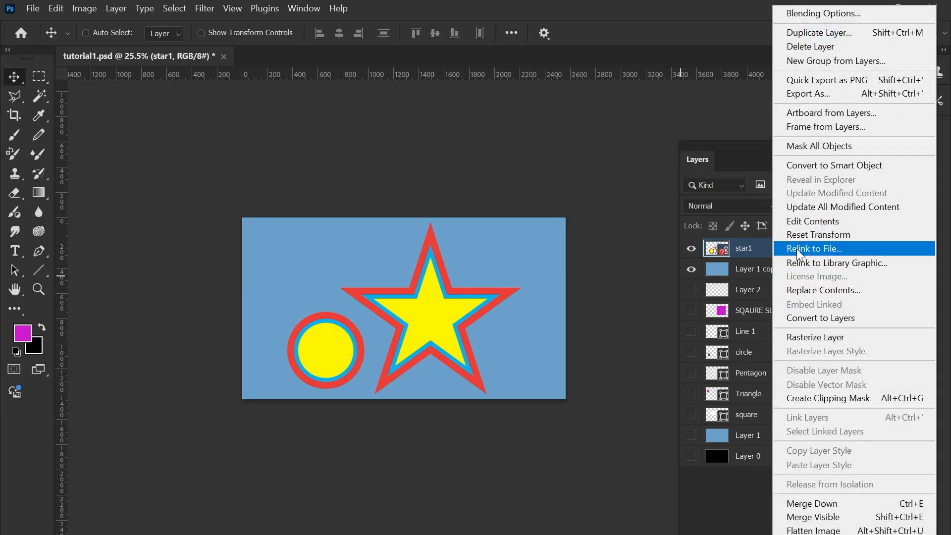
pyautogui.click(823, 248)
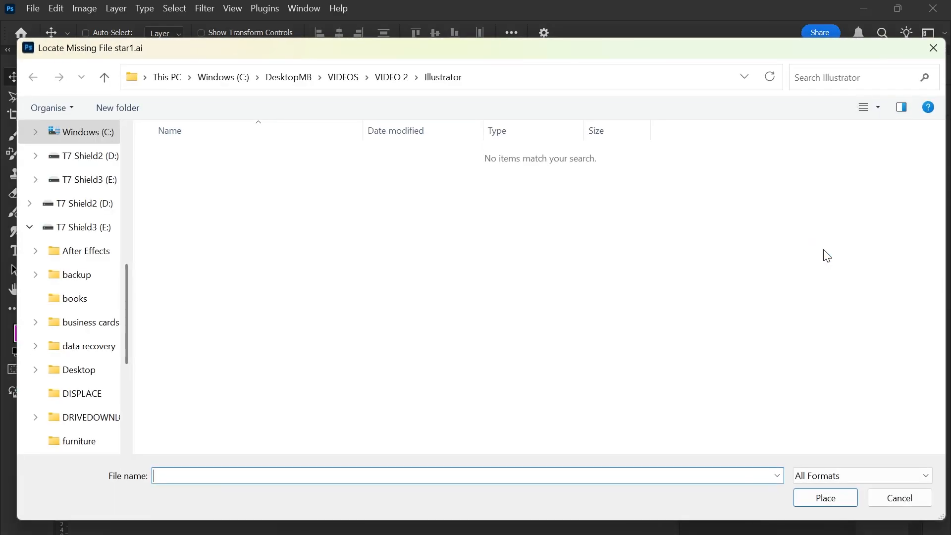
pyautogui.click(401, 78)
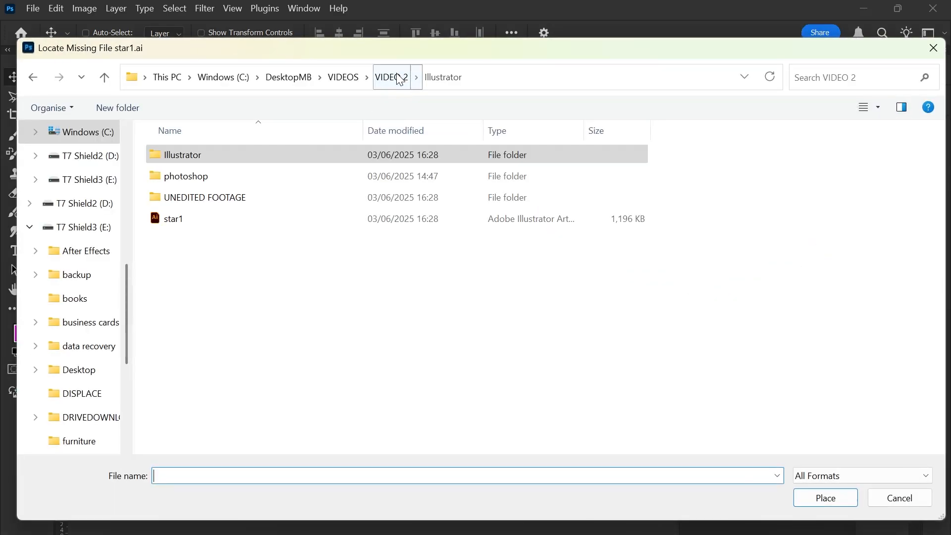
pyautogui.click(303, 225)
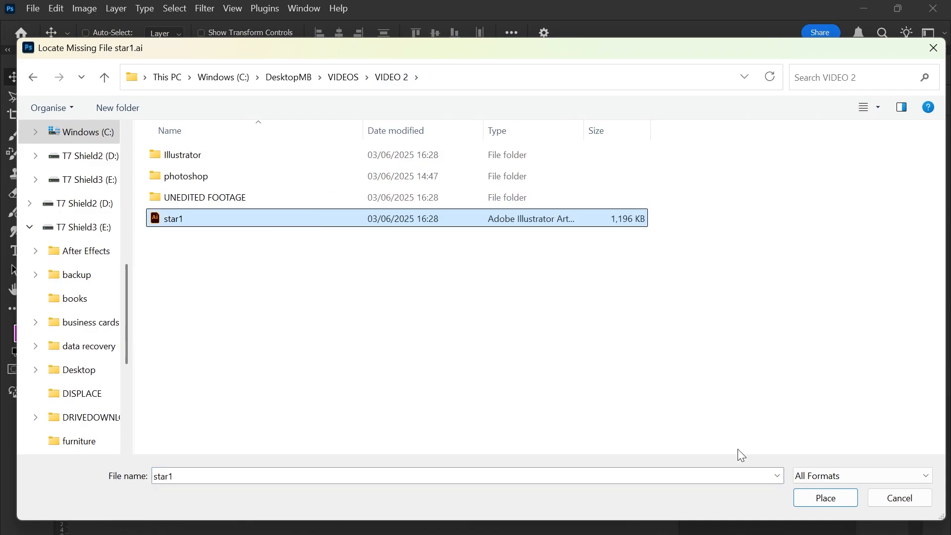
pyautogui.click(816, 500)
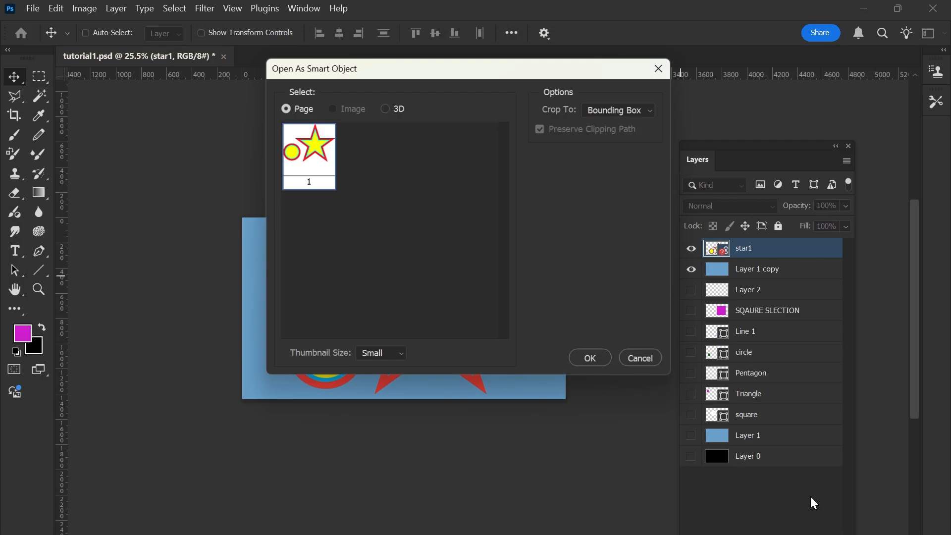
pyautogui.click(596, 364)
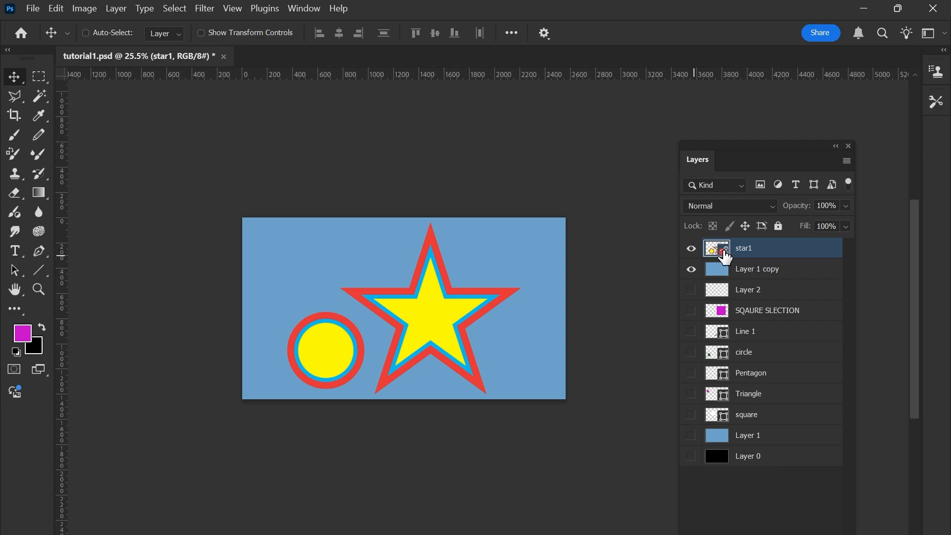
pyautogui.click(692, 249)
pyautogui.click(692, 249)
pyautogui.click(692, 249)
pyautogui.click(692, 249)
pyautogui.click(692, 250)
pyautogui.click(691, 249)
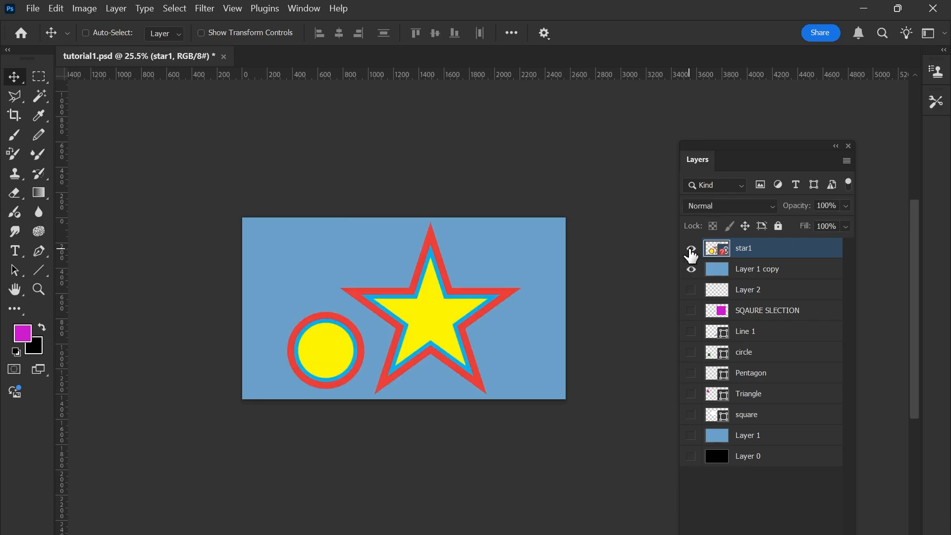
# Repeat the relinking of the star1 layer to the star1 Illustrator file in the VIDEO 2 folder, cropped to Bounding Box.
pyautogui.rightClick(770, 254)
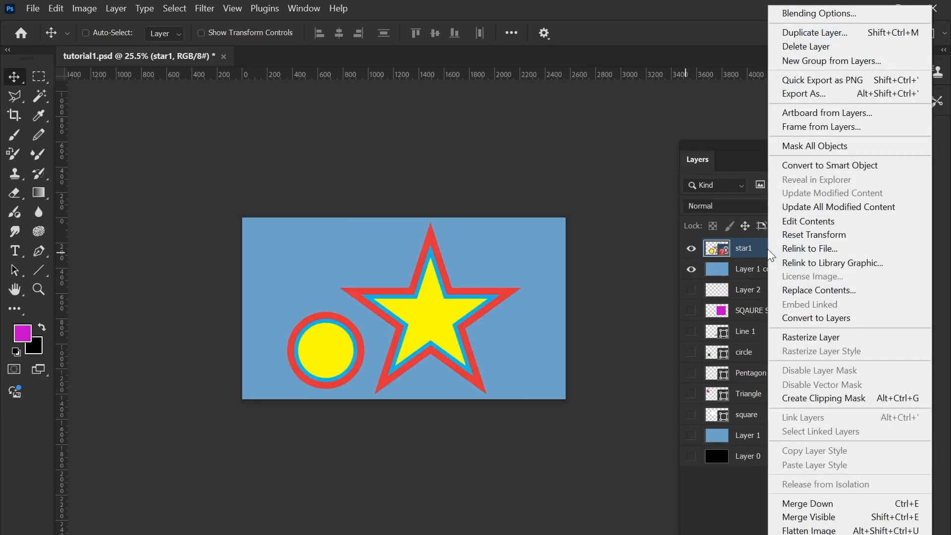
pyautogui.click(792, 248)
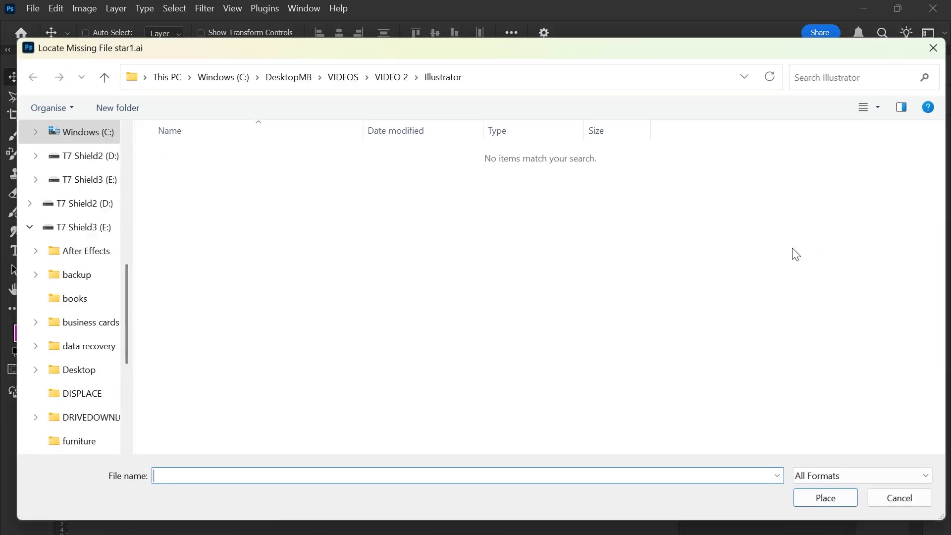
pyautogui.click(391, 78)
pyautogui.click(233, 221)
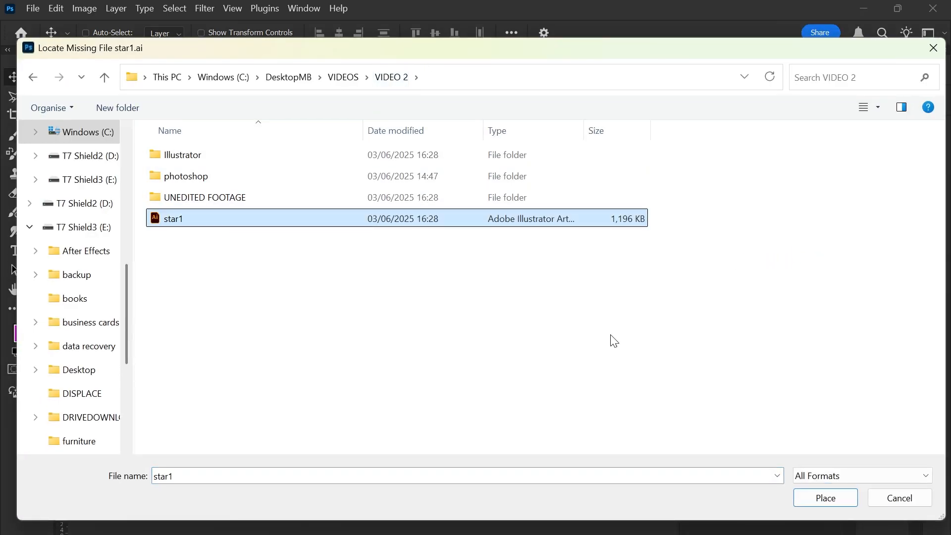
pyautogui.click(827, 498)
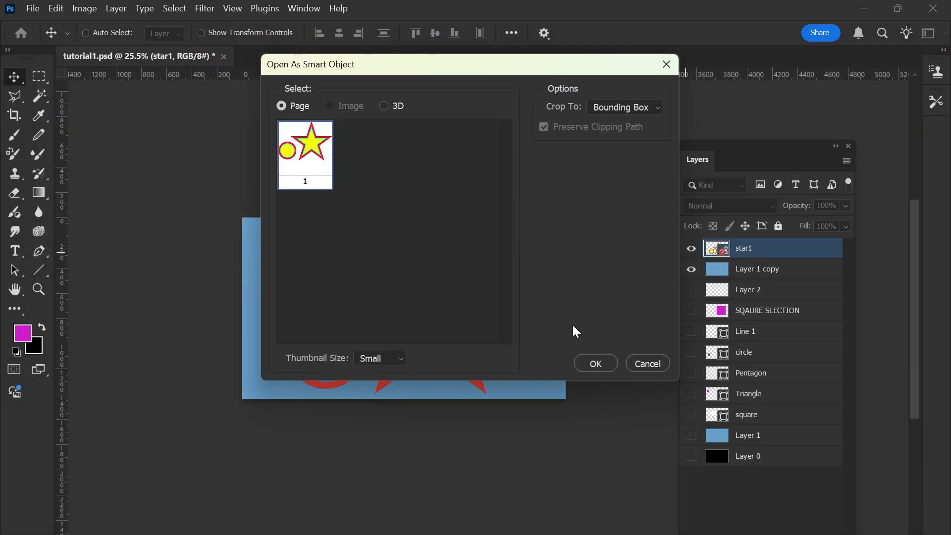
pyautogui.click(608, 368)
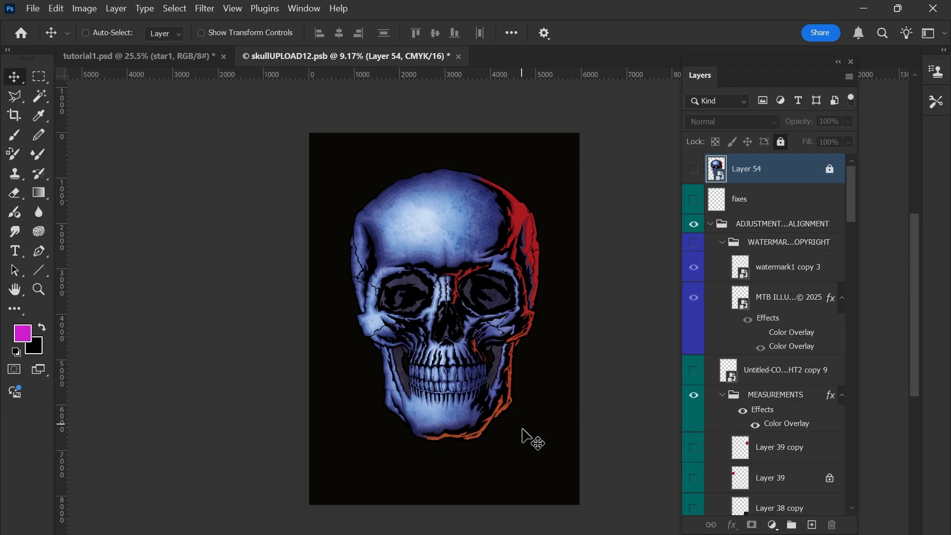
# Place CHRISTMASTREEUPLOAD2 as a linked file in skullUPLOAD12.psb and commit it at its default size.
pyautogui.click(34, 10)
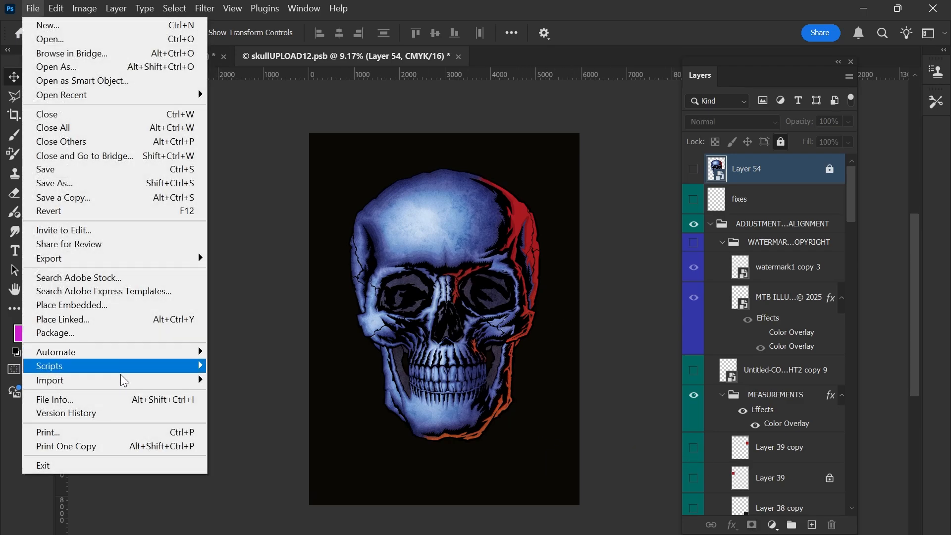
pyautogui.click(133, 322)
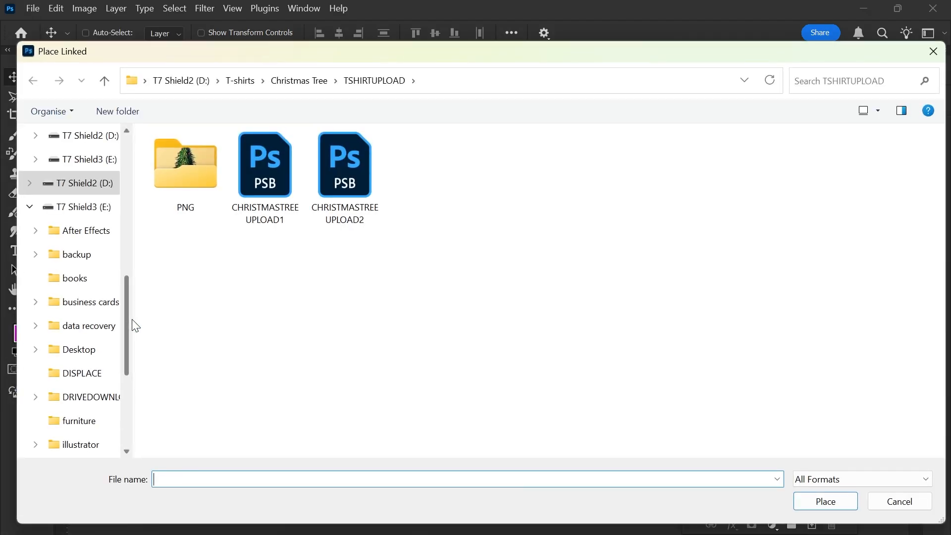
pyautogui.click(341, 178)
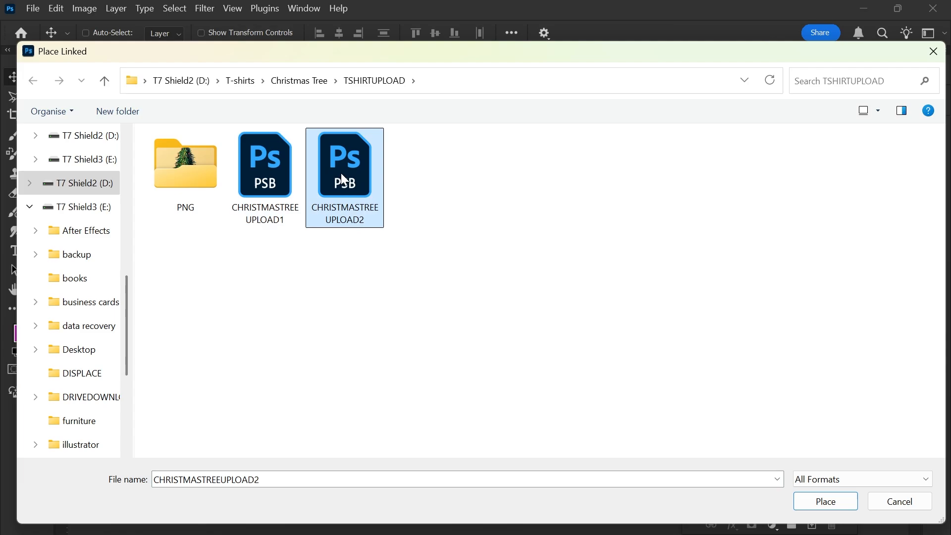
pyautogui.click(827, 501)
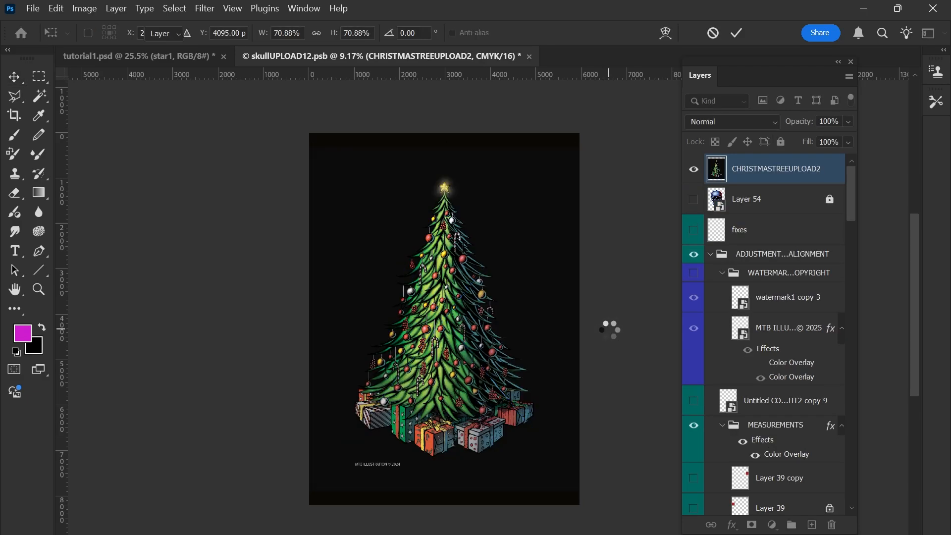
pyautogui.press('Return')
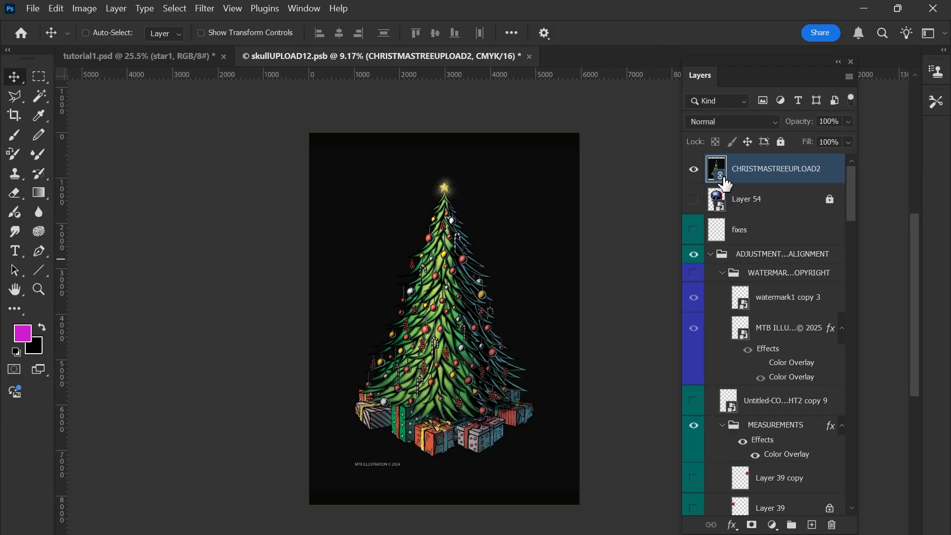
# Toggle the linked Christmas tree layer's visibility and examine its artwork on the canvas.
pyautogui.moveTo(724, 179); pyautogui.dragTo(555, 354)
pyautogui.click(694, 171)
pyautogui.click(694, 170)
pyautogui.scroll(-1, 535, 238)
pyautogui.scroll(1, 538, 236)
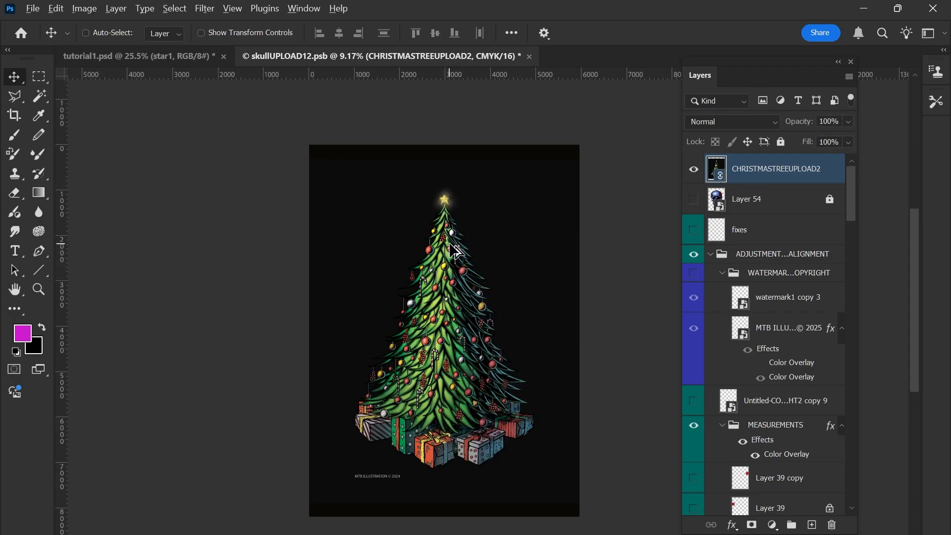
pyautogui.scroll(-1, 453, 243)
pyautogui.scroll(1, 453, 243)
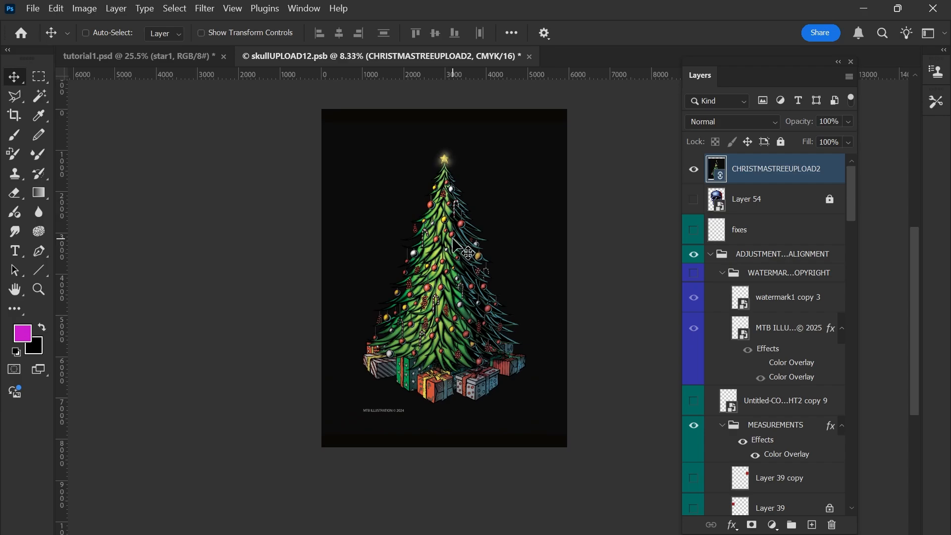
# Open the source document of the linked Christmas tree layer without relinking its missing asset, and look over its layers.
pyautogui.doubleClick(720, 175)
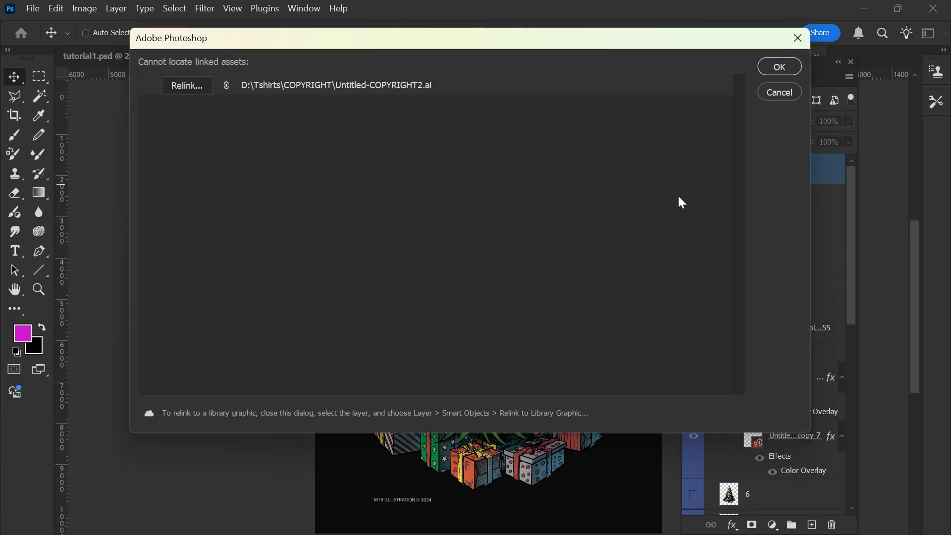
pyautogui.press('Return')
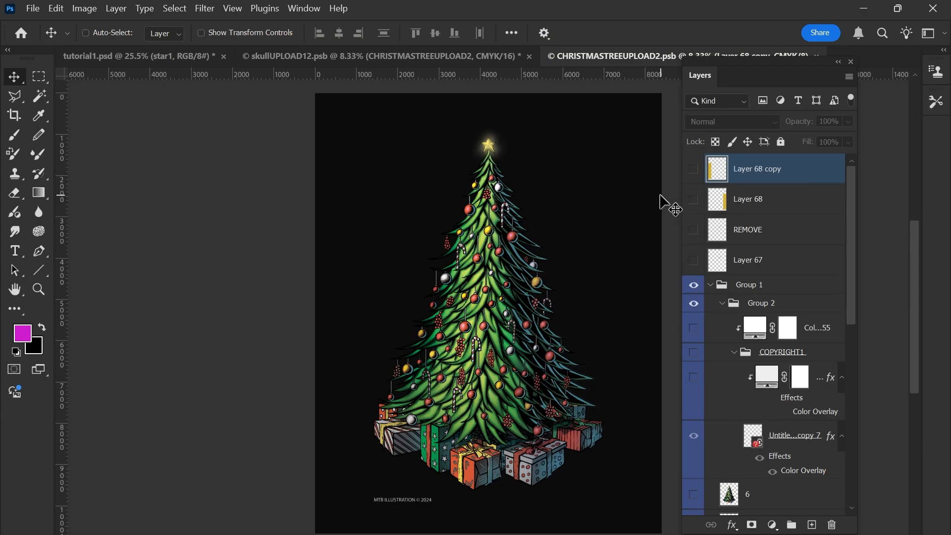
pyautogui.scroll(-1, 660, 197)
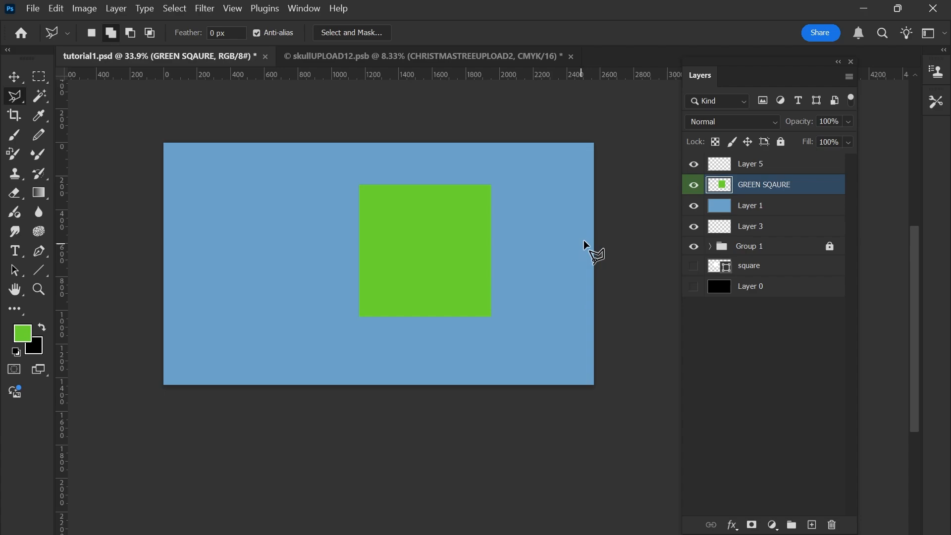
# Lock transparent pixels on the GREEN SQAURE layer and lasso an irregular area across the square's lower part and the background.
pyautogui.click(717, 144)
pyautogui.moveTo(365, 303)
pyautogui.mouseDown()
pyautogui.moveTo(376, 244)
pyautogui.moveTo(481, 267)
pyautogui.moveTo(515, 329)
pyautogui.mouseUp()
pyautogui.scroll(1, 475, 322)
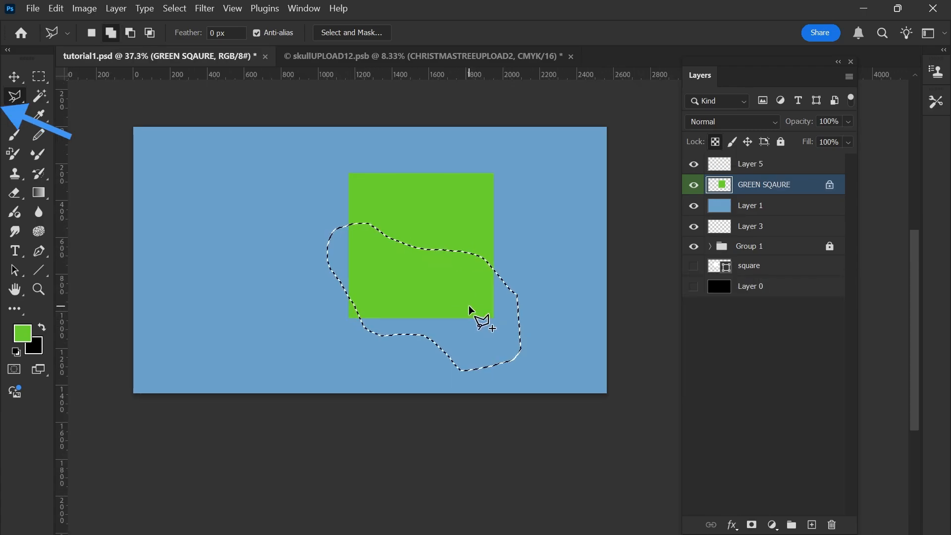
# Change the foreground colour to reddish brown and fill the lassoed selection with it.
pyautogui.press('b')
pyautogui.moveTo(469, 297)
pyautogui.keyDown('alt'); pyautogui.keyDown('shift'); pyautogui.mouseDown()
pyautogui.moveTo(402, 344)
pyautogui.moveTo(401, 366)
pyautogui.moveTo(472, 400)
pyautogui.moveTo(446, 320)
pyautogui.moveTo(471, 297)
pyautogui.moveTo(471, 226)
pyautogui.moveTo(476, 287)
pyautogui.moveTo(467, 306)
pyautogui.mouseUp(); pyautogui.keyUp('shift'); pyautogui.keyUp('alt')
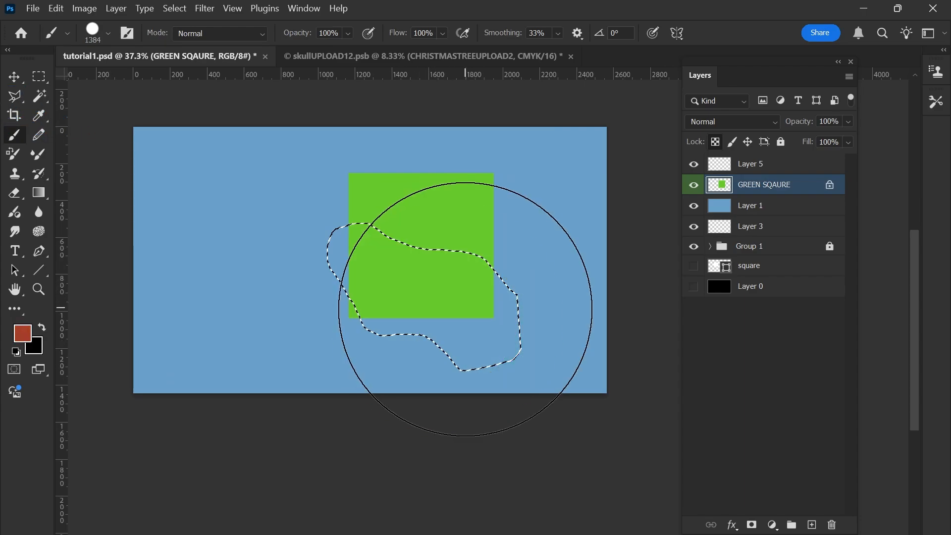
pyautogui.hotkey('alt', 'BackSpace')
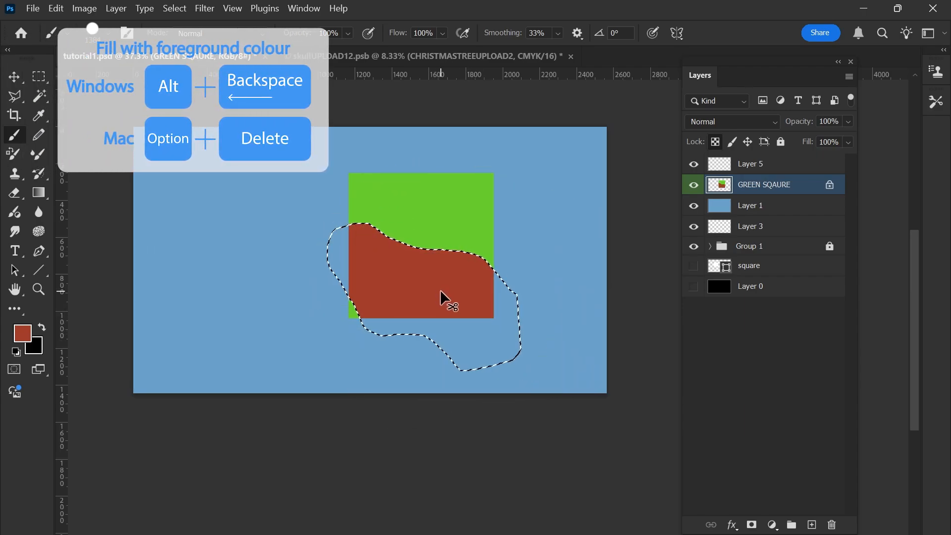
# Clear the selection to inspect the filled area of the square, and undo the deselection.
pyautogui.hotkey('ctrl', 'd')
pyautogui.press('l')
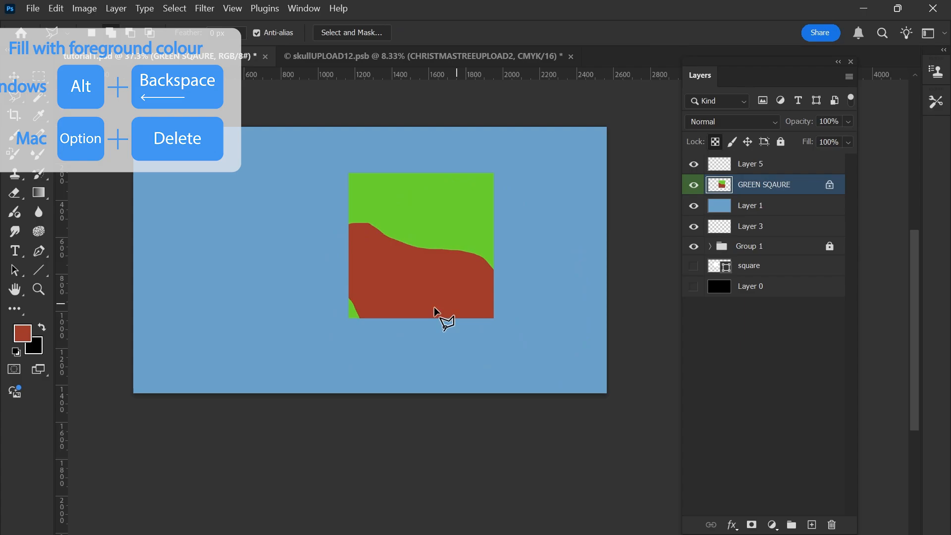
pyautogui.scroll(2, 445, 275)
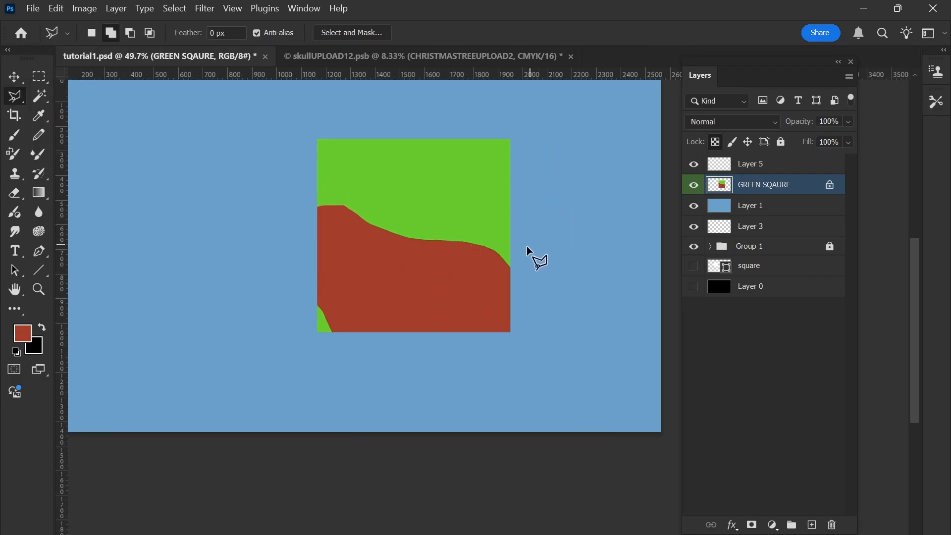
pyautogui.hotkey('ctrl', 'z')
pyautogui.scroll(-2, 484, 279)
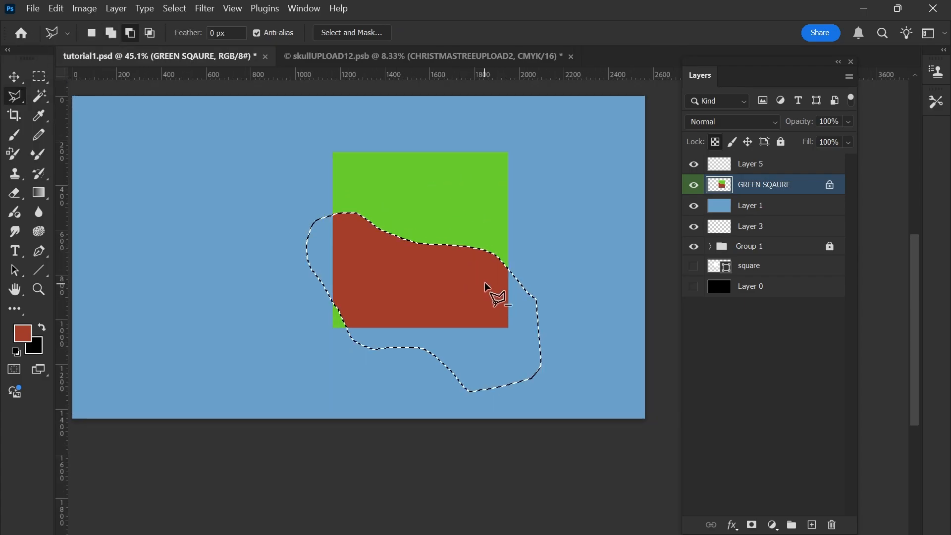
# Clear the selection and lasso an irregular area across the square's upper part and the surrounding background.
pyautogui.hotkey('ctrl', 'd')
pyautogui.scroll(1, 510, 227)
pyautogui.click(525, 181)
pyautogui.moveTo(565, 250)
pyautogui.mouseDown()
pyautogui.moveTo(510, 259)
pyautogui.moveTo(448, 204)
pyautogui.moveTo(339, 210)
pyautogui.moveTo(315, 180)
pyautogui.moveTo(341, 142)
pyautogui.moveTo(423, 135)
pyautogui.moveTo(527, 154)
pyautogui.moveTo(541, 228)
pyautogui.mouseUp()
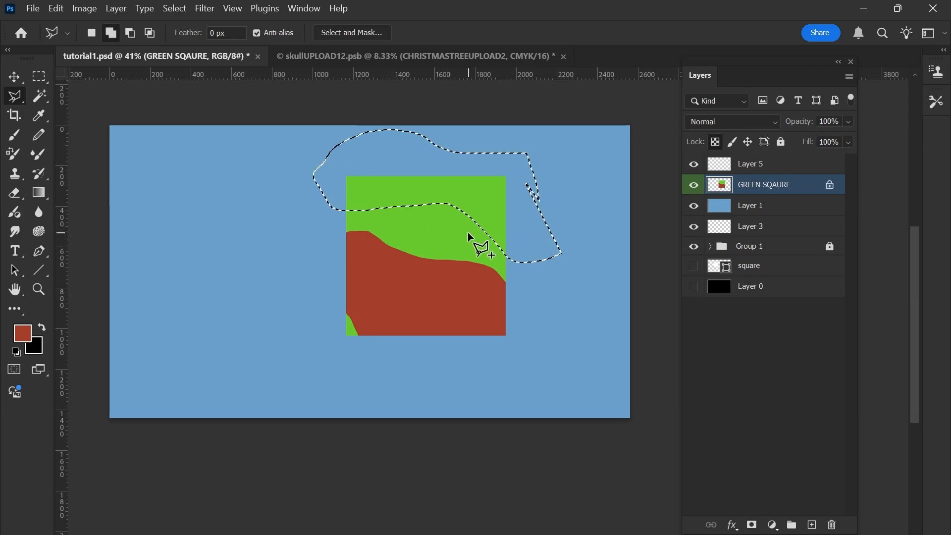
pyautogui.scroll(1, 468, 232)
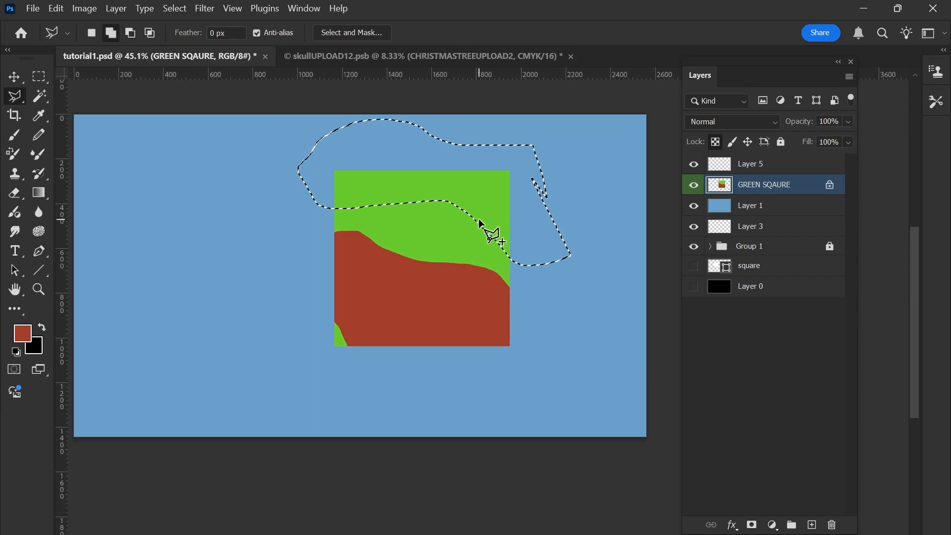
# Change the foreground colour to mustard yellow, fill the lassoed area with it, and clear the selection.
pyautogui.press('b')
pyautogui.moveTo(452, 214); pyautogui.dragTo(517, 165)
pyautogui.moveTo(521, 154); pyautogui.dragTo(524, 157)
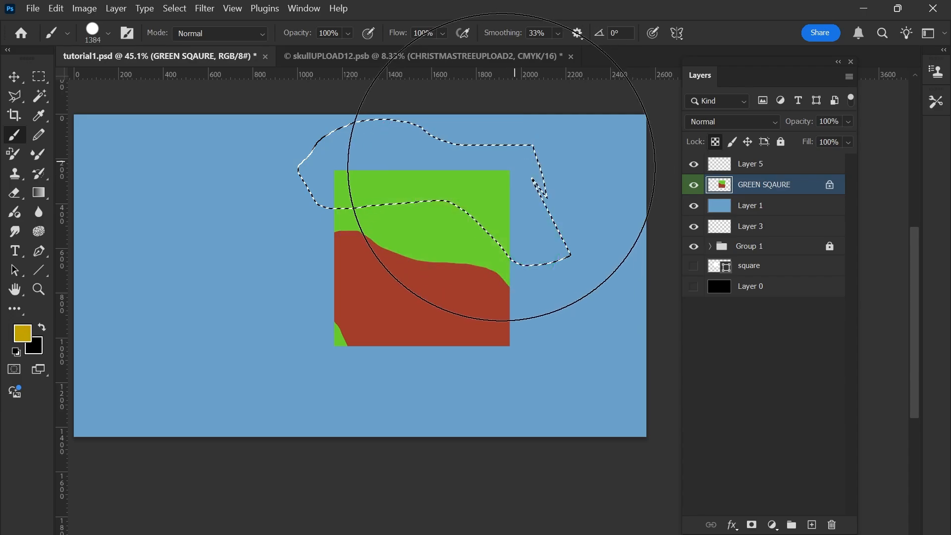
pyautogui.click(489, 229)
pyautogui.hotkey('ctrl', 'd')
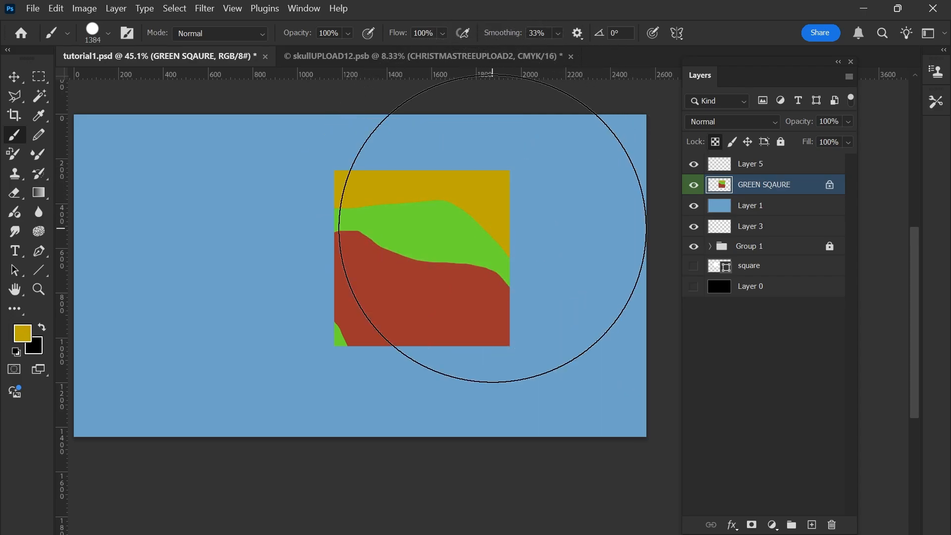
# Undo the yellow fill, the upper selection and the reddish-brown fill, back to the lasso selection over the square's lower part.
pyautogui.scroll(-2, 483, 234)
pyautogui.scroll(2, 473, 242)
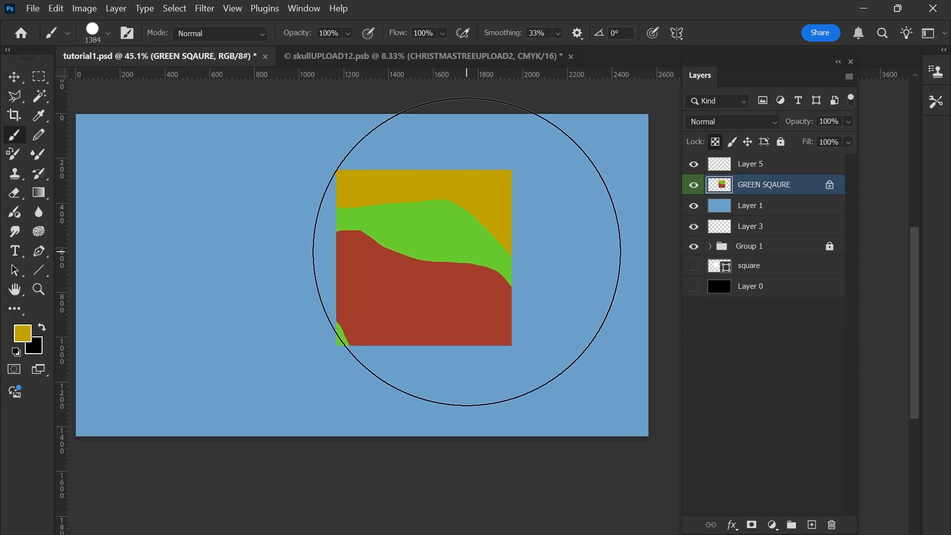
pyautogui.hotkey('ctrl', 'z')
pyautogui.hotkey('ctrl', 'z')
pyautogui.hotkey('ctrl', 'z')
pyautogui.hotkey('ctrl', 'z')
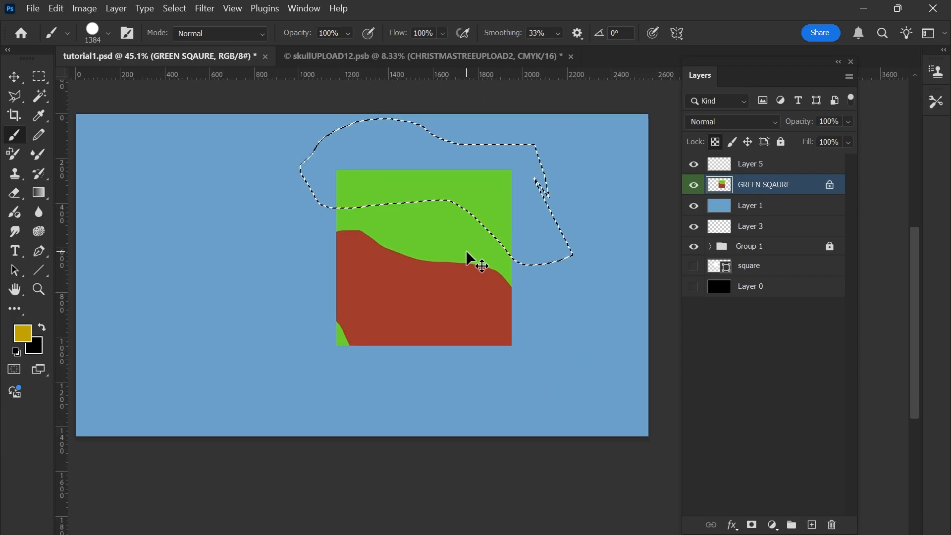
pyautogui.hotkey('ctrl', 'z')
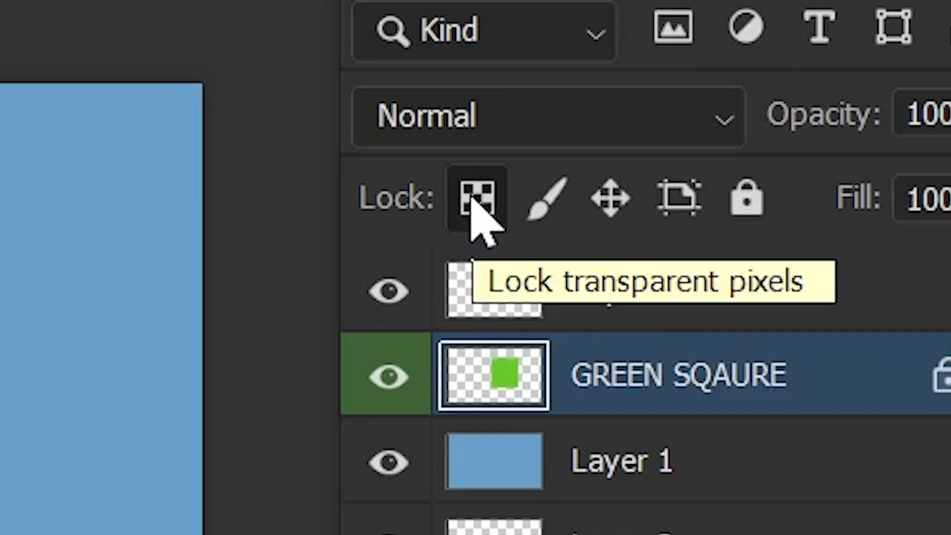
# Unlock transparent pixels on the GREEN SQAURE layer and test a mustard yellow fill in the lassoed selection, undoing the fill.
pyautogui.click(473, 198)
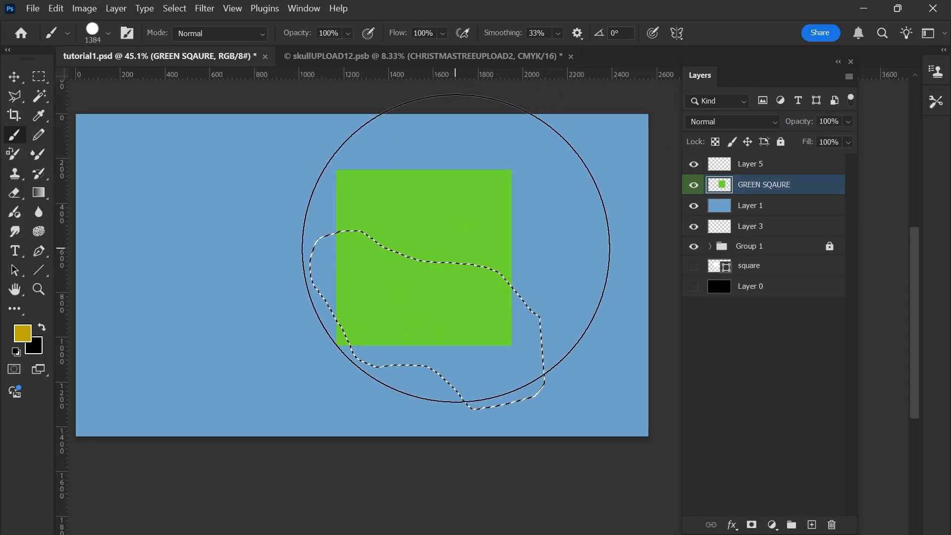
pyautogui.hotkey('alt', 'BackSpace')
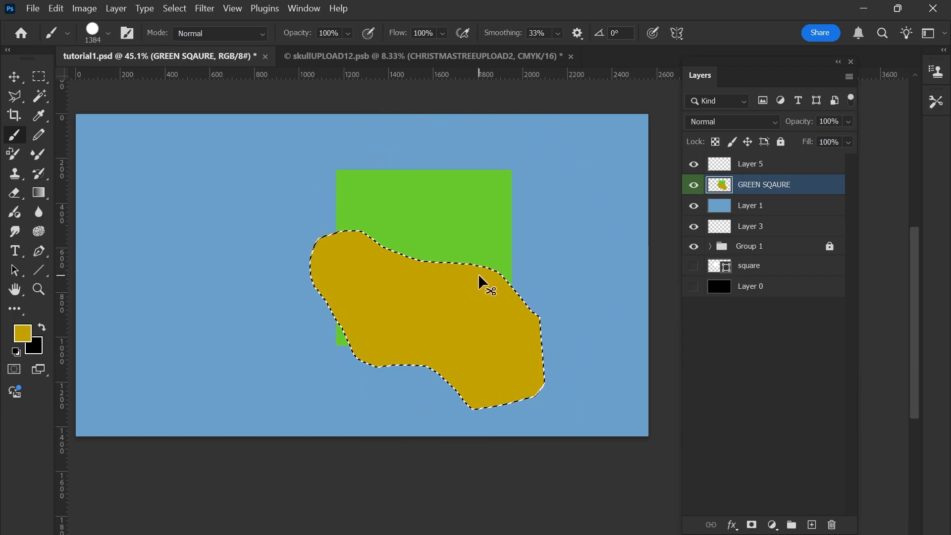
pyautogui.hotkey('ctrl', 'z')
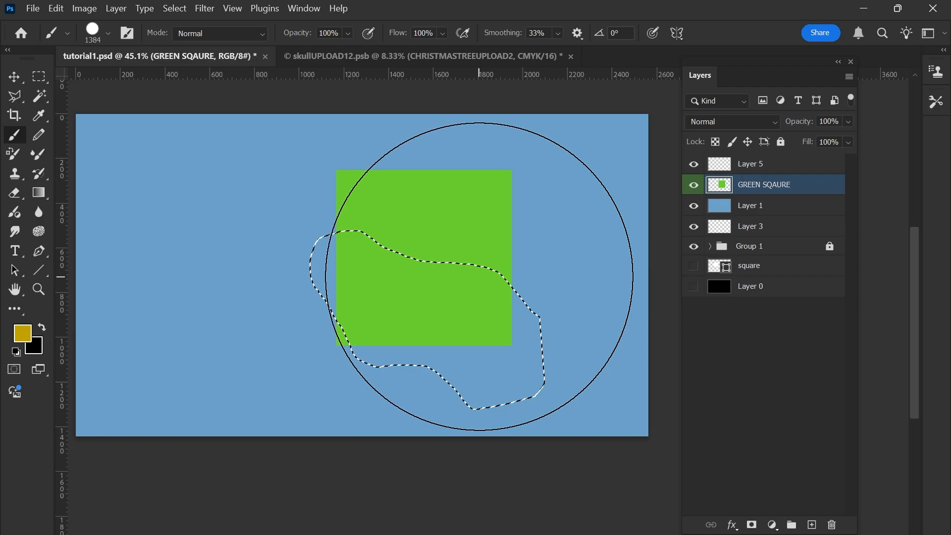
# Clip Layer 5 to the GREEN SQAURE layer beneath it with a clipping mask.
pyautogui.click(773, 169)
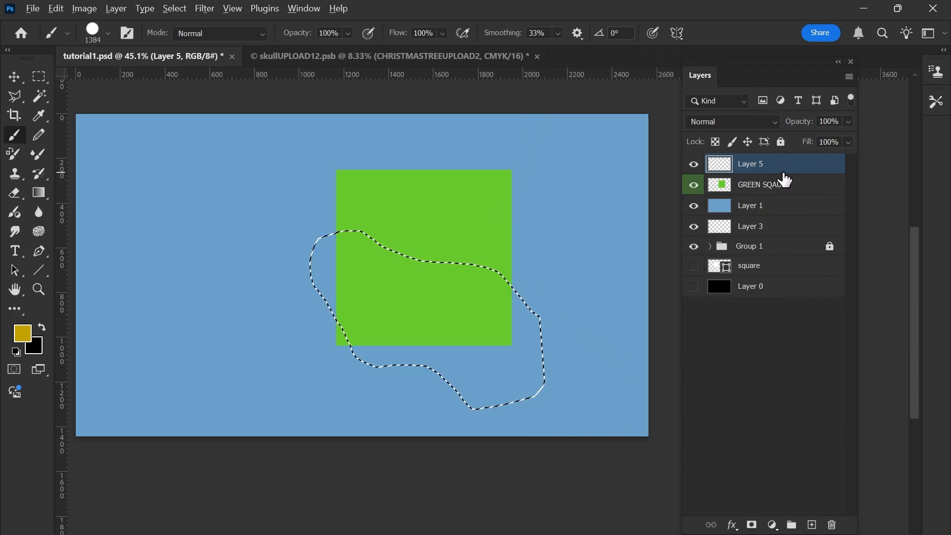
pyautogui.moveTo(785, 180); pyautogui.dragTo(788, 170)
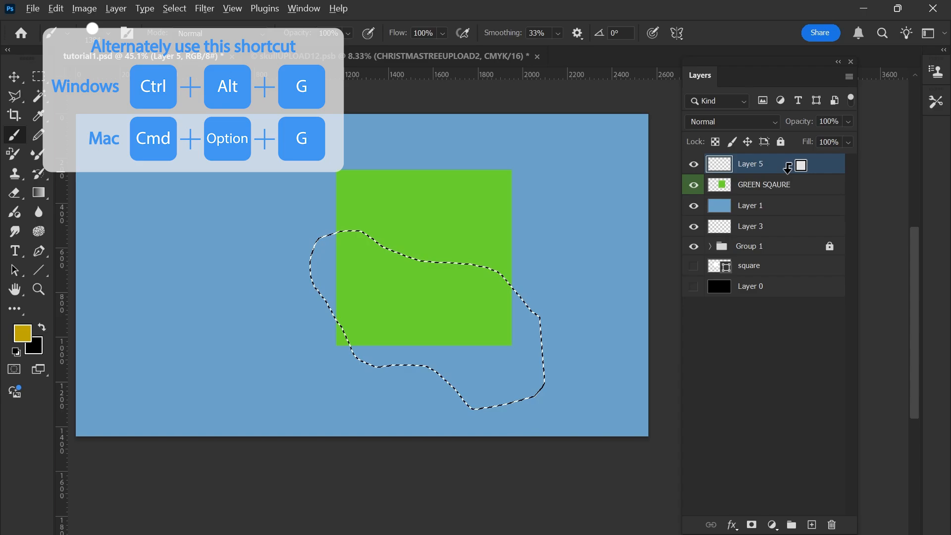
pyautogui.keyDown('alt'); pyautogui.click(787, 173); pyautogui.keyUp('alt')
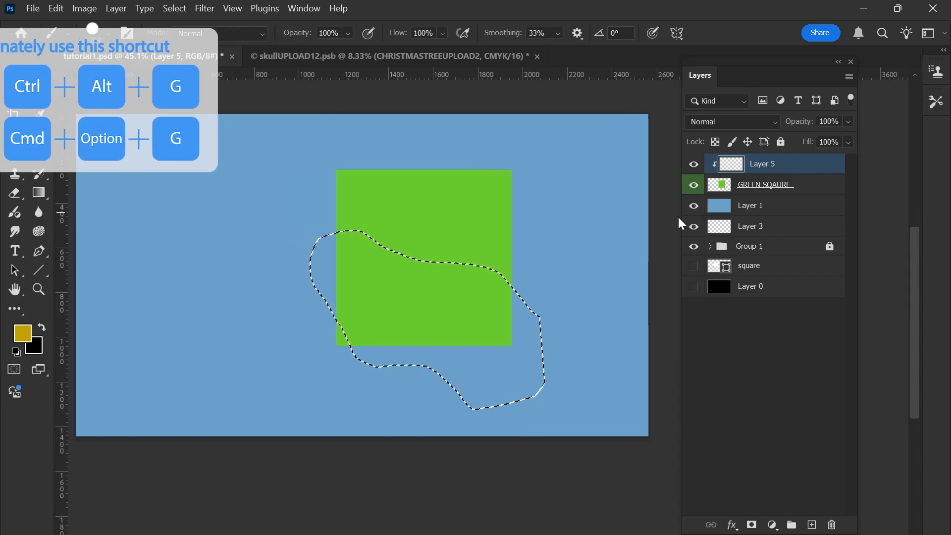
# Replace the selection with a new irregular lasso area on Layer 5, spanning the square's lower right and the background.
pyautogui.hotkey('ctrl', 'd')
pyautogui.press('l')
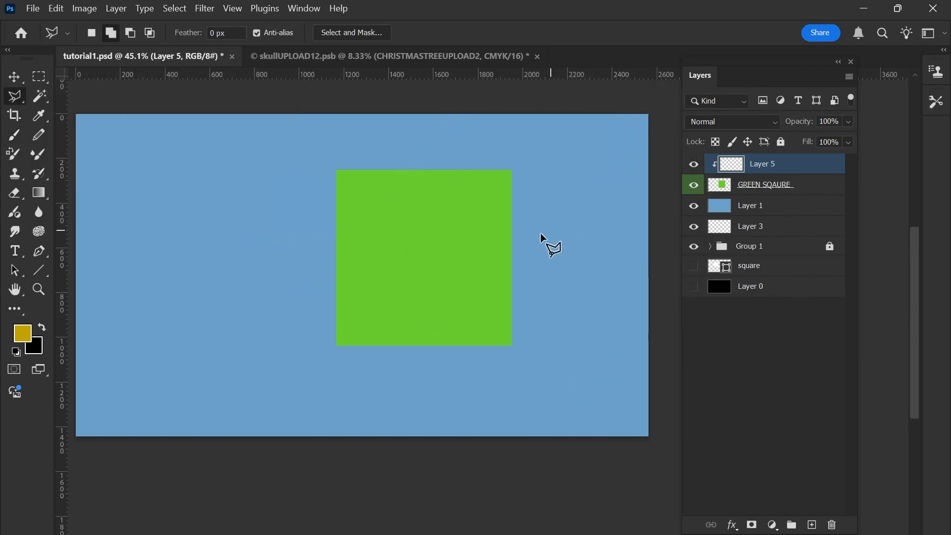
pyautogui.moveTo(524, 223)
pyautogui.mouseDown()
pyautogui.moveTo(578, 315)
pyautogui.moveTo(546, 390)
pyautogui.mouseUp()
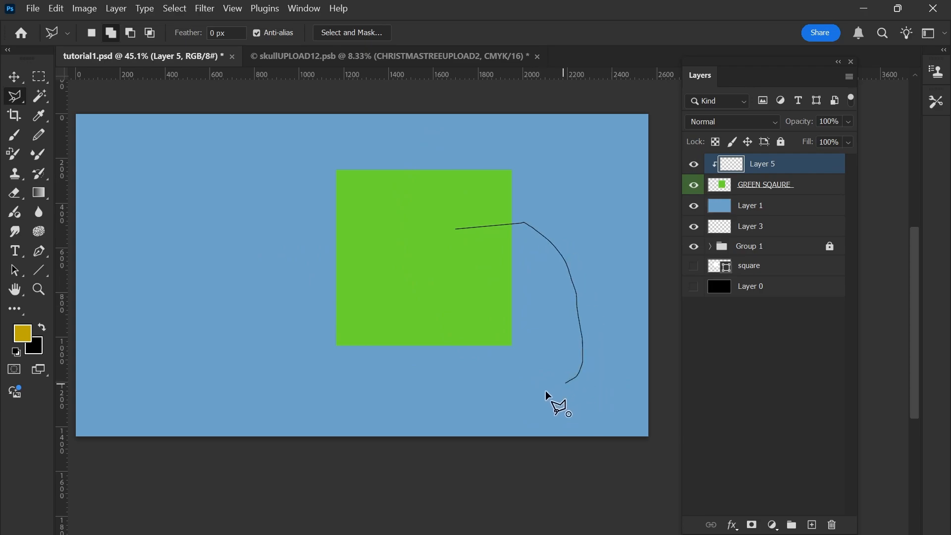
pyautogui.moveTo(387, 251); pyautogui.dragTo(409, 246)
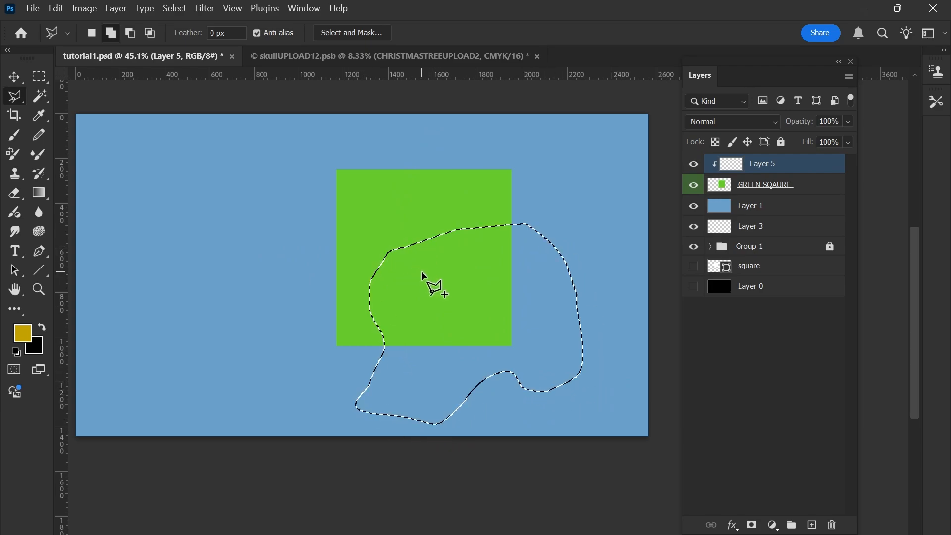
# Change the foreground colour to orange, fill the selected area on Layer 5 with it, and clear the selection.
pyautogui.press('b')
pyautogui.keyDown('alt'); pyautogui.keyDown('shift'); pyautogui.rightClick(441, 260); pyautogui.keyUp('shift'); pyautogui.keyUp('alt')
pyautogui.moveTo(513, 214); pyautogui.dragTo(425, 261)
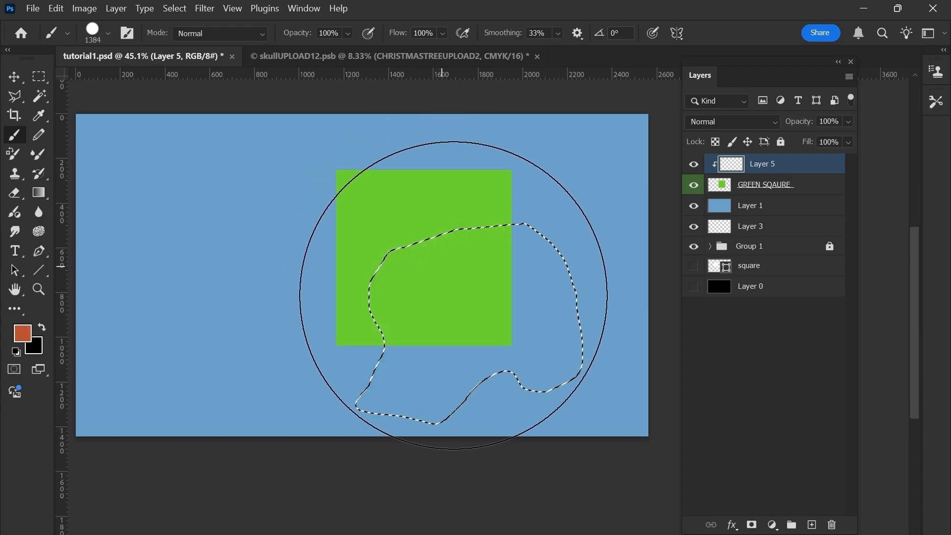
pyautogui.click(483, 298)
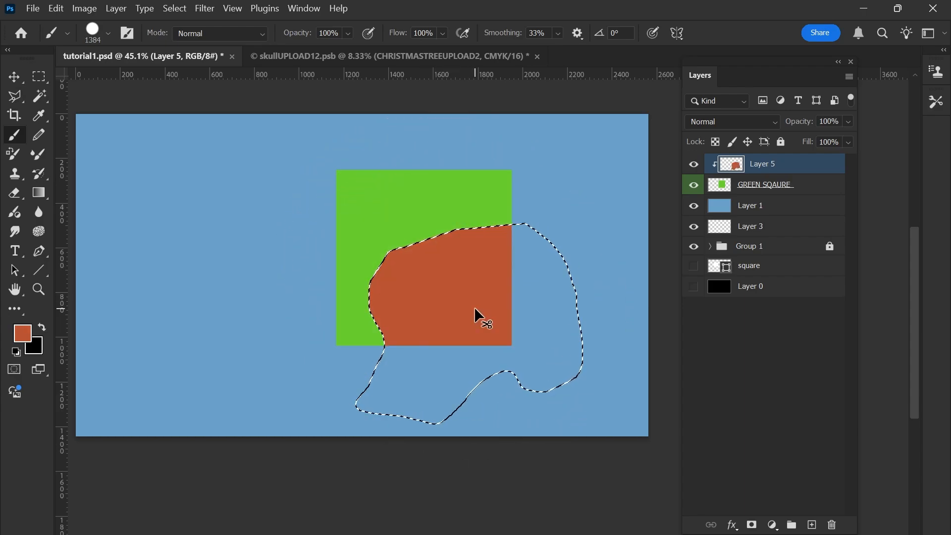
pyautogui.hotkey('ctrl', 'd')
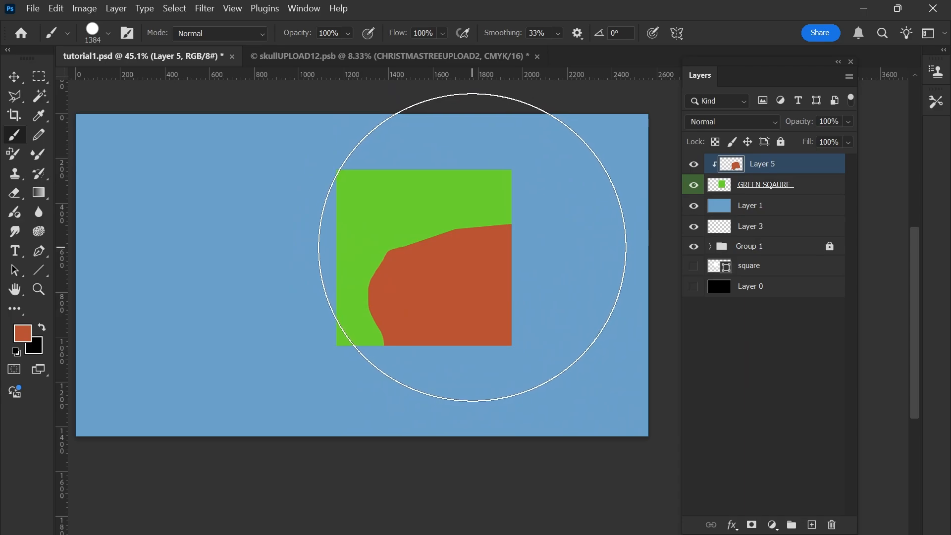
# Toggle Layer 5's visibility off and on to compare the square with and without the clipped orange fill.
pyautogui.click(693, 165)
pyautogui.click(694, 165)
pyautogui.click(694, 165)
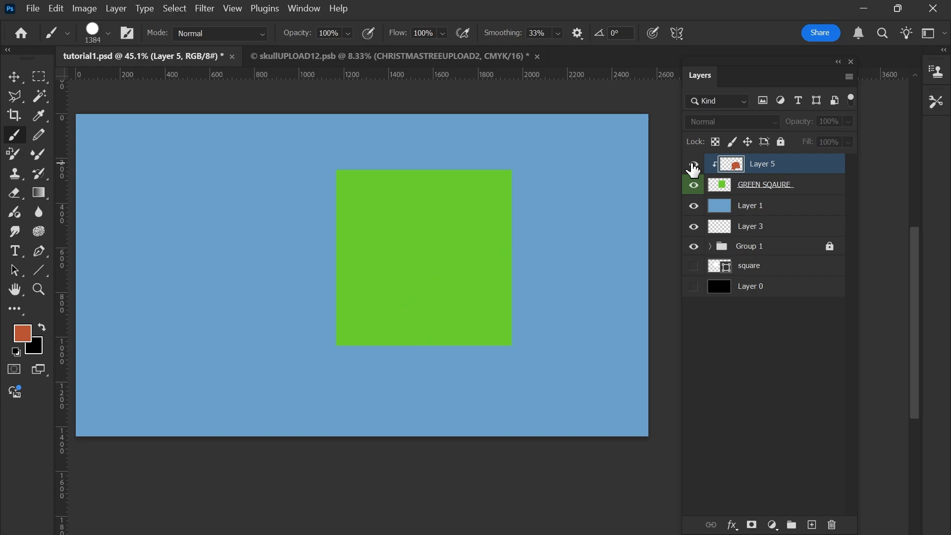
pyautogui.click(693, 165)
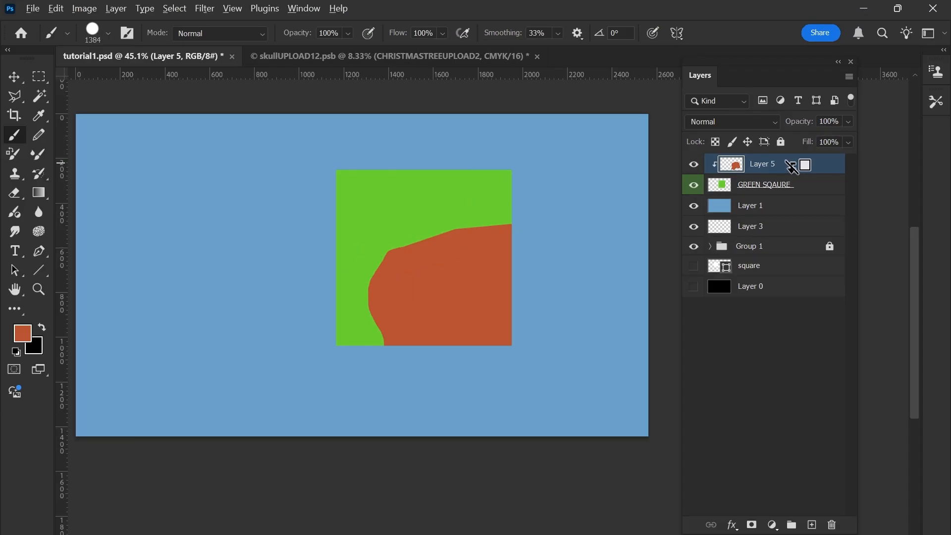
# Release Layer 5's clipping mask to show the full orange shape, and clip it to GREEN SQAURE again.
pyautogui.keyDown('alt'); pyautogui.click(792, 167); pyautogui.keyUp('alt')
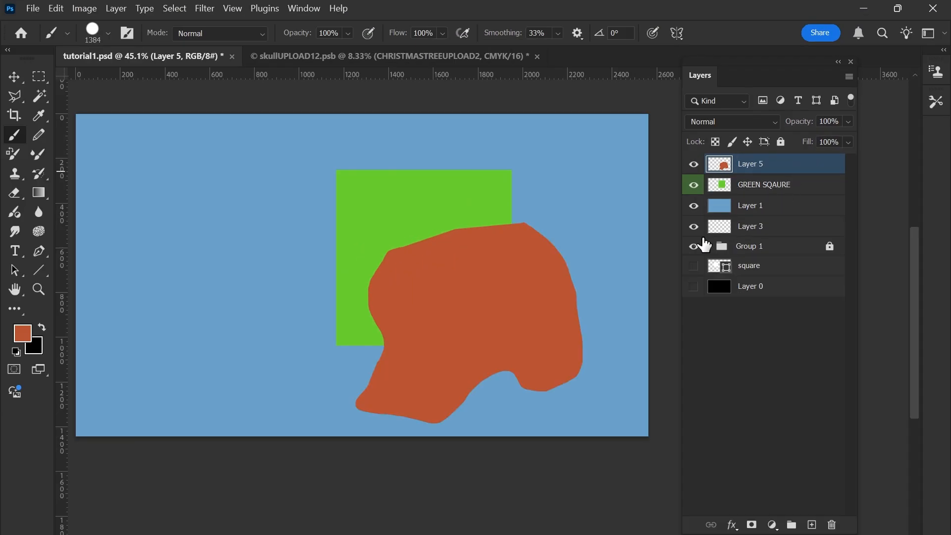
pyautogui.press('l')
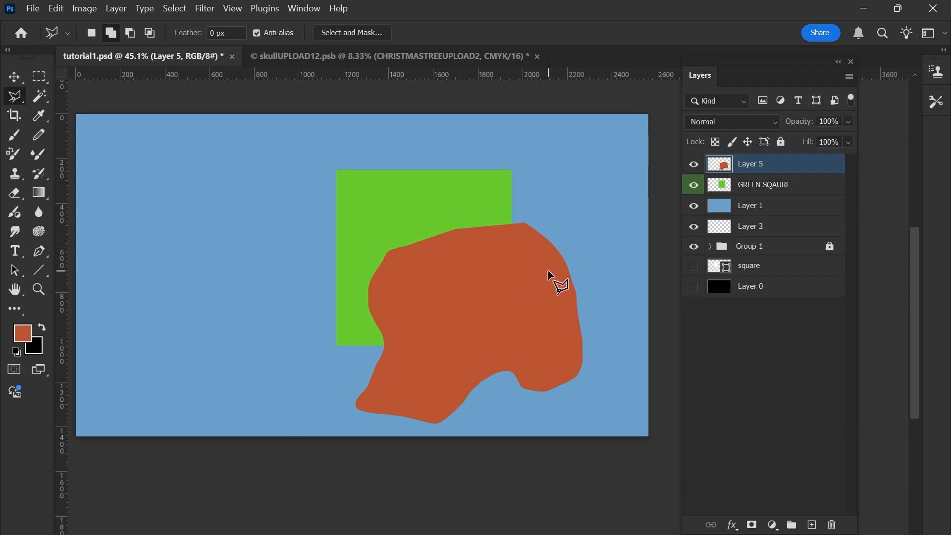
pyautogui.keyDown('alt'); pyautogui.click(786, 171); pyautogui.keyUp('alt')
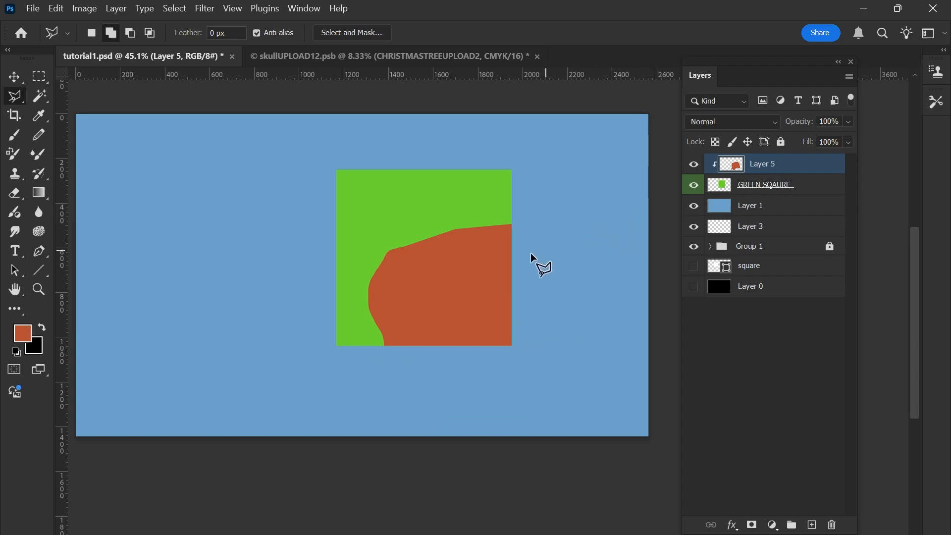
# Release Layer 5 from its clipping mask with the GREEN SQAURE layer.
pyautogui.click(769, 194)
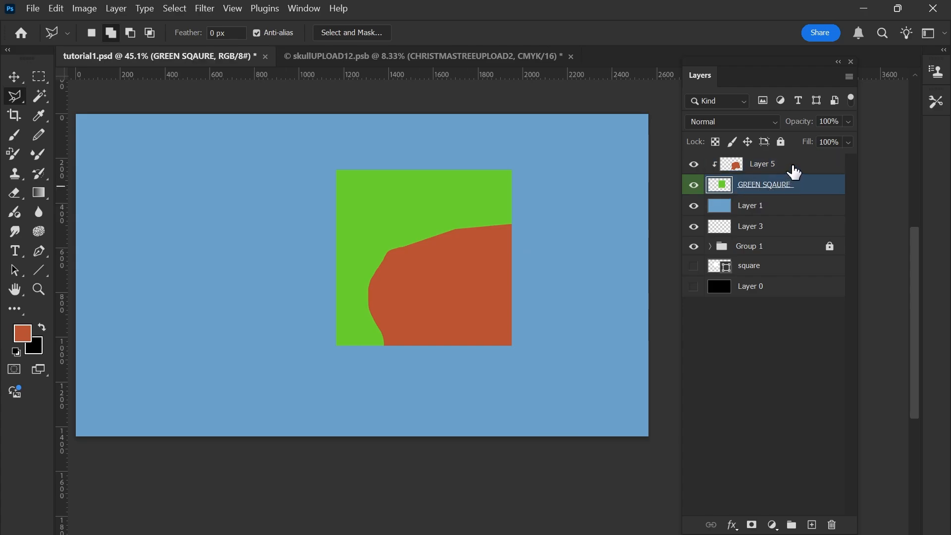
pyautogui.click(795, 169)
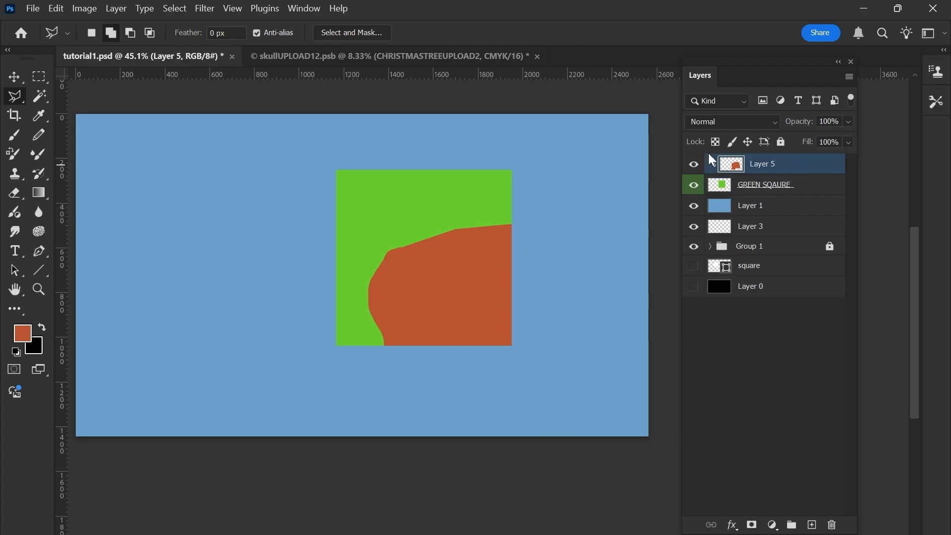
pyautogui.keyDown('alt'); pyautogui.click(799, 168); pyautogui.keyUp('alt')
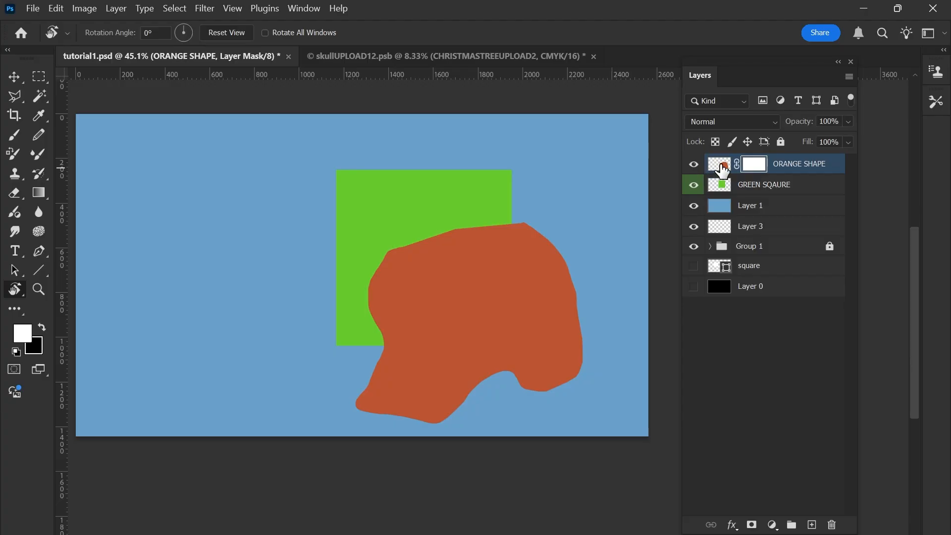
# Delete the layer mask from the ORANGE SHAPE layer.
pyautogui.click(720, 164)
pyautogui.click(756, 168)
pyautogui.rightClick(756, 168)
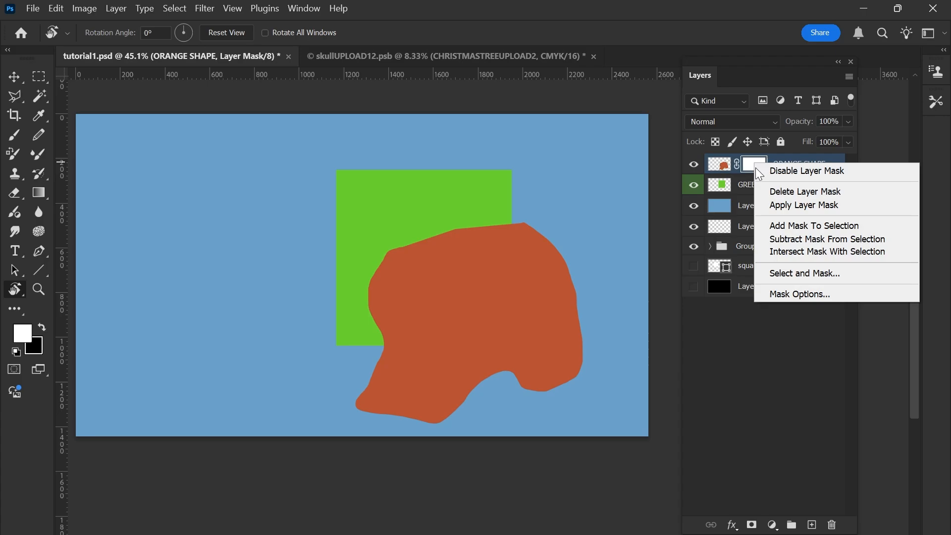
pyautogui.click(776, 192)
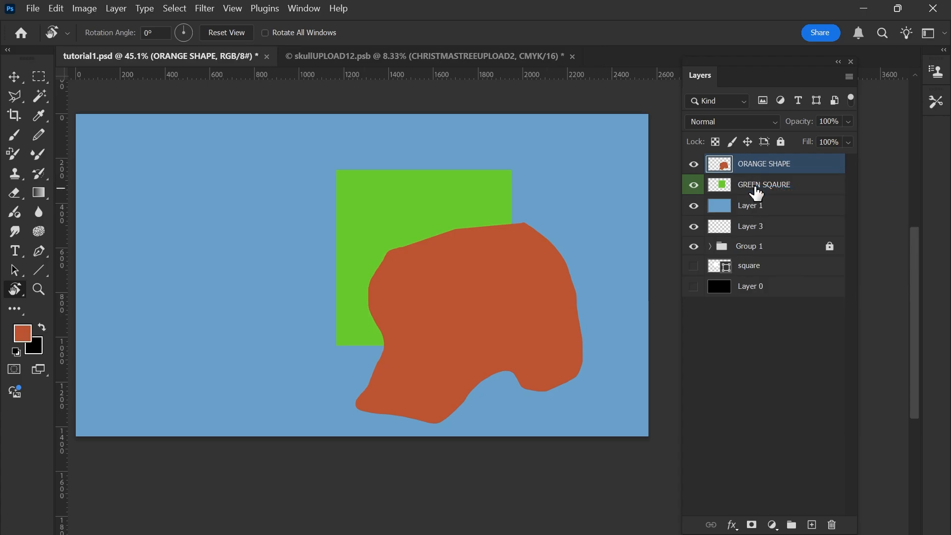
# Toggle the ORANGE SHAPE layer's visibility to compare the canvas with and without it, leaving it shown.
pyautogui.click(694, 164)
pyautogui.click(694, 164)
pyautogui.press('v')
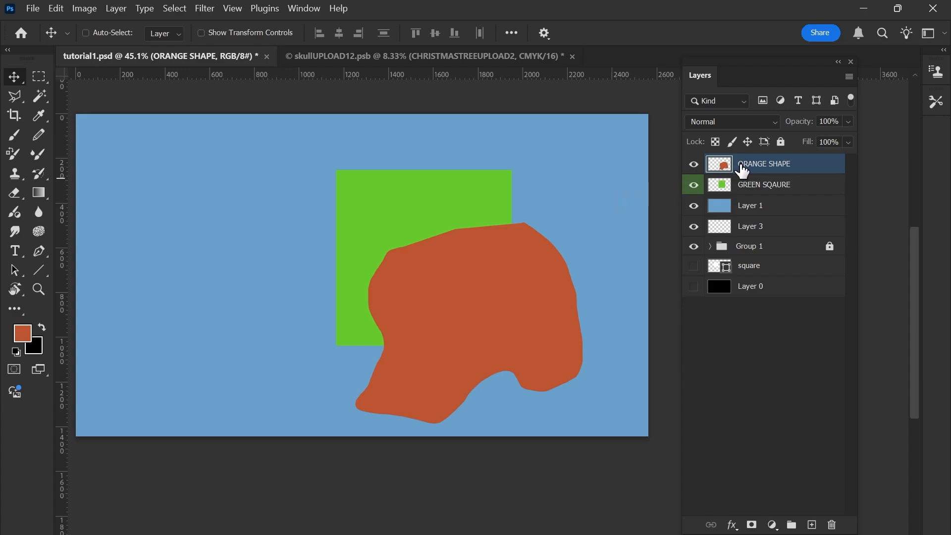
pyautogui.click(694, 164)
pyautogui.click(694, 164)
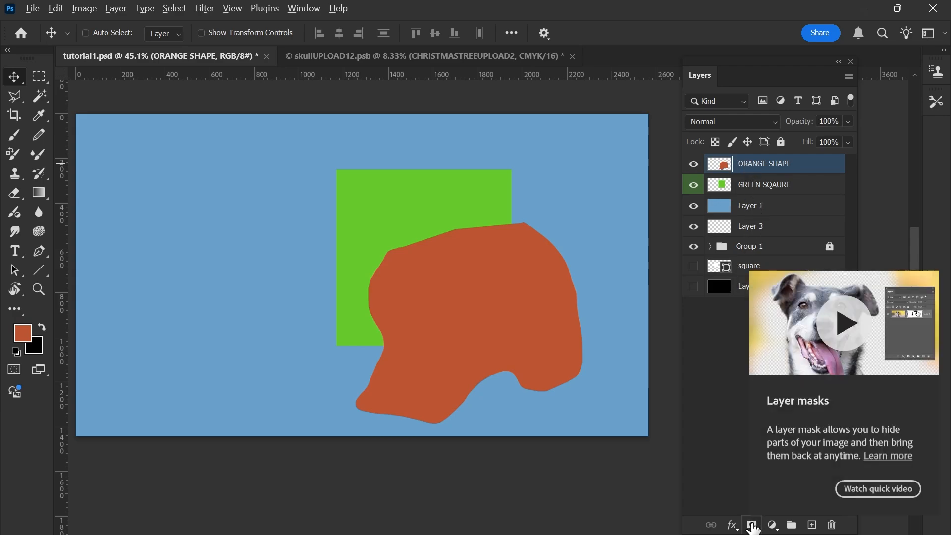
# Add a white layer mask to the ORANGE SHAPE layer and undo it.
pyautogui.press('alt')
pyautogui.click(752, 525)
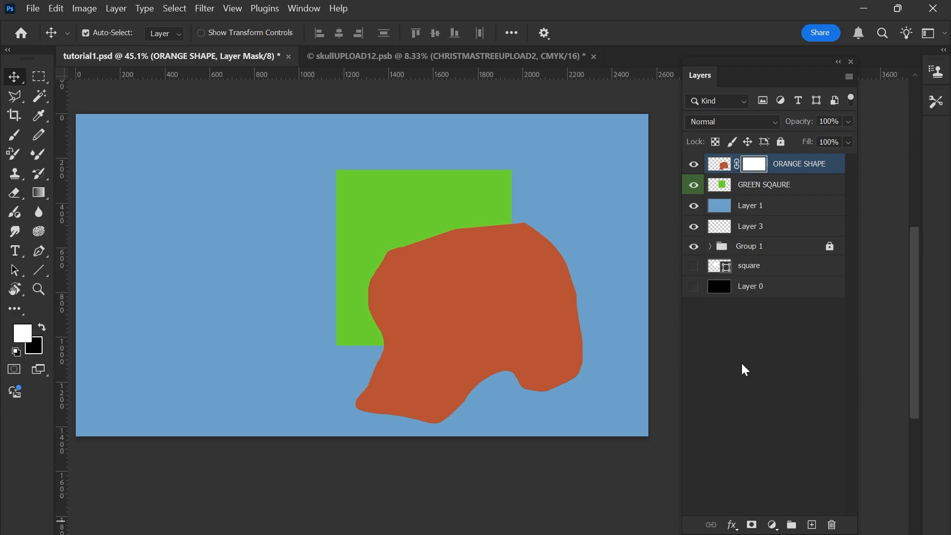
pyautogui.hotkey('ctrl', 'z')
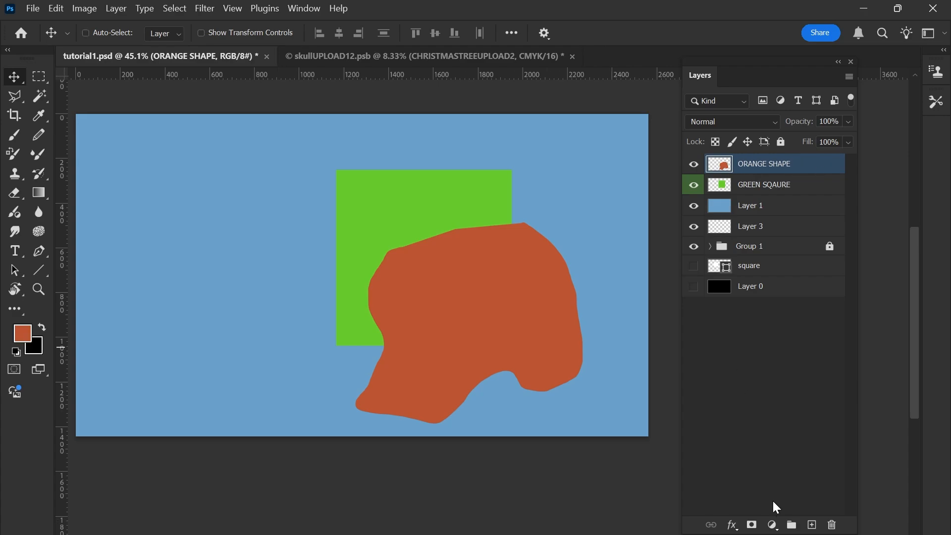
# Add a black layer mask that hides the ORANGE SHAPE layer's contents, and toggle the mask to disabled.
pyautogui.keyDown('alt'); pyautogui.click(752, 526); pyautogui.keyUp('alt')
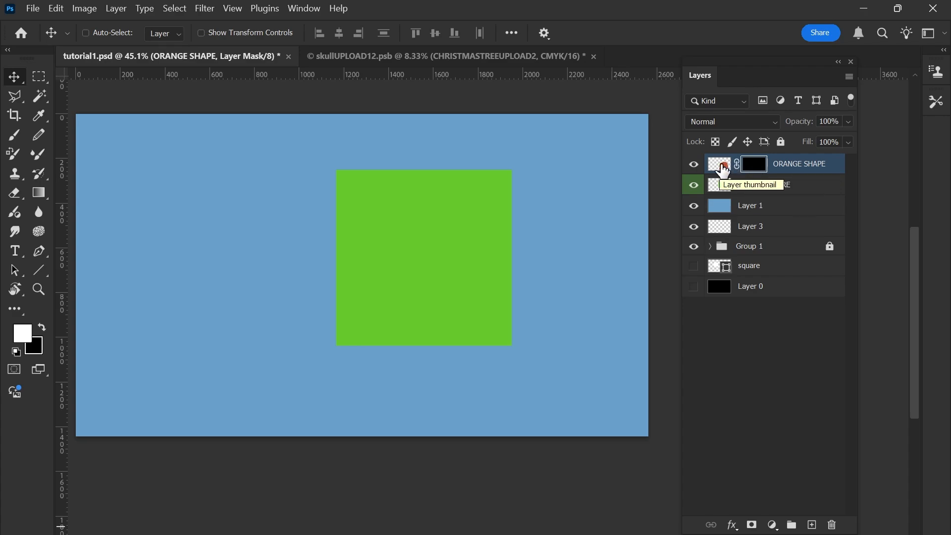
pyautogui.keyDown('shift'); pyautogui.click(757, 170); pyautogui.keyUp('shift')
pyautogui.keyDown('shift'); pyautogui.click(757, 170); pyautogui.keyUp('shift')
pyautogui.keyDown('shift'); pyautogui.click(757, 172); pyautogui.keyUp('shift')
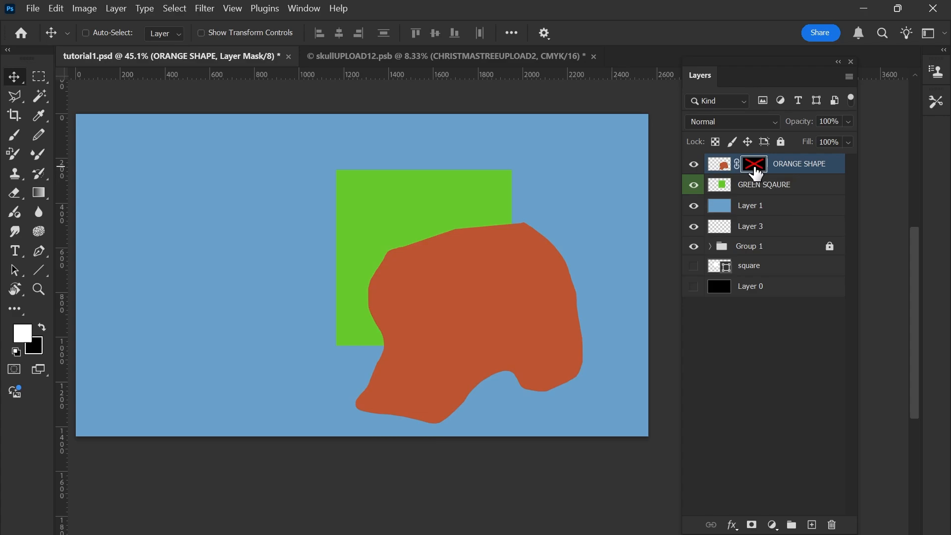
# Re-enable the ORANGE SHAPE mask and fill it with white inside a selection loaded from the GREEN SQAURE layer, leaving nothing selected.
pyautogui.keyDown('shift'); pyautogui.click(757, 172); pyautogui.keyUp('shift')
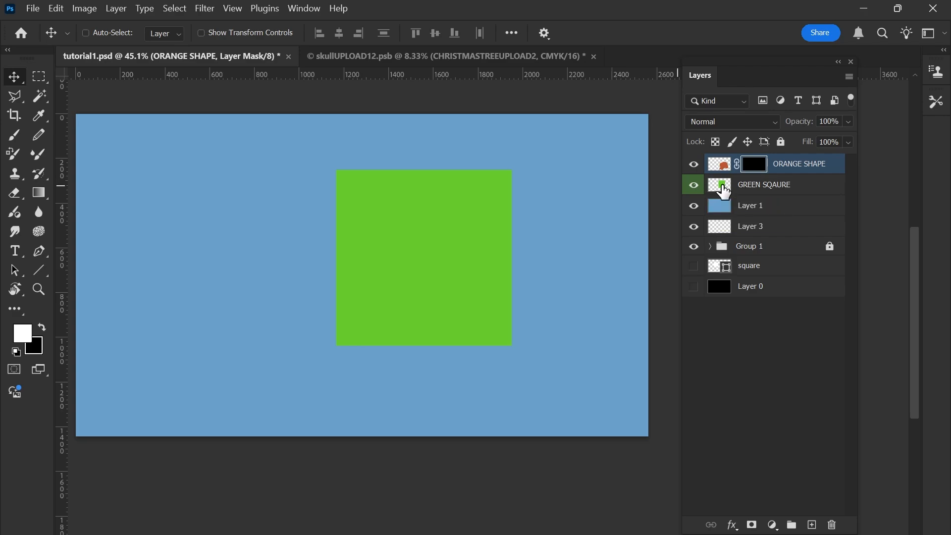
pyautogui.press('ctrl')
pyautogui.keyDown('ctrl'); pyautogui.click(723, 191); pyautogui.keyUp('ctrl')
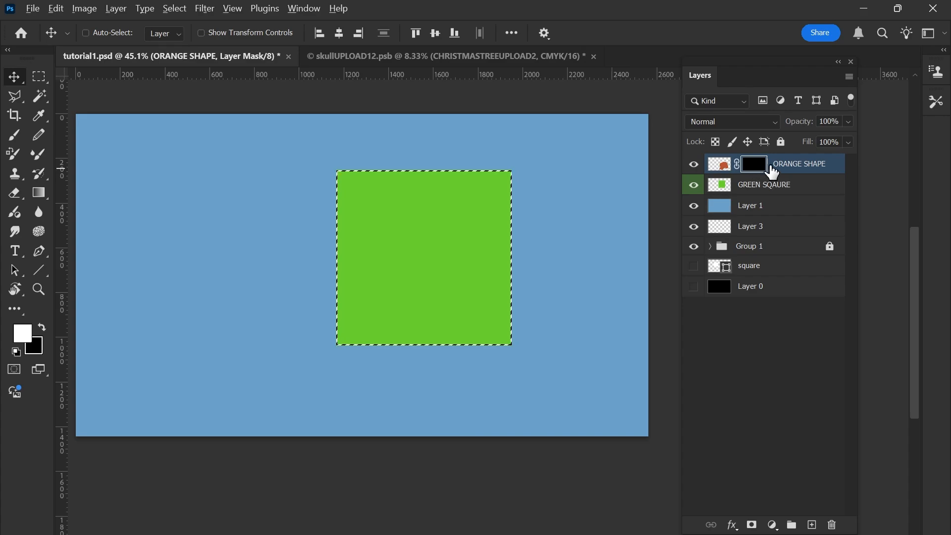
pyautogui.hotkey('alt', 'BackSpace')
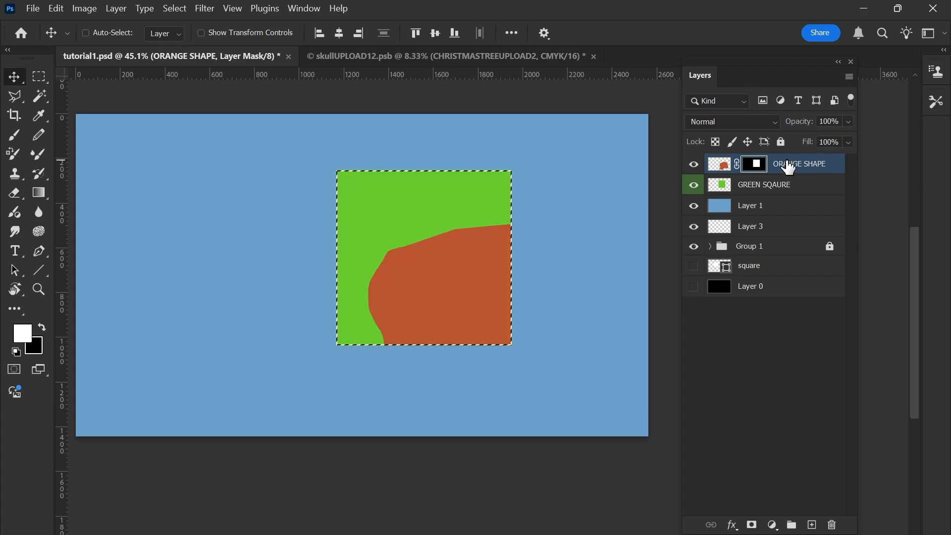
pyautogui.hotkey('ctrl', 'd')
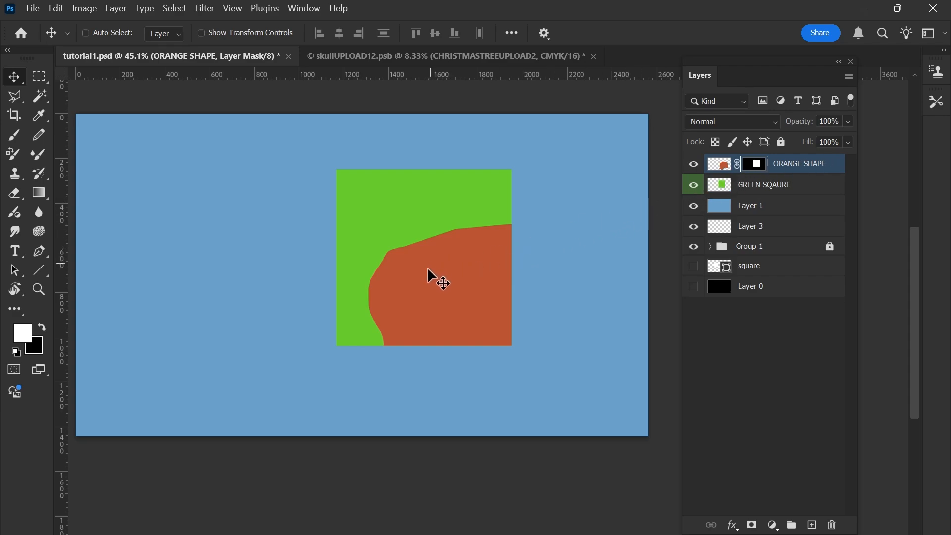
# Toggle the ORANGE SHAPE layer mask off and on to compare the full and masked shape, leaving it enabled.
pyautogui.keyDown('shift'); pyautogui.click(758, 169); pyautogui.keyUp('shift')
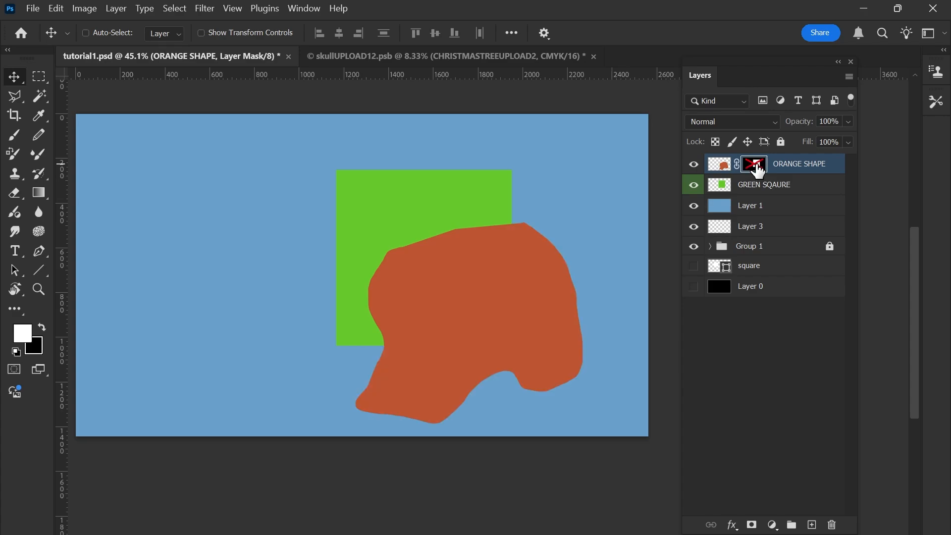
pyautogui.keyDown('shift'); pyautogui.click(759, 169); pyautogui.keyUp('shift')
pyautogui.keyDown('shift'); pyautogui.click(759, 169); pyautogui.keyUp('shift')
pyautogui.keyDown('shift'); pyautogui.click(758, 169); pyautogui.keyUp('shift')
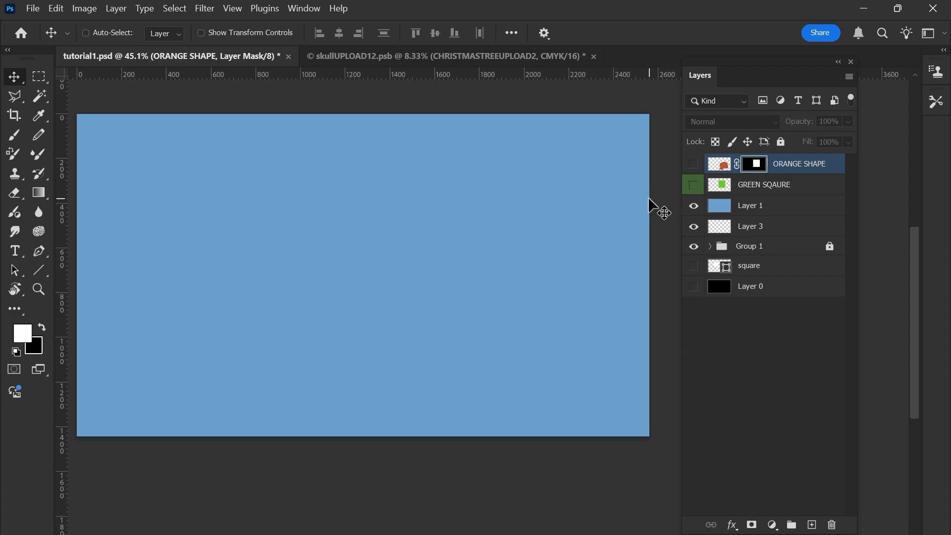
# Make a circular selection about 670 px across near the canvas centre with the Elliptical Marquee, and add a new layer.
pyautogui.press('m')
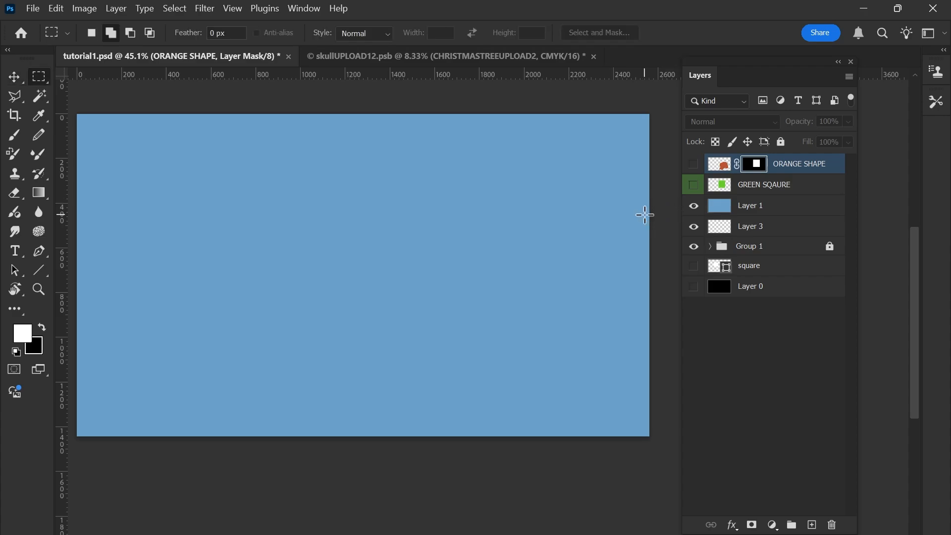
pyautogui.hotkey('shift', 'm')
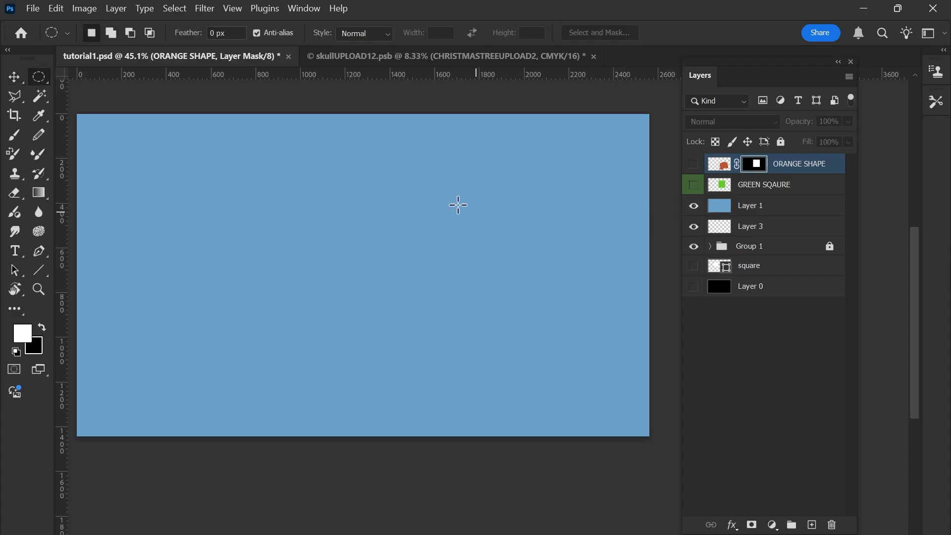
pyautogui.moveTo(357, 214); pyautogui.dragTo(526, 324)
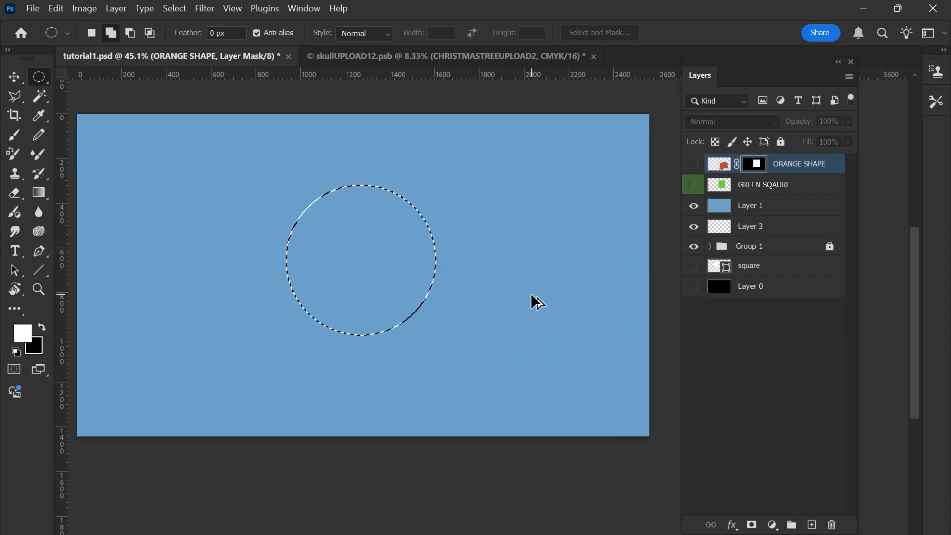
pyautogui.hotkey('ctrl', 'shift', 'alt', 'n')
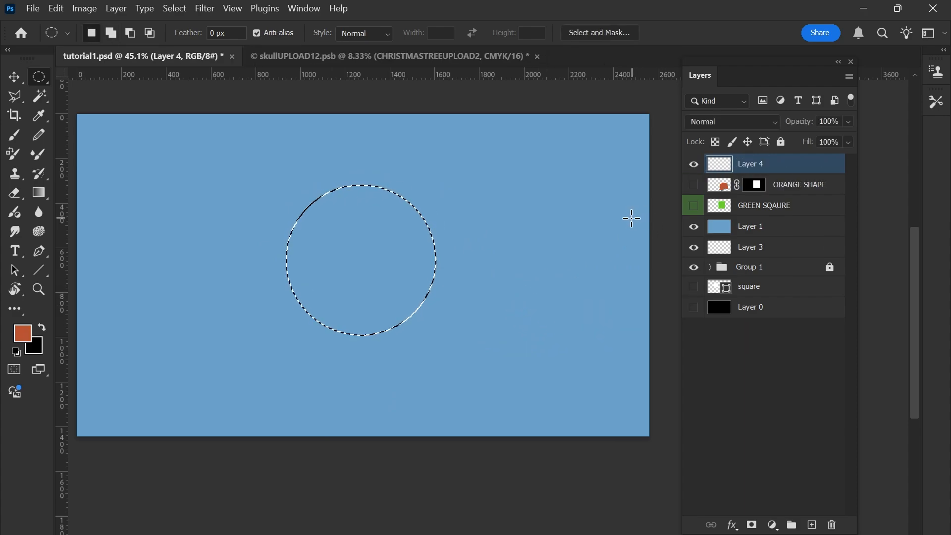
# Pick a magenta foreground colour, fill the circular selection on the new layer with it, and deselect.
pyautogui.press('b')
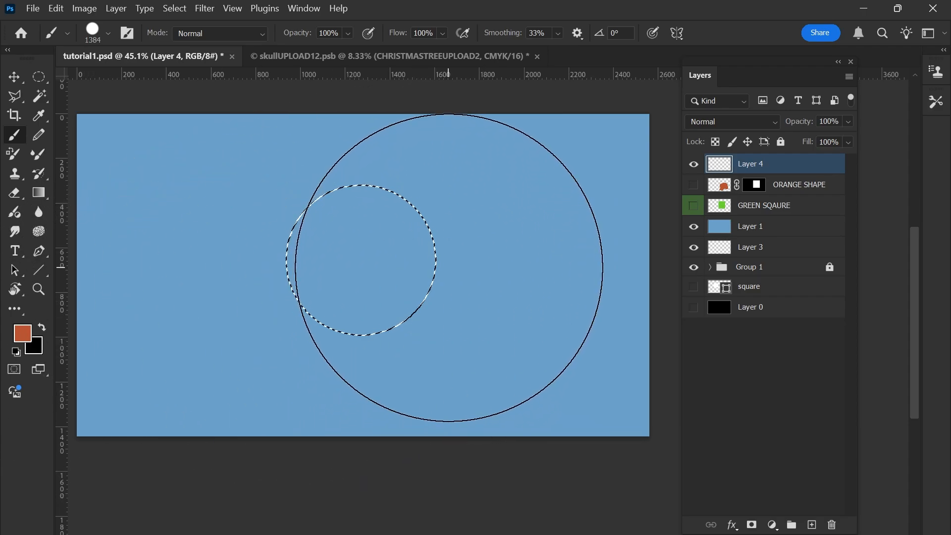
pyautogui.moveTo(460, 263)
pyautogui.mouseDown()
pyautogui.moveTo(261, 300)
pyautogui.moveTo(148, 302)
pyautogui.mouseUp()
pyautogui.moveTo(431, 302)
pyautogui.mouseDown()
pyautogui.moveTo(474, 260)
pyautogui.moveTo(436, 314)
pyautogui.moveTo(388, 278)
pyautogui.moveTo(450, 304)
pyautogui.moveTo(428, 289)
pyautogui.mouseUp()
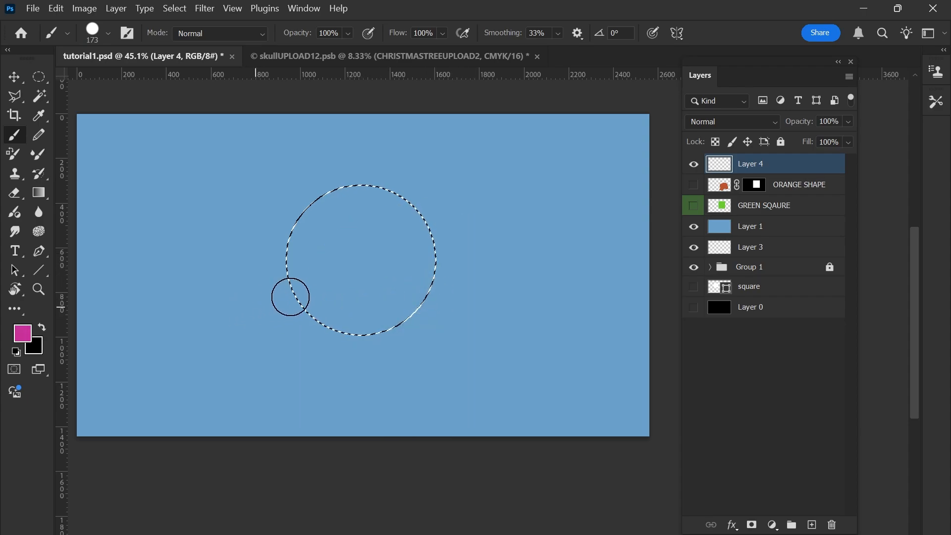
pyautogui.moveTo(353, 288)
pyautogui.mouseDown()
pyautogui.moveTo(410, 282)
pyautogui.moveTo(391, 341)
pyautogui.moveTo(303, 361)
pyautogui.moveTo(291, 278)
pyautogui.moveTo(403, 290)
pyautogui.mouseUp()
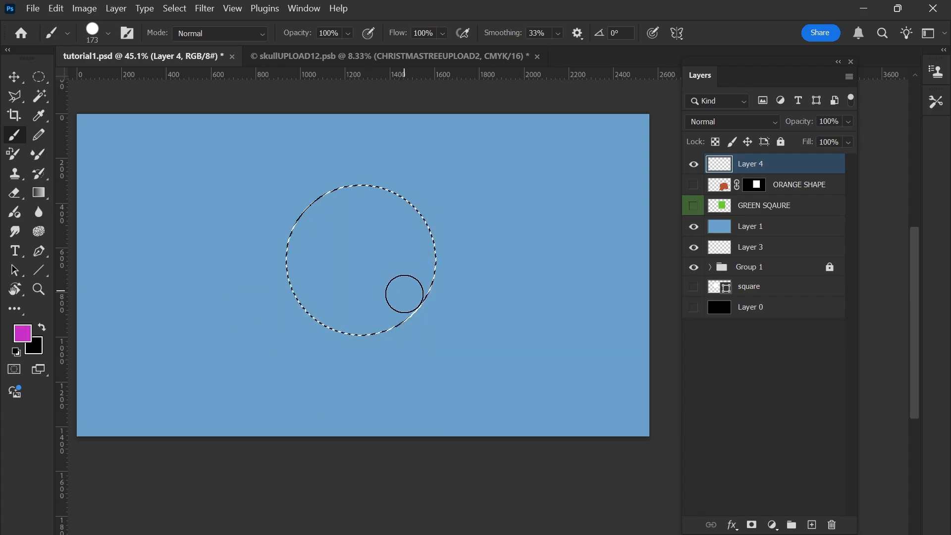
pyautogui.hotkey('alt', 'BackSpace')
pyautogui.hotkey('ctrl', 'd')
# Darken the magenta circle by lowering its Lightness with Hue/Saturation.
pyautogui.scroll(2, 419, 282)
pyautogui.hotkey('ctrl', 'u')
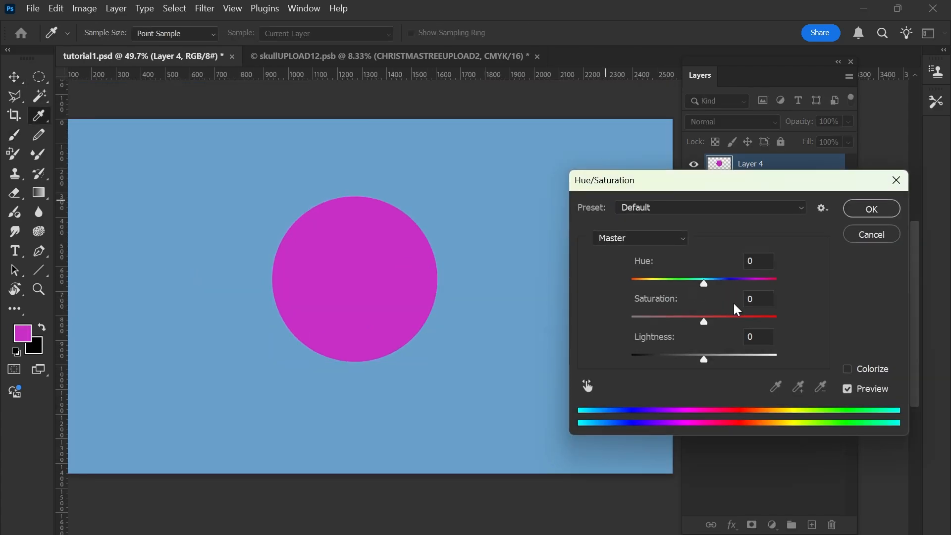
pyautogui.moveTo(703, 360); pyautogui.dragTo(686, 360)
pyautogui.press('Return')
# On a new layer, create a bright green filled rectangle about 780 by 1060 px covering the circle's right half, with nothing left selected.
pyautogui.scroll(-1, 877, 240)
pyautogui.hotkey('ctrl', 'shift', 'alt', 'n')
pyautogui.press('m')
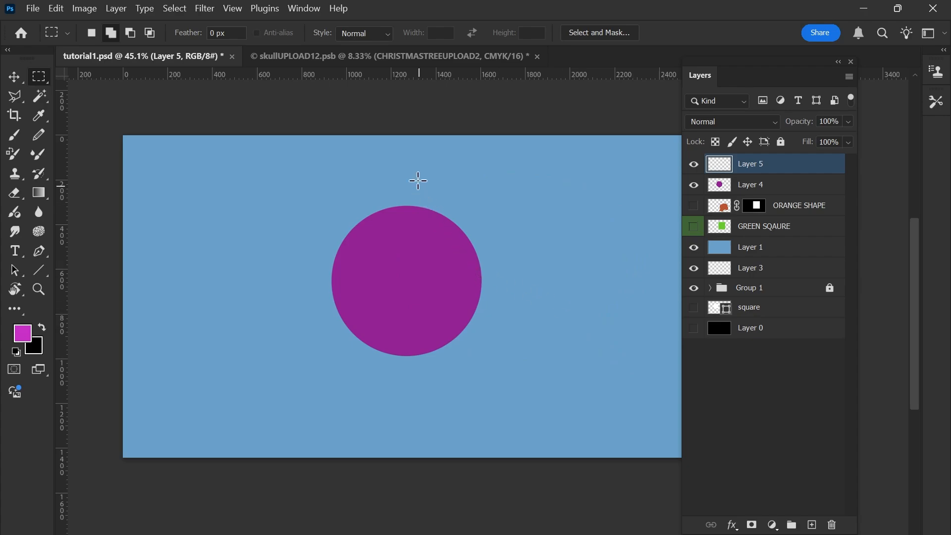
pyautogui.moveTo(408, 171)
pyautogui.mouseDown()
pyautogui.moveTo(586, 367)
pyautogui.moveTo(594, 401)
pyautogui.moveTo(636, 404)
pyautogui.moveTo(584, 408)
pyautogui.mouseUp()
pyautogui.press('b')
pyautogui.moveTo(521, 300)
pyautogui.mouseDown()
pyautogui.moveTo(492, 229)
pyautogui.moveTo(515, 319)
pyautogui.moveTo(556, 393)
pyautogui.moveTo(533, 282)
pyautogui.moveTo(520, 290)
pyautogui.mouseUp()
pyautogui.hotkey('alt', 'BackSpace')
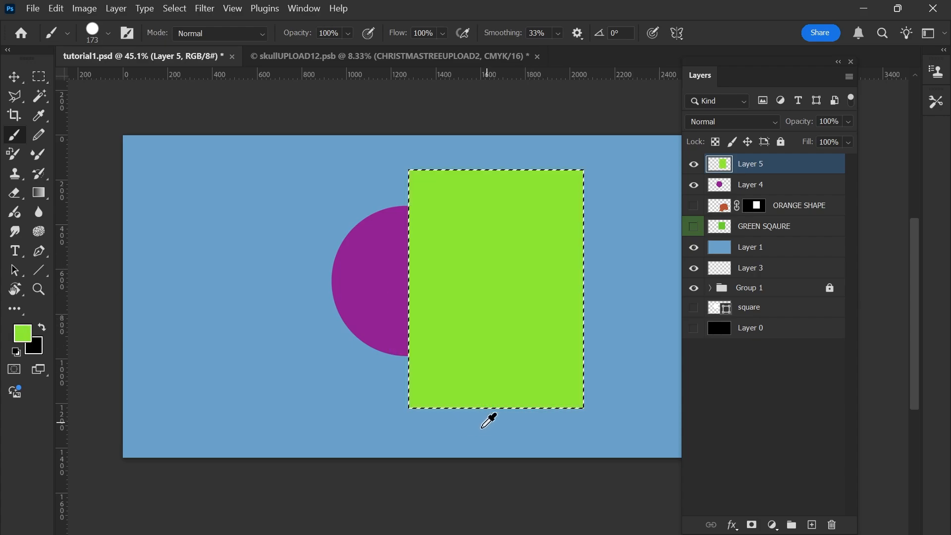
pyautogui.hotkey('ctrl', 'd')
# Rename the green rectangle's layer as RECTANGLE.
pyautogui.press('v')
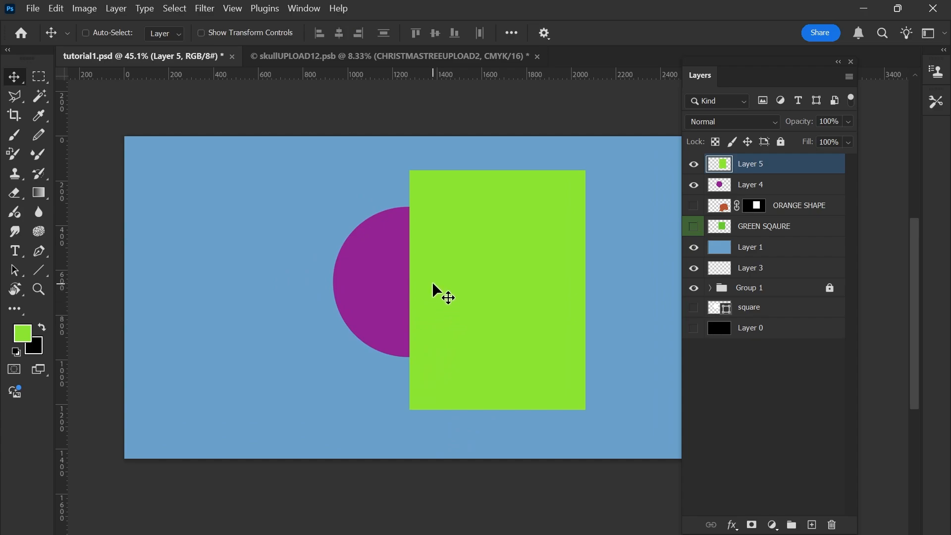
pyautogui.keyDown('ctrl'); pyautogui.click(394, 264); pyautogui.keyUp('ctrl')
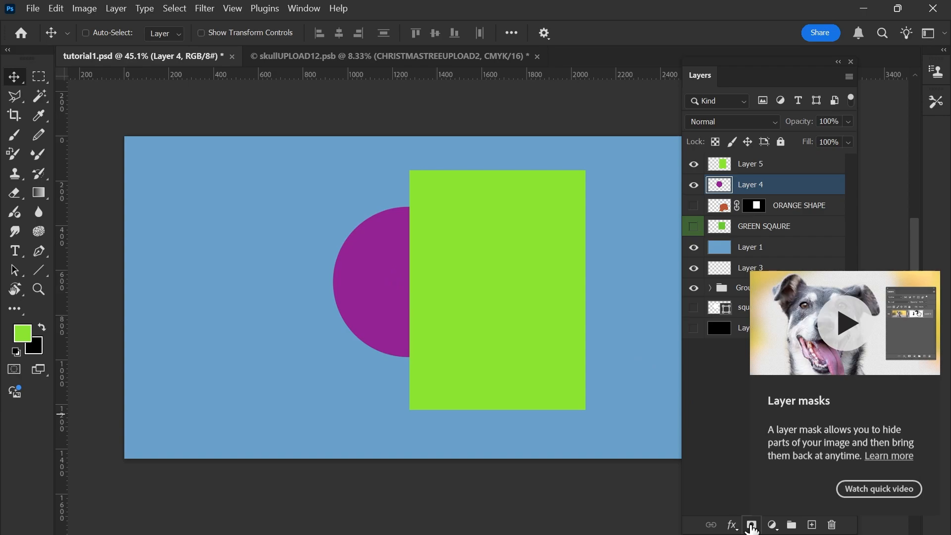
pyautogui.click(766, 169)
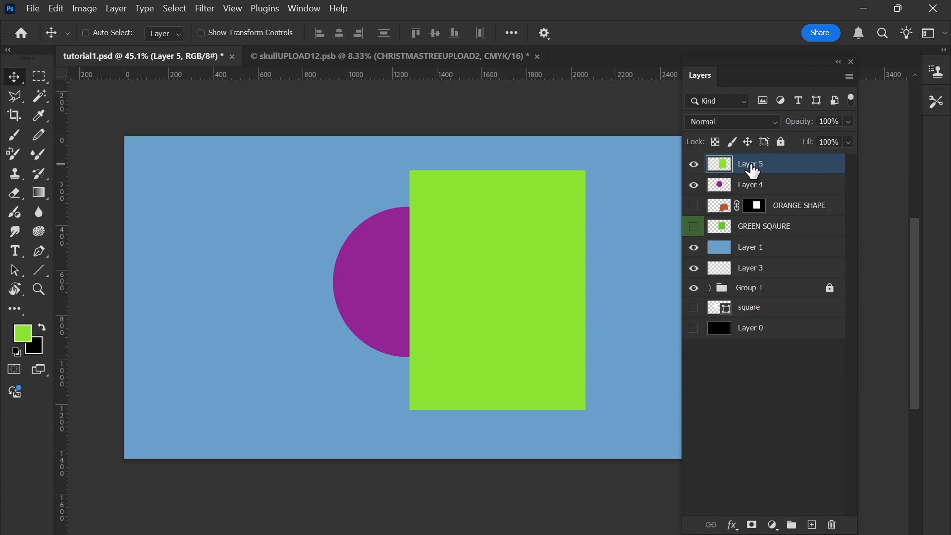
pyautogui.doubleClick(759, 165)
pyautogui.moveTo(752, 165); pyautogui.dragTo(733, 171)
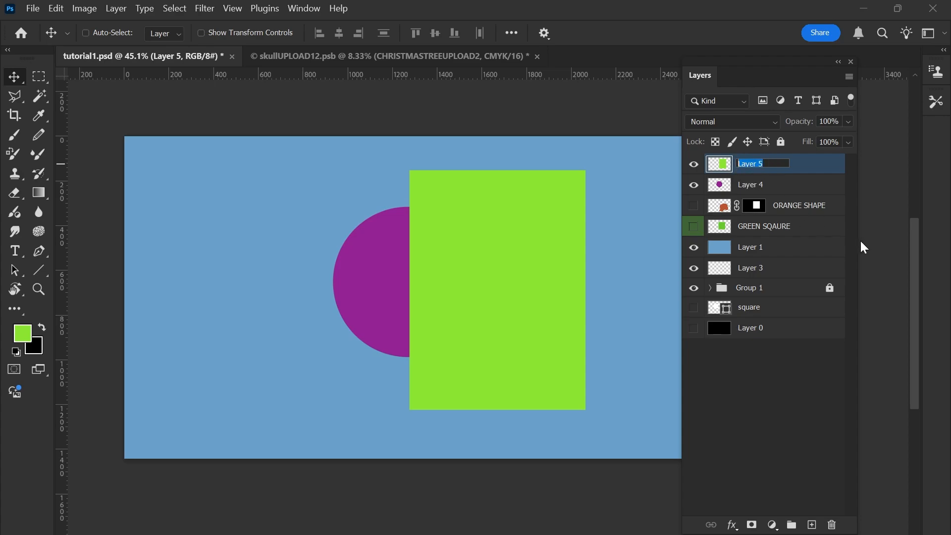
pyautogui.write('RECTANGLE')
pyautogui.press('Return')
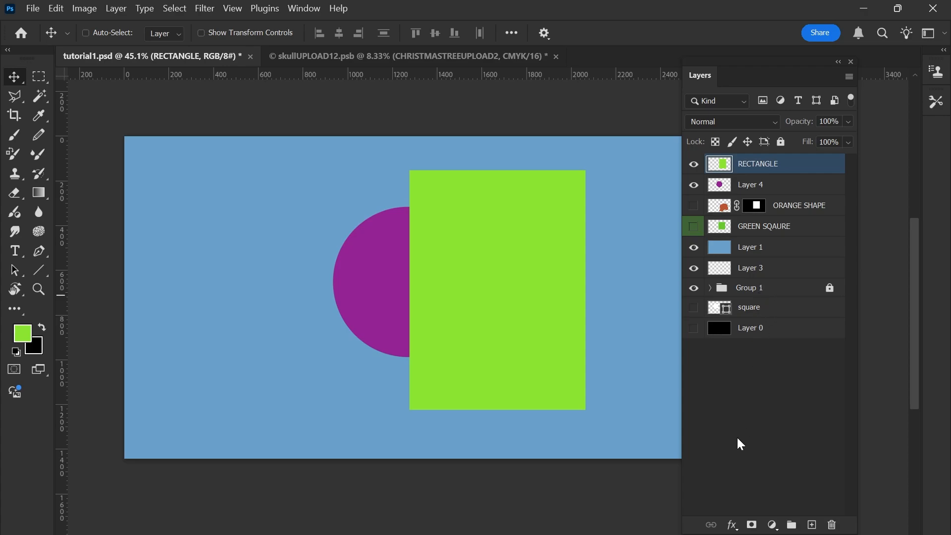
# Add a black layer mask to the RECTANGLE layer and toggle it off and on, leaving it enabled.
pyautogui.keyDown('alt'); pyautogui.click(752, 524); pyautogui.keyUp('alt')
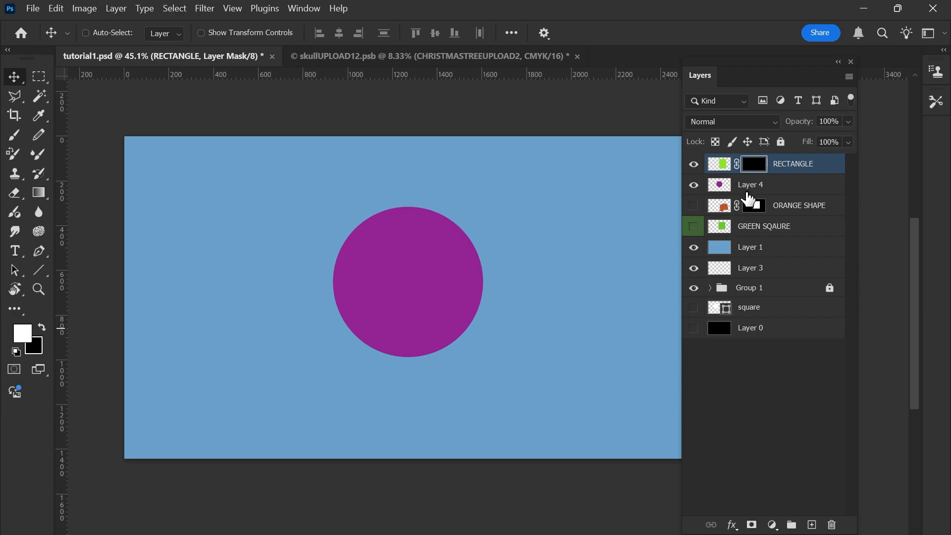
pyautogui.keyDown('shift'); pyautogui.click(763, 173); pyautogui.keyUp('shift')
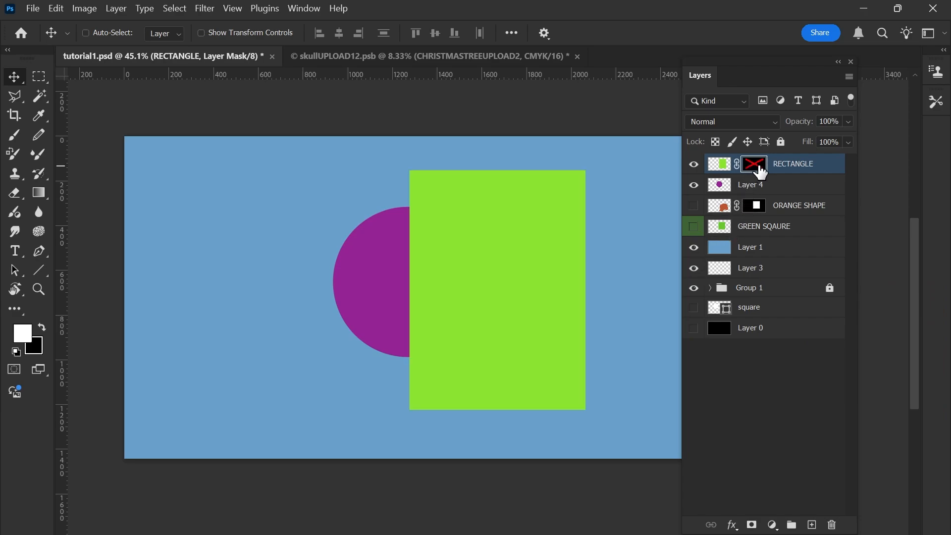
pyautogui.keyDown('shift'); pyautogui.click(762, 172); pyautogui.keyUp('shift')
pyautogui.keyDown('shift'); pyautogui.click(761, 171); pyautogui.keyUp('shift')
pyautogui.keyDown('shift'); pyautogui.click(761, 171); pyautogui.keyUp('shift')
pyautogui.keyDown('shift'); pyautogui.click(761, 171); pyautogui.keyUp('shift')
pyautogui.keyDown('shift'); pyautogui.click(761, 171); pyautogui.keyUp('shift')
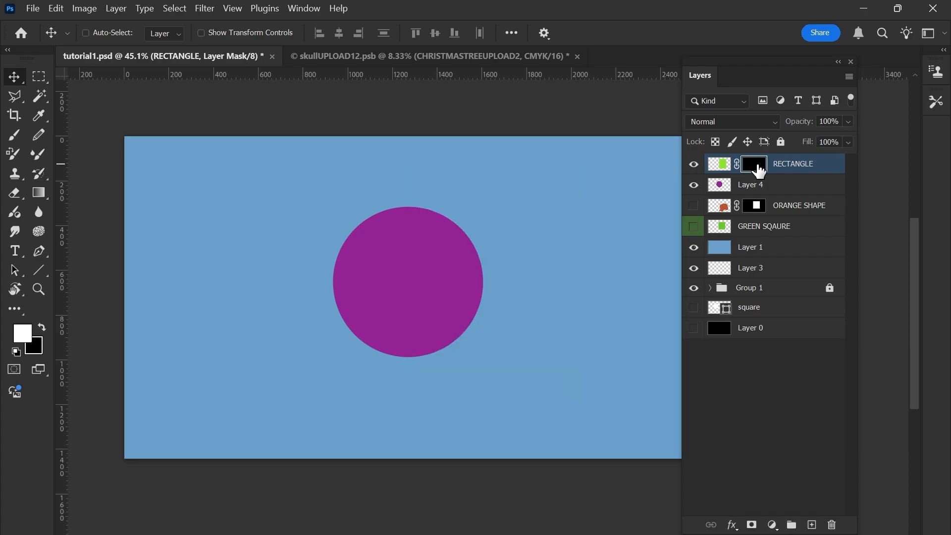
# Rename the purple circle's layer as CIRCLE.
pyautogui.doubleClick(751, 184)
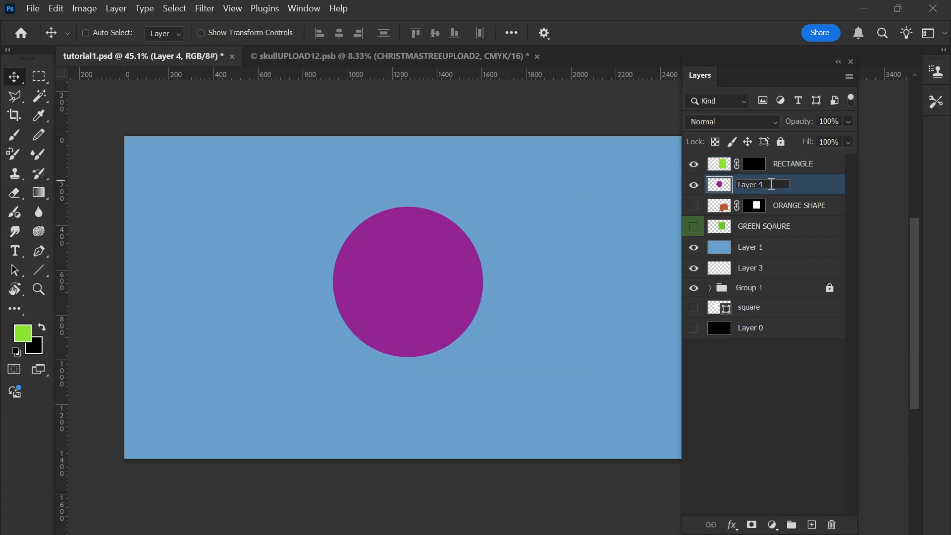
pyautogui.write('CIRCLE')
pyautogui.press('Return')
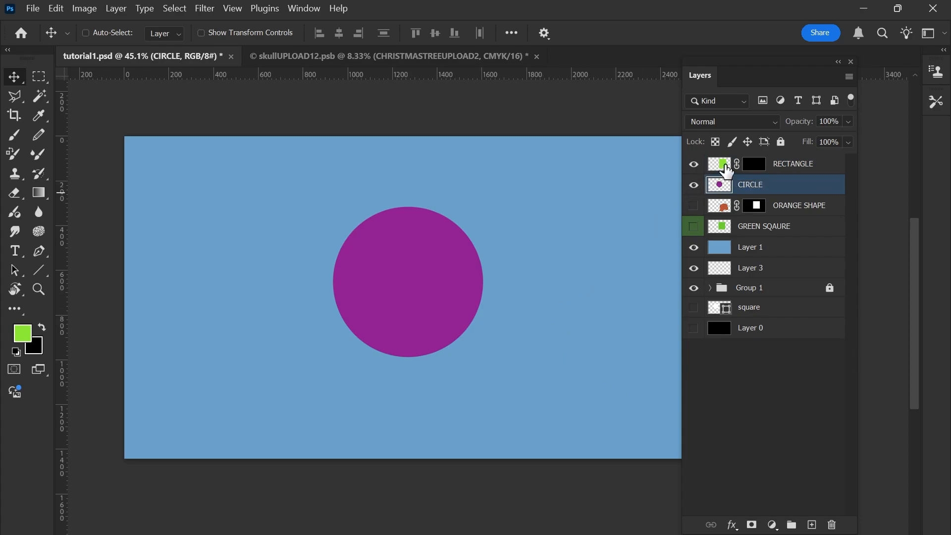
# Load the CIRCLE layer's outline as a selection, fill that area of the RECTANGLE layer's mask with white, and deselect.
pyautogui.press('ctrl')
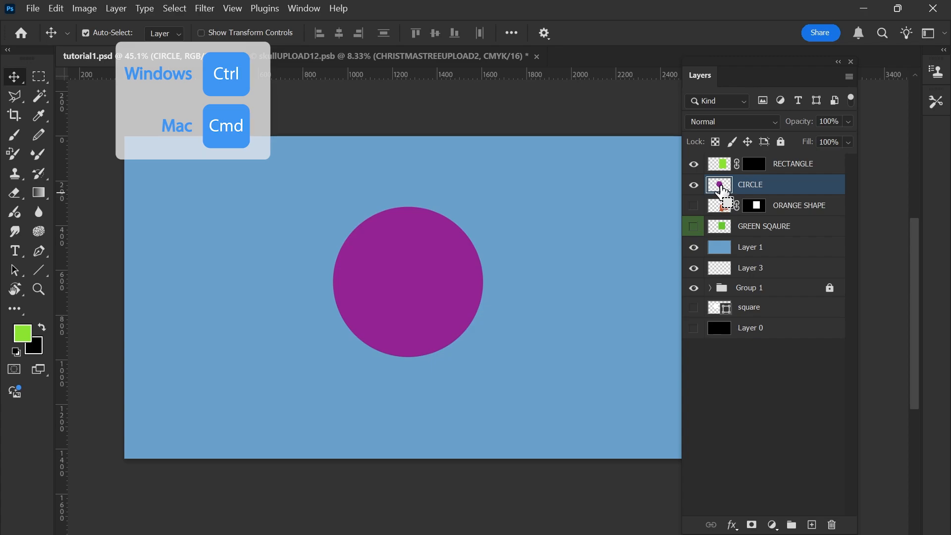
pyautogui.keyDown('ctrl'); pyautogui.click(722, 187); pyautogui.keyUp('ctrl')
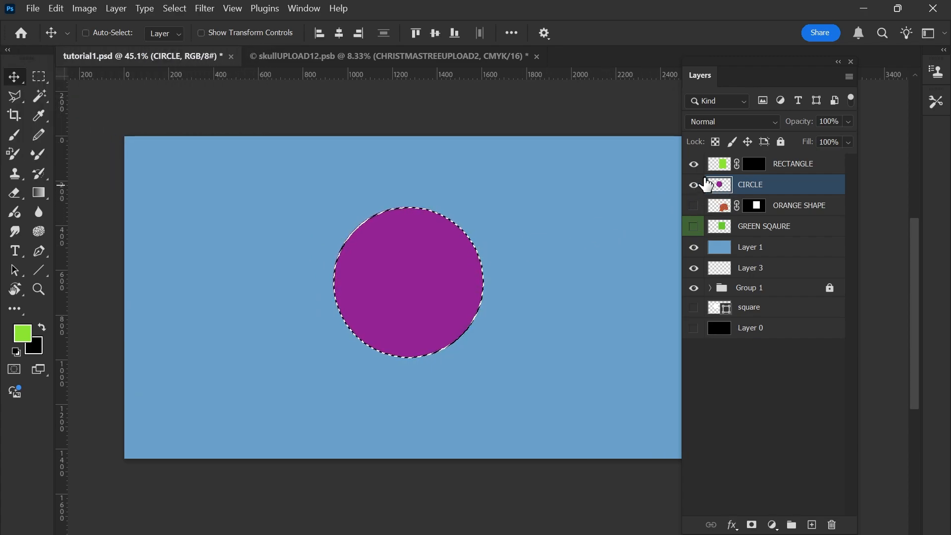
pyautogui.click(758, 167)
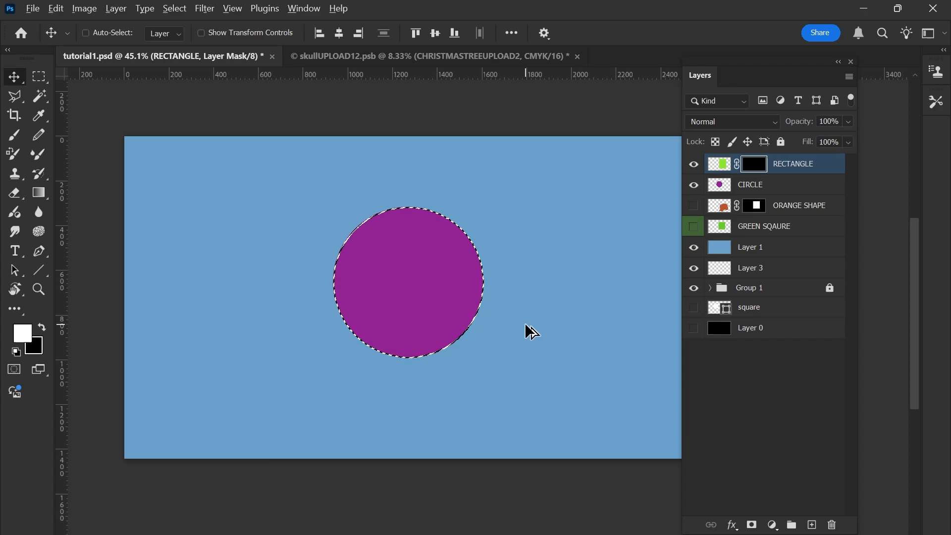
pyautogui.hotkey('alt', 'BackSpace')
pyautogui.hotkey('ctrl', 'd')
pyautogui.scroll(-1, 476, 268)
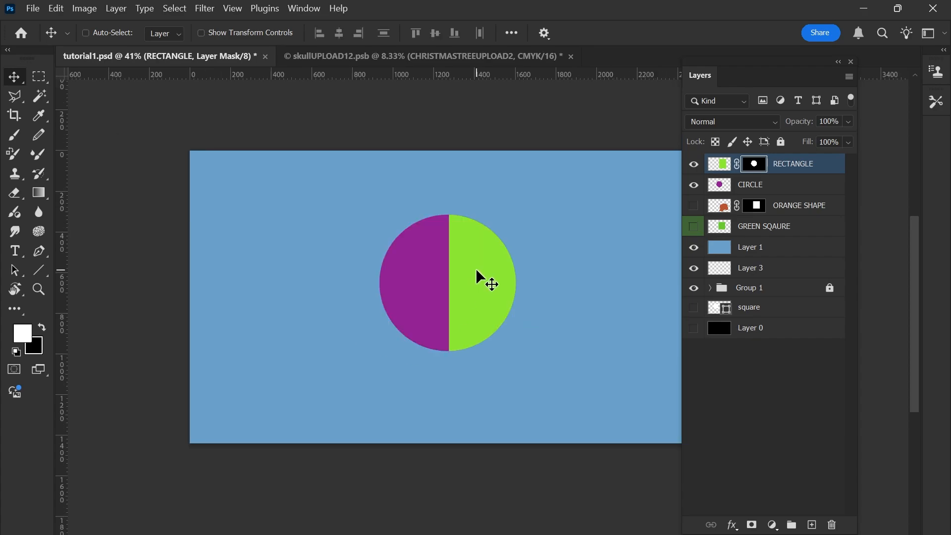
pyautogui.scroll(-1, 476, 270)
pyautogui.scroll(1, 479, 269)
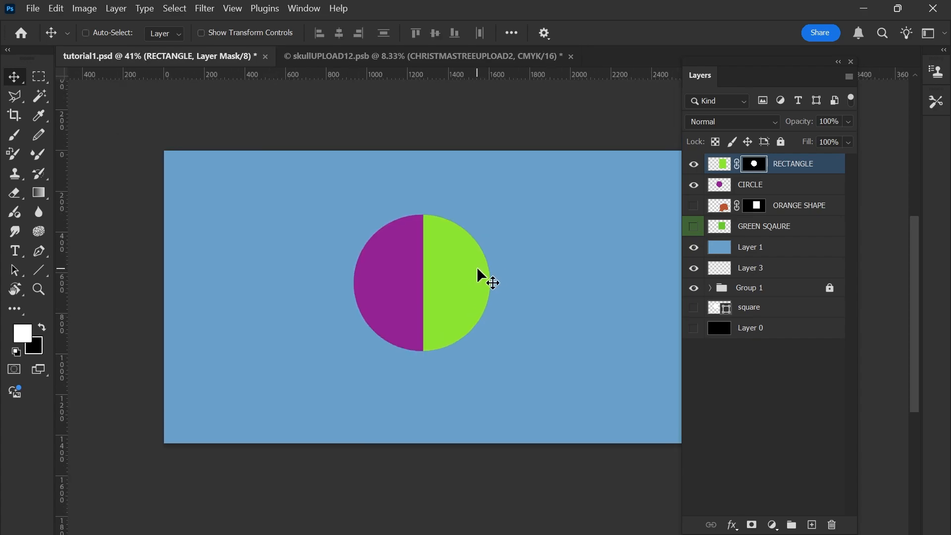
# Toggle the RECTANGLE layer mask off and on to compare the full and masked rectangle, leaving it enabled.
pyautogui.keyDown('shift'); pyautogui.click(758, 171); pyautogui.keyUp('shift')
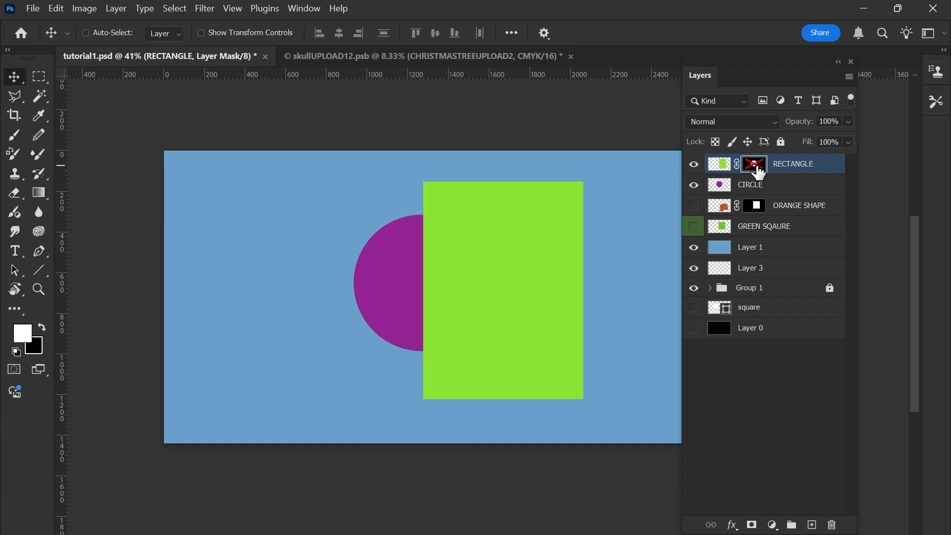
pyautogui.keyDown('shift'); pyautogui.click(758, 171); pyautogui.keyUp('shift')
pyautogui.keyDown('shift'); pyautogui.click(758, 171); pyautogui.keyUp('shift')
pyautogui.keyDown('shift'); pyautogui.click(758, 171); pyautogui.keyUp('shift')
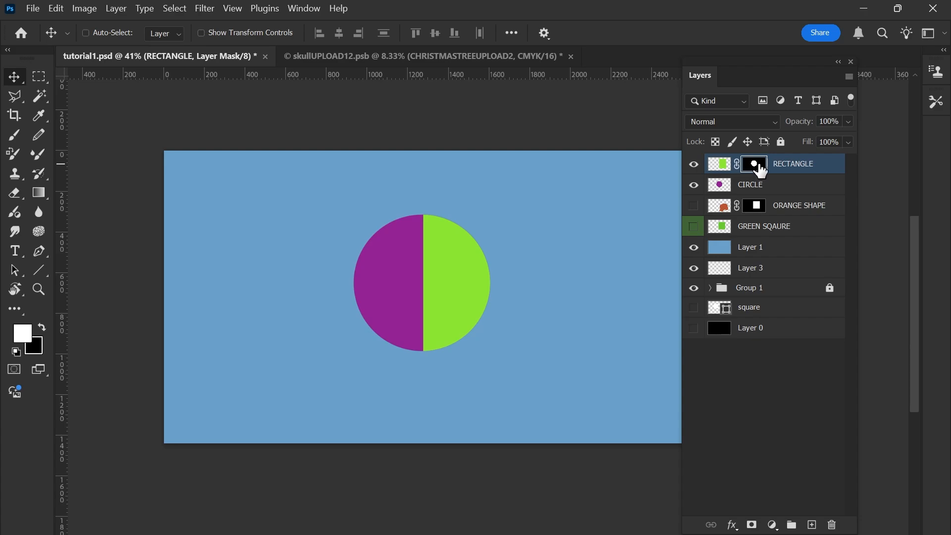
# Display the RECTANGLE layer's mask on its own on the canvas to inspect its black and white areas.
pyautogui.hotkey('ctrl', '2')
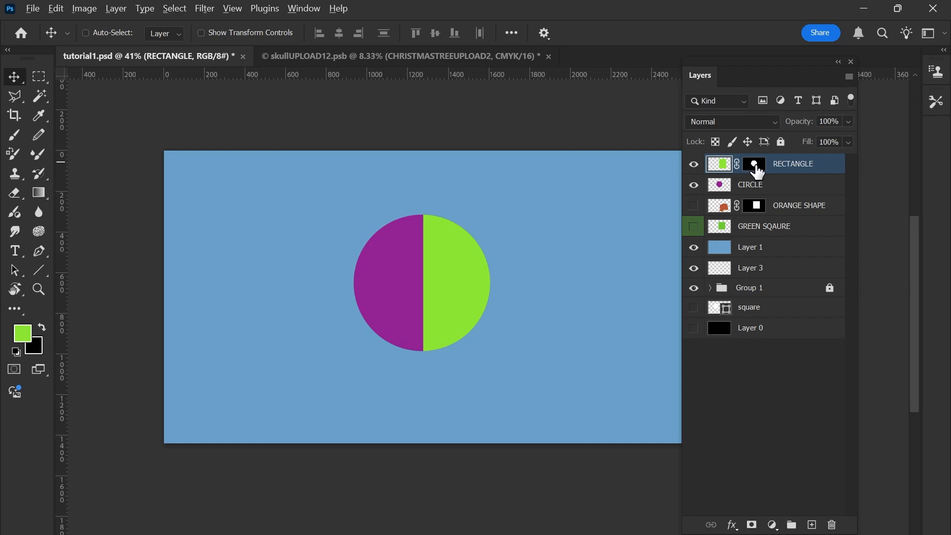
pyautogui.click(754, 164)
pyautogui.keyDown('alt'); pyautogui.click(754, 164); pyautogui.keyUp('alt')
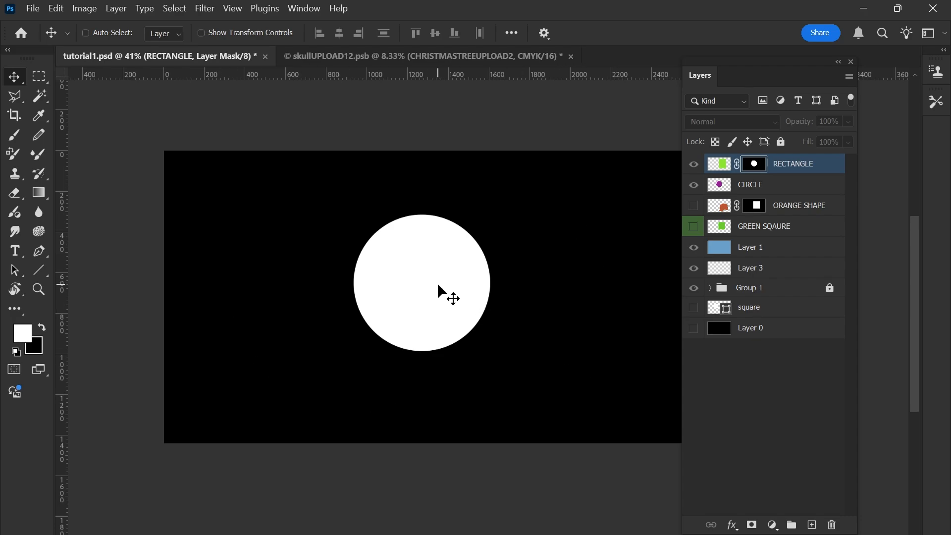
# Return to the normal canvas view and switch between the RECTANGLE layer's mask and image, leaving the image active.
pyautogui.keyDown('alt'); pyautogui.click(761, 169); pyautogui.keyUp('alt')
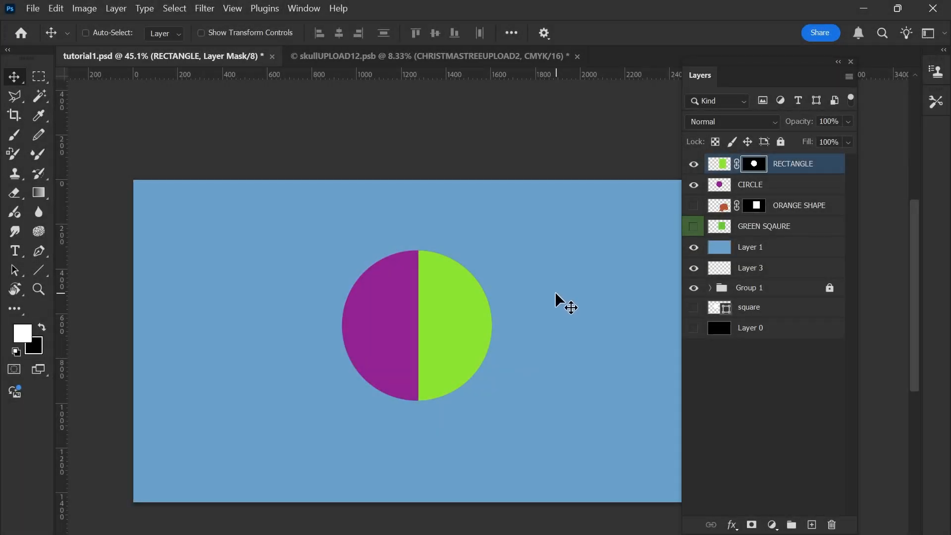
pyautogui.click(721, 171)
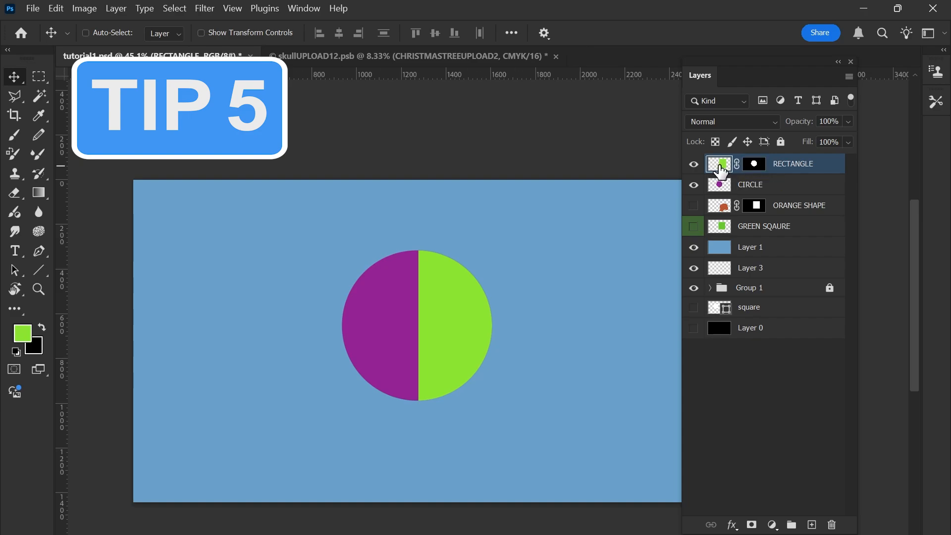
pyautogui.click(758, 170)
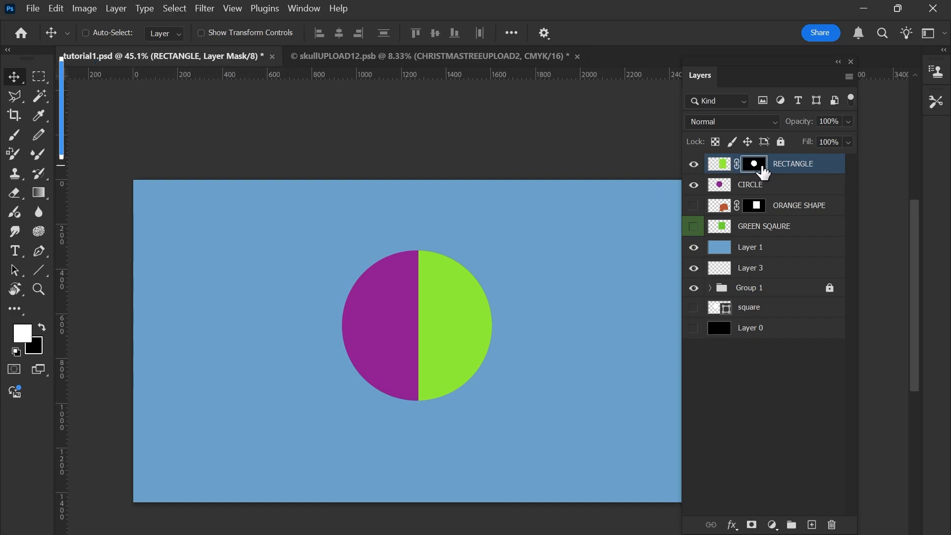
pyautogui.click(721, 166)
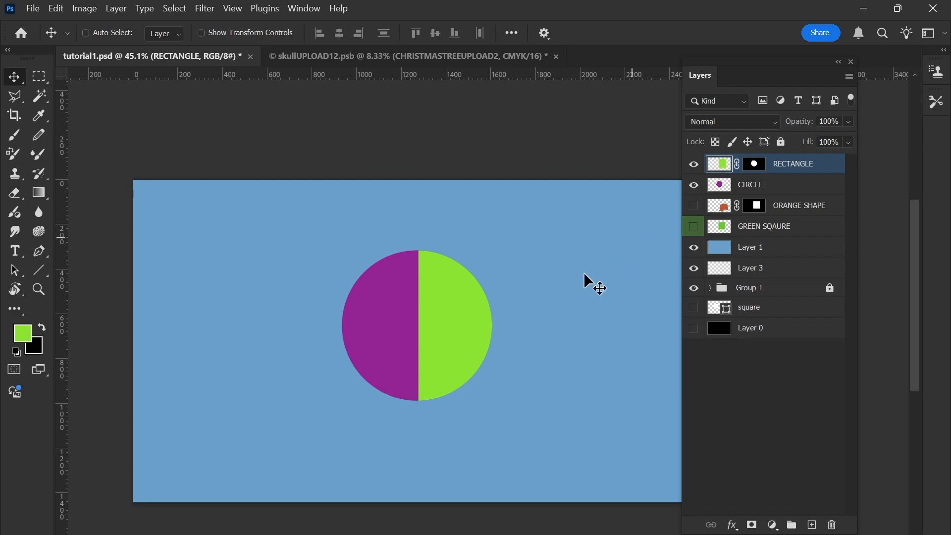
# Move the RECTANGLE layer with its linked mask toward the canvas's upper-left area, view the mask alone, and undo the move.
pyautogui.moveTo(455, 350); pyautogui.dragTo(298, 316)
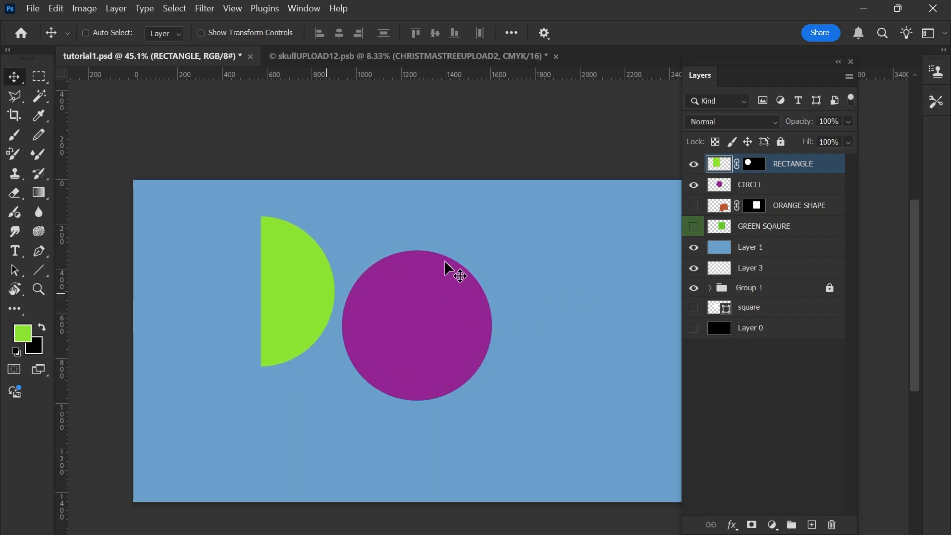
pyautogui.click(756, 168)
pyautogui.keyDown('alt'); pyautogui.click(755, 169); pyautogui.keyUp('alt')
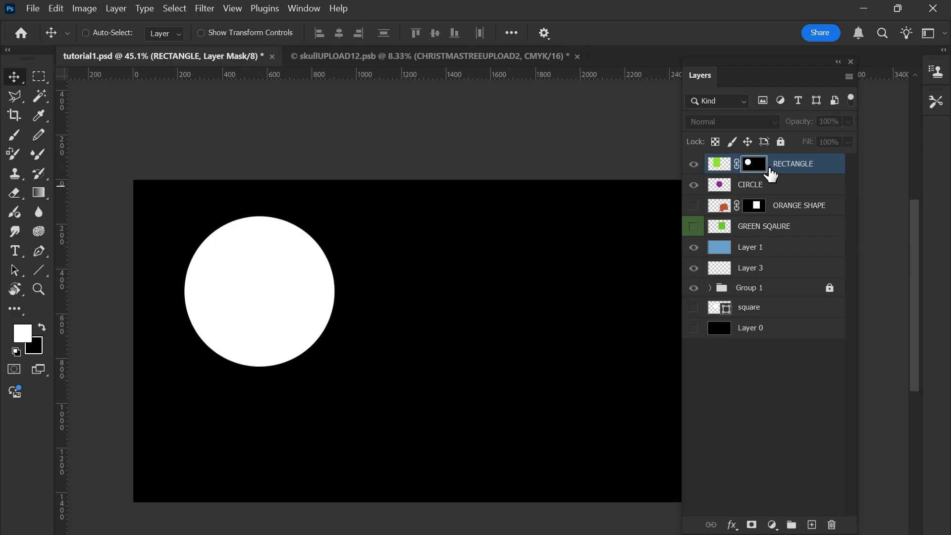
pyautogui.keyDown('alt'); pyautogui.click(754, 171); pyautogui.keyUp('alt')
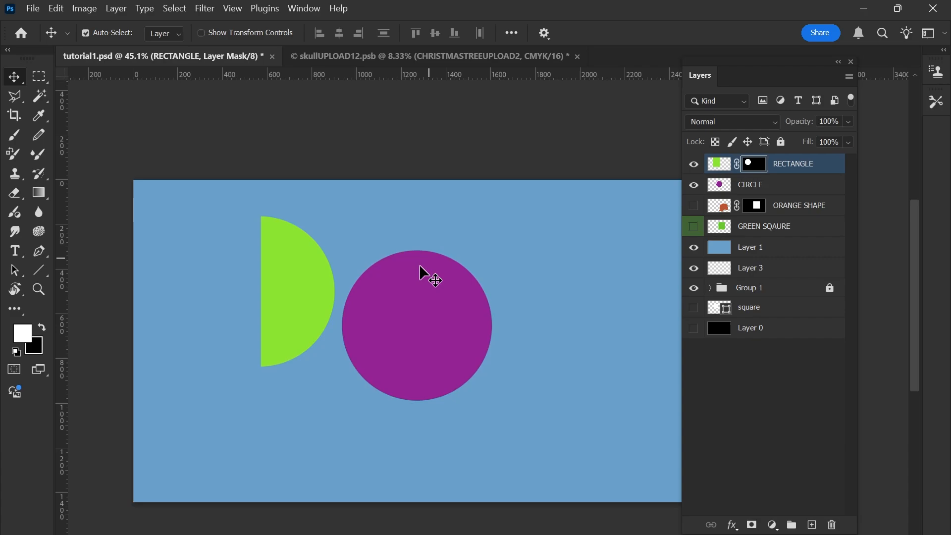
pyautogui.hotkey('ctrl', 'z')
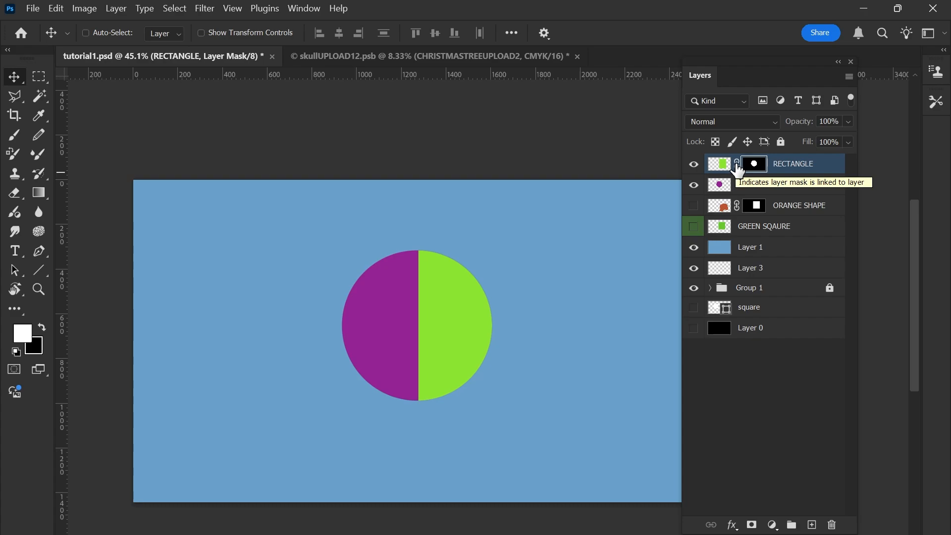
# Unlink the mask from the RECTANGLE layer and move only the green rectangle down and left within the circular mask.
pyautogui.click(737, 165)
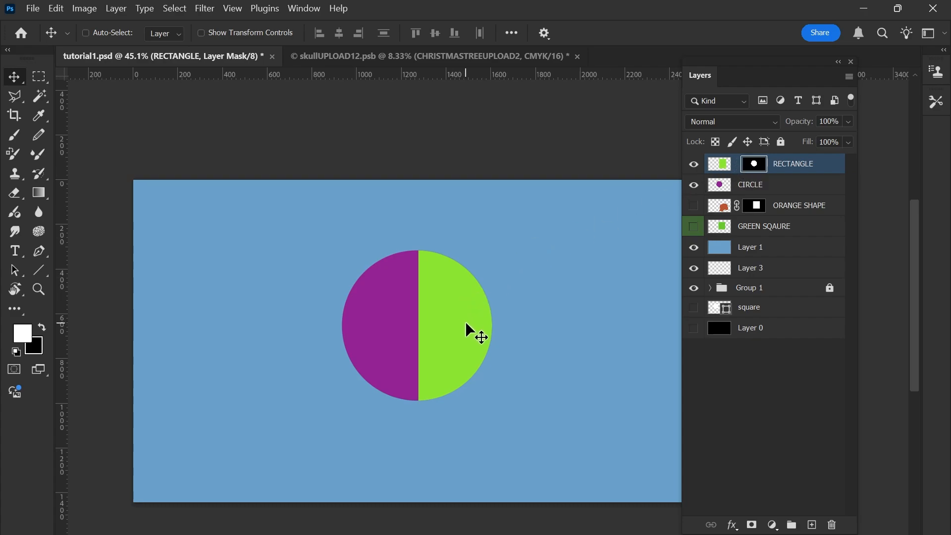
pyautogui.click(720, 168)
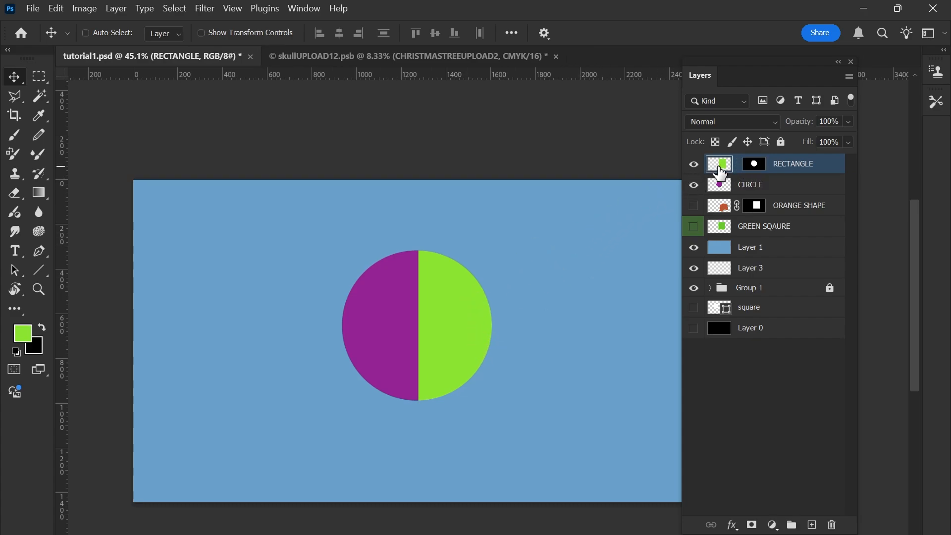
pyautogui.moveTo(469, 318); pyautogui.dragTo(408, 410)
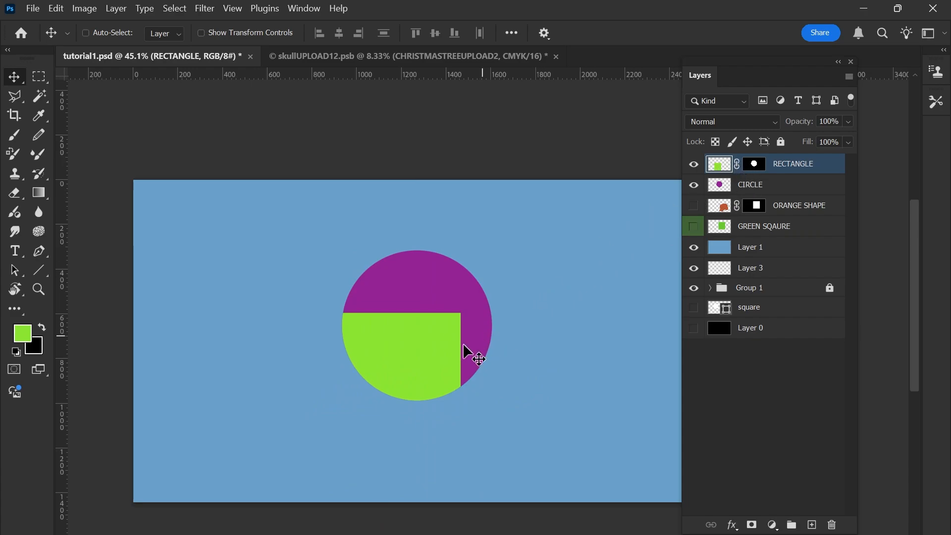
# Shift the green shape and its linked mask left of the purple circle, inspect the mask, and undo the shift.
pyautogui.moveTo(468, 353); pyautogui.dragTo(281, 350)
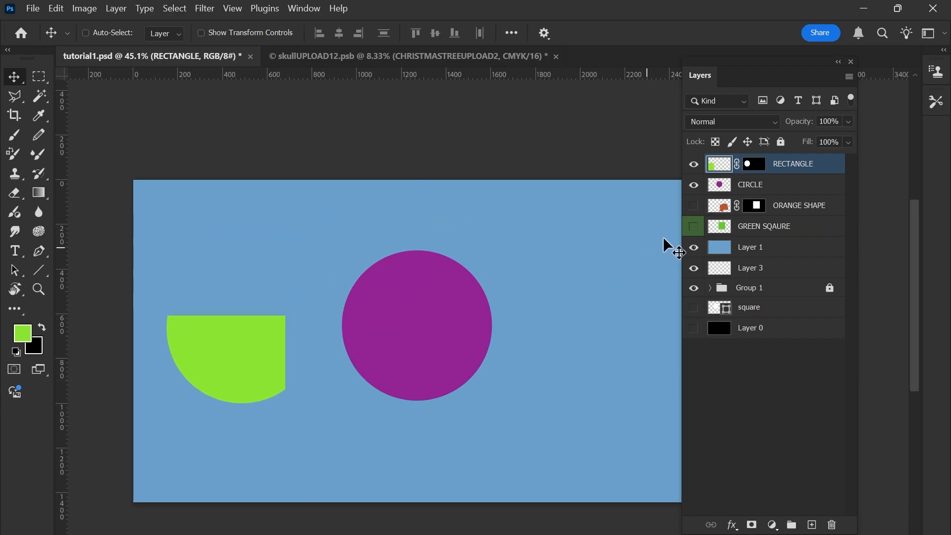
pyautogui.keyDown('alt'); pyautogui.click(755, 166); pyautogui.keyUp('alt')
pyautogui.keyDown('alt'); pyautogui.click(755, 166); pyautogui.keyUp('alt')
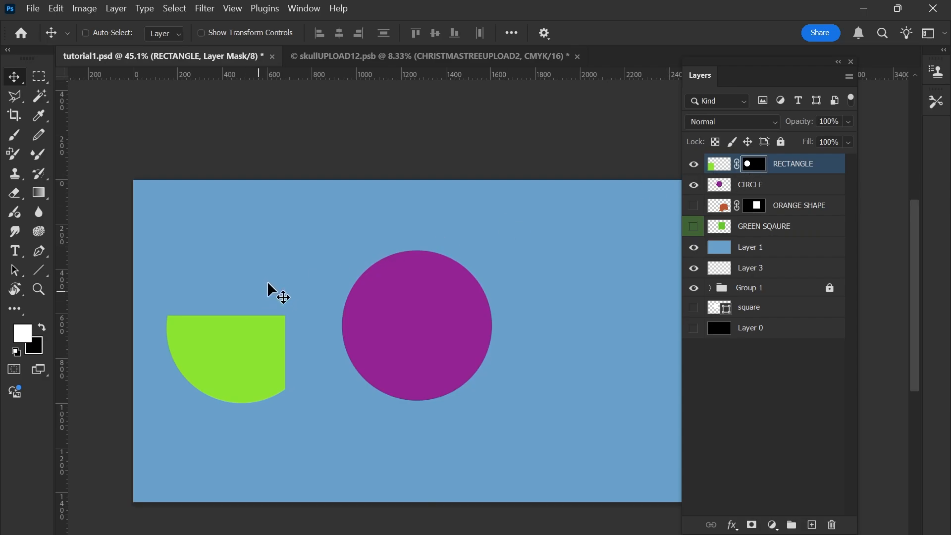
pyautogui.hotkey('ctrl', 'z')
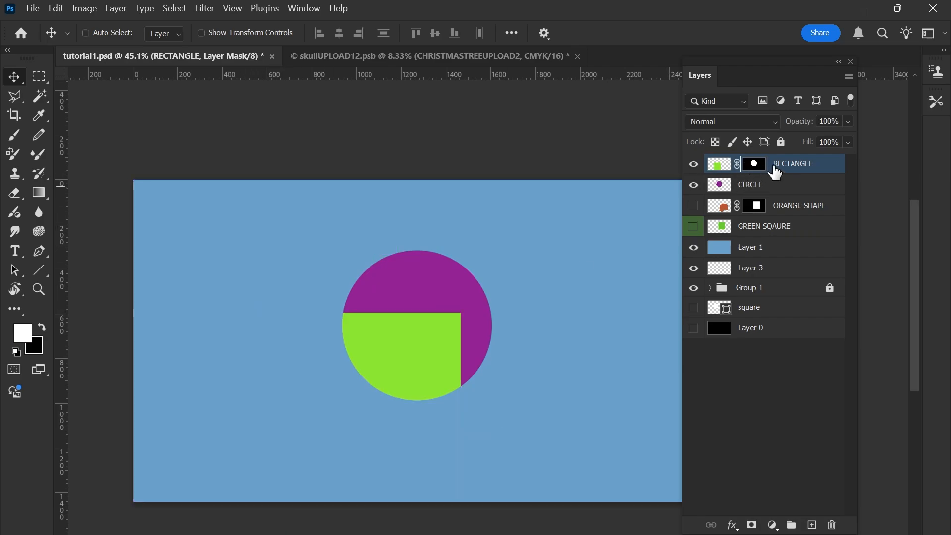
# Unlink the RECTANGLE layer's mask again and move only the mask down and left, leaving the green rectangle in place.
pyautogui.click(739, 165)
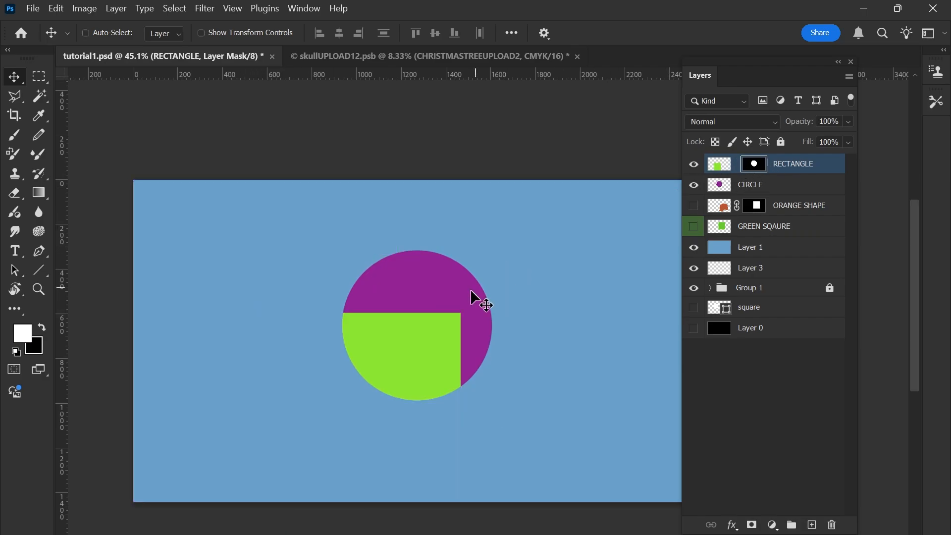
pyautogui.moveTo(478, 301); pyautogui.dragTo(374, 353)
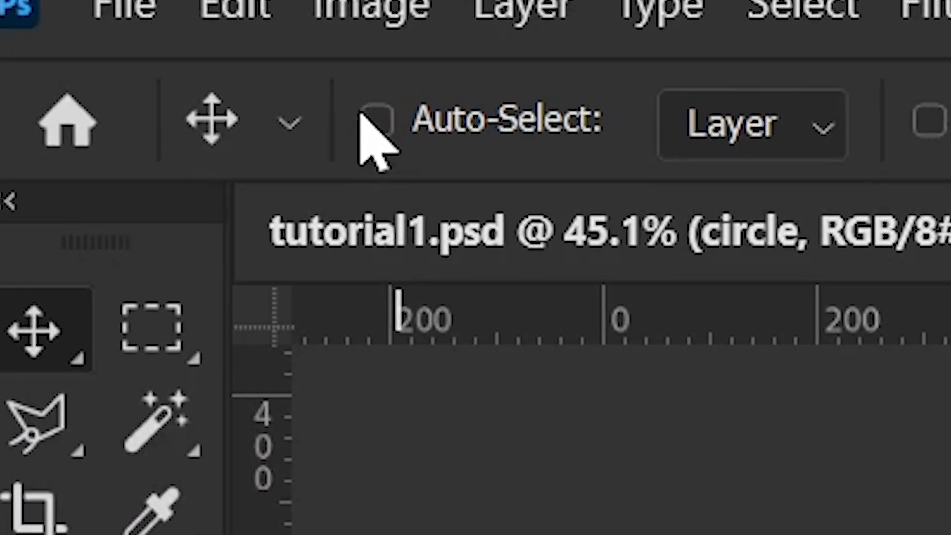
# Turn on Auto-Select for the Move tool and slightly reposition the pentagon, triangle and circle directly on the canvas.
pyautogui.click(380, 123)
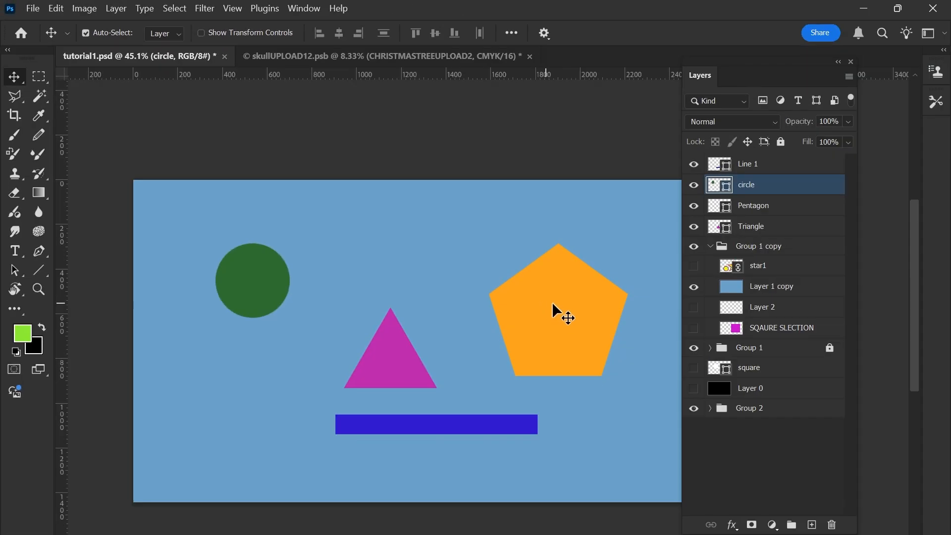
pyautogui.moveTo(551, 301); pyautogui.dragTo(545, 291)
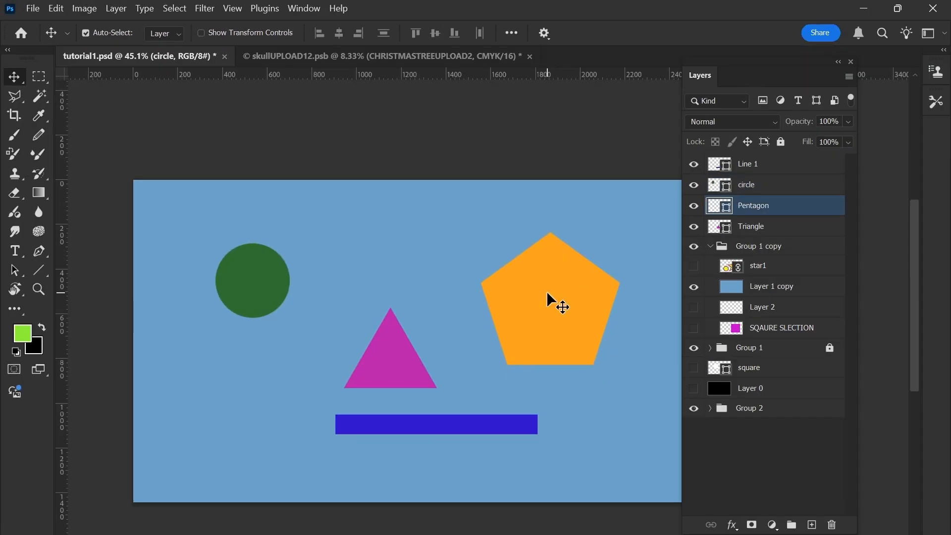
pyautogui.moveTo(391, 352); pyautogui.dragTo(382, 358)
pyautogui.moveTo(270, 289)
pyautogui.mouseDown()
pyautogui.moveTo(229, 341)
pyautogui.moveTo(283, 298)
pyautogui.mouseUp()
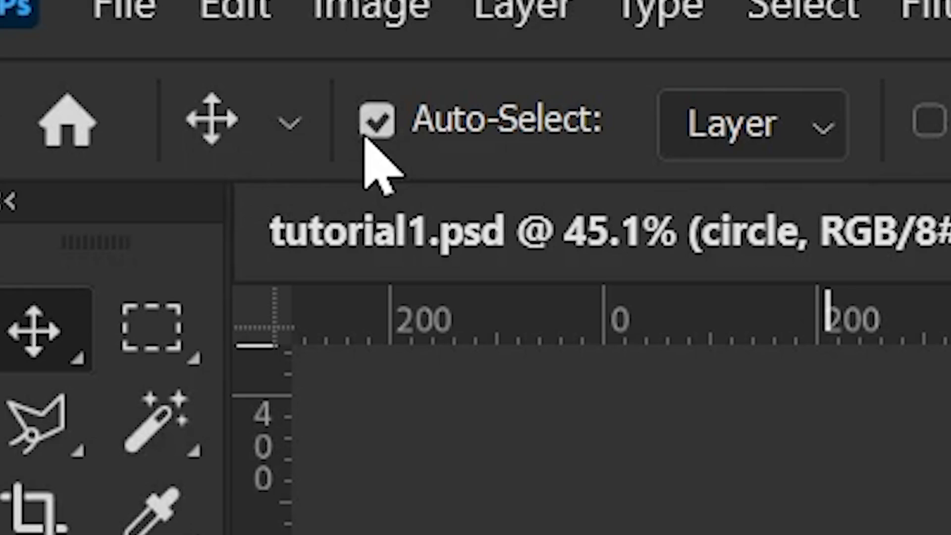
# Turn off Auto-Select and move the active circle layer around, placing the circle in the canvas's upper-left area.
pyautogui.click(391, 124)
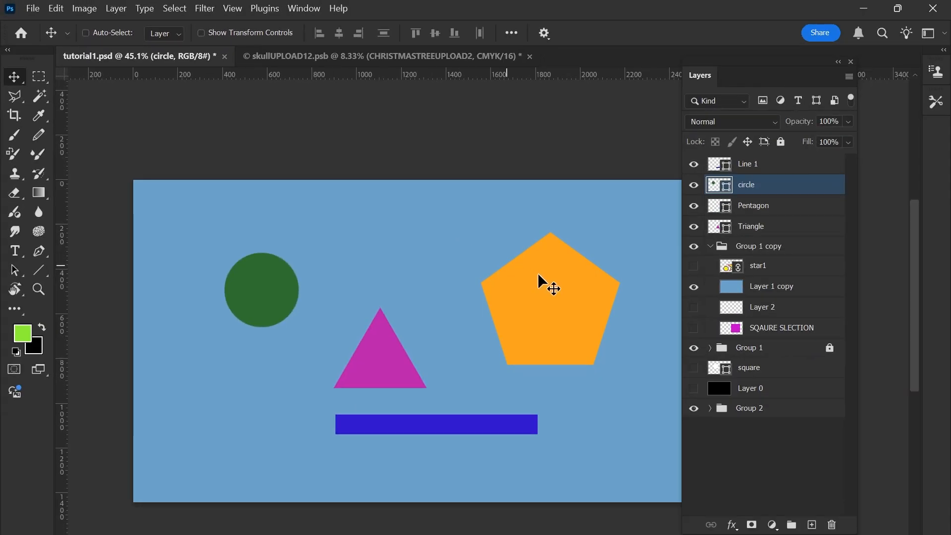
pyautogui.moveTo(537, 273); pyautogui.dragTo(355, 310)
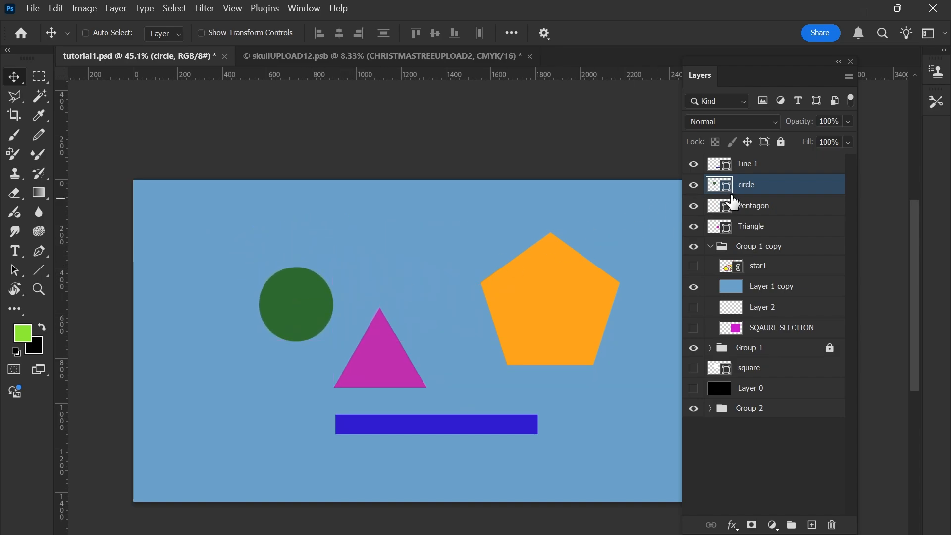
pyautogui.moveTo(294, 318); pyautogui.dragTo(247, 276)
pyautogui.moveTo(530, 325); pyautogui.dragTo(528, 279)
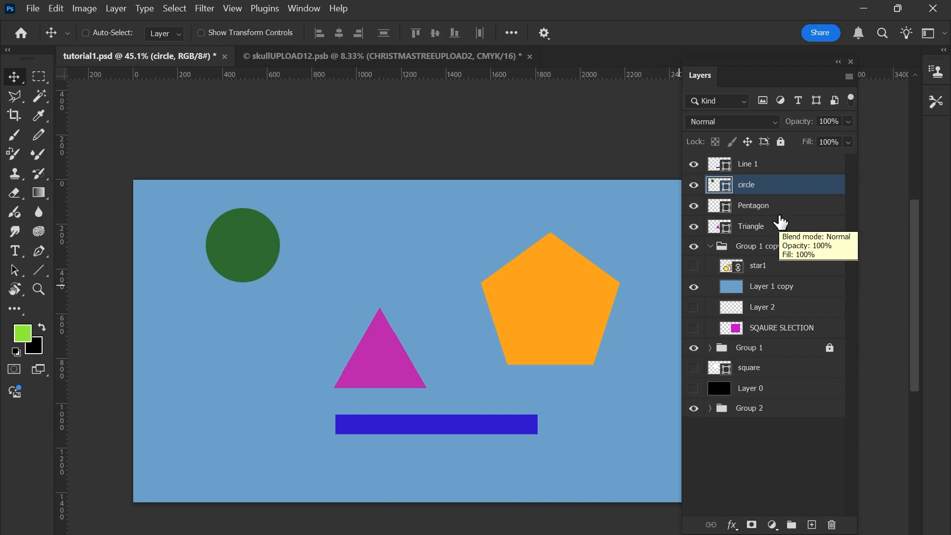
# Select the Pentagon layer, toggle its visibility off and on to identify it, and lock its position.
pyautogui.click(762, 212)
pyautogui.click(694, 208)
pyautogui.click(693, 207)
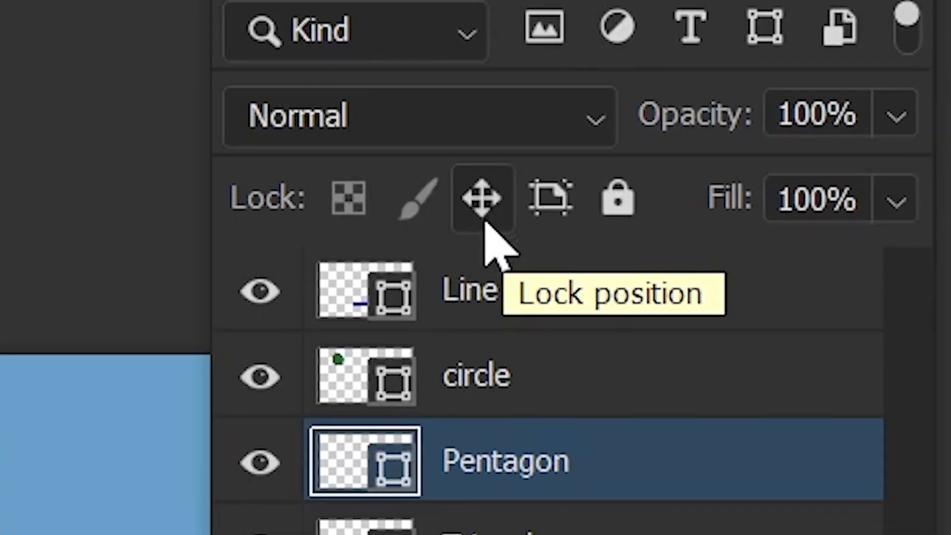
pyautogui.click(488, 218)
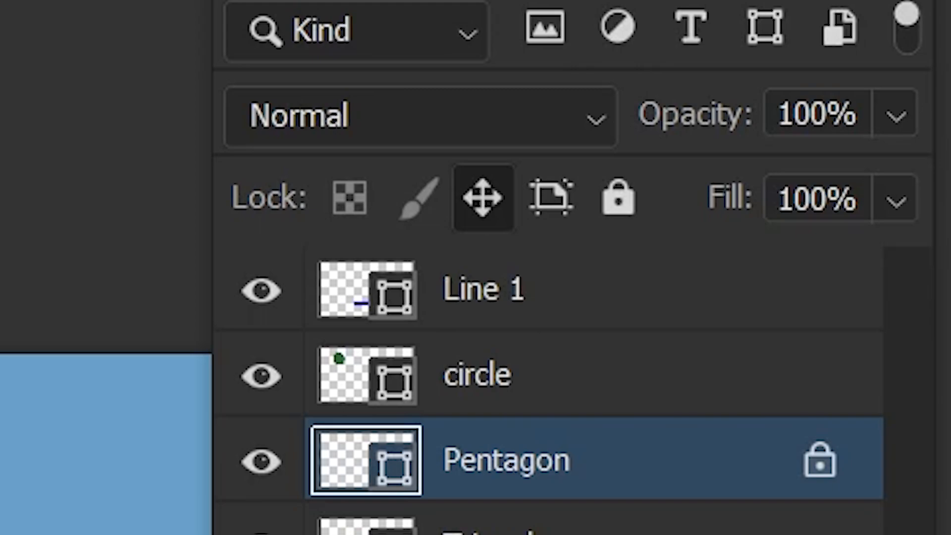
# Try to move the position-locked pentagon on the canvas, first with Auto-Select off and then with it on.
pyautogui.click(210, 509)
pyautogui.click(510, 233)
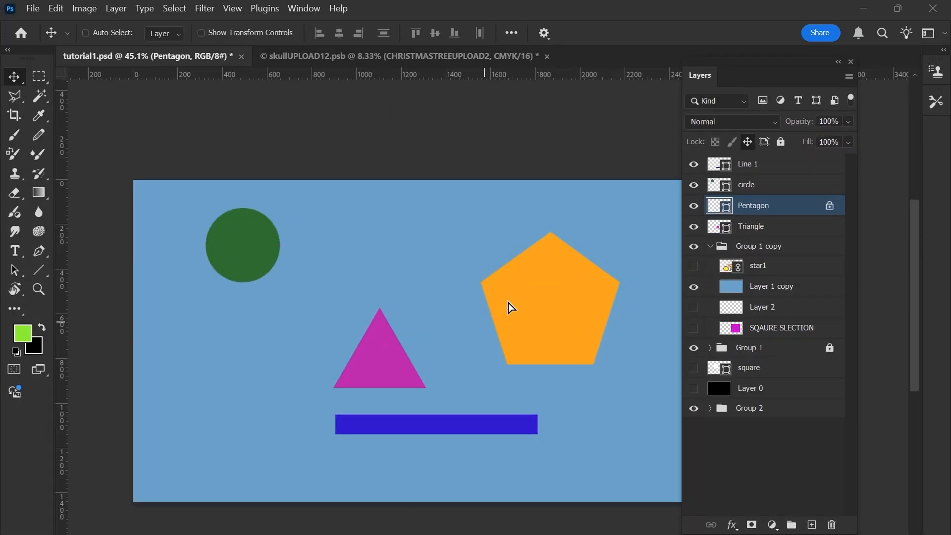
pyautogui.click(507, 308)
pyautogui.click(511, 233)
pyautogui.moveTo(510, 294); pyautogui.dragTo(428, 312)
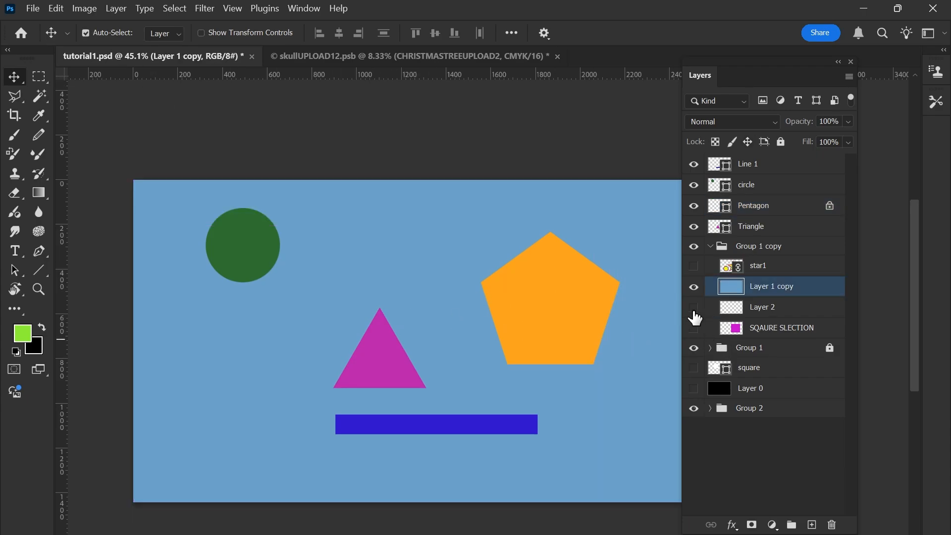
pyautogui.moveTo(585, 299)
pyautogui.mouseDown()
pyautogui.moveTo(492, 348)
pyautogui.moveTo(516, 353)
pyautogui.moveTo(569, 312)
pyautogui.moveTo(567, 295)
pyautogui.mouseUp()
# Lock the position of the blue background layer, Layer 1 copy.
pyautogui.click(773, 211)
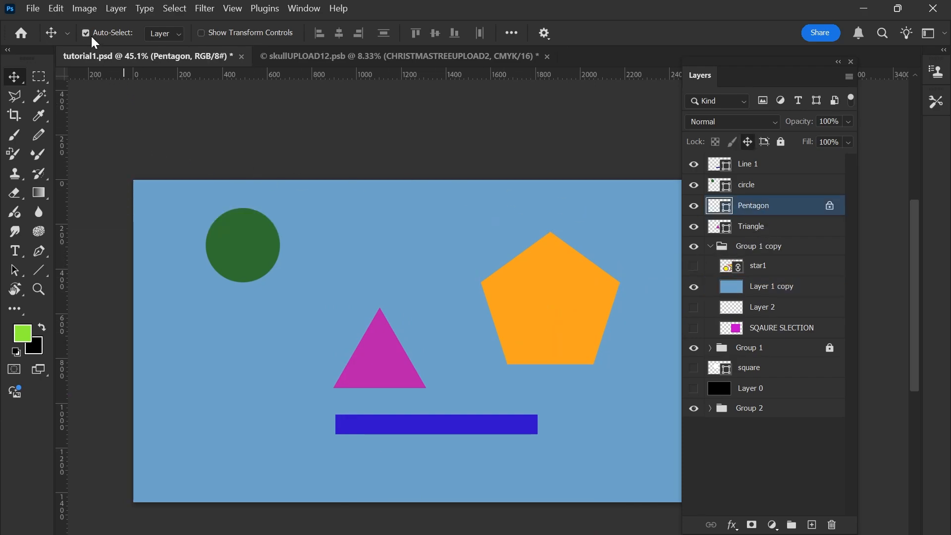
pyautogui.click(771, 296)
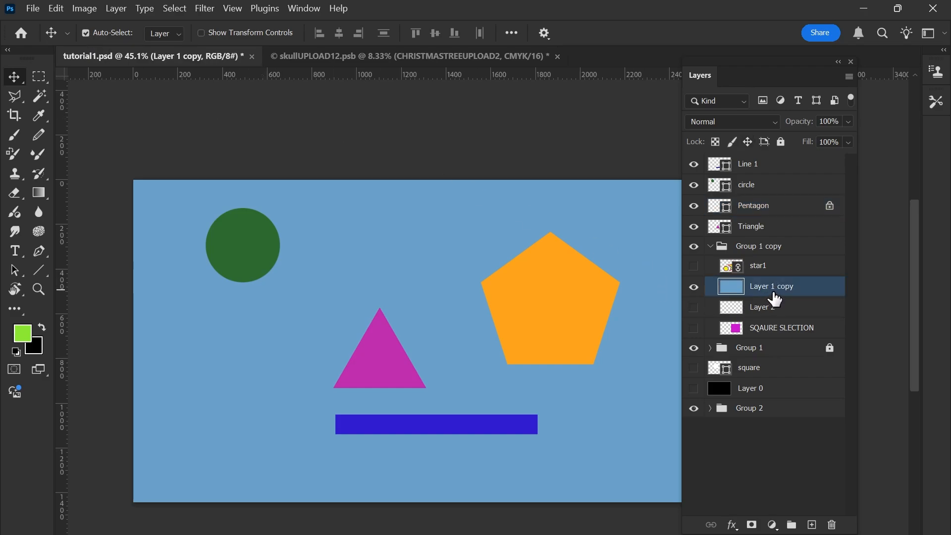
pyautogui.click(748, 142)
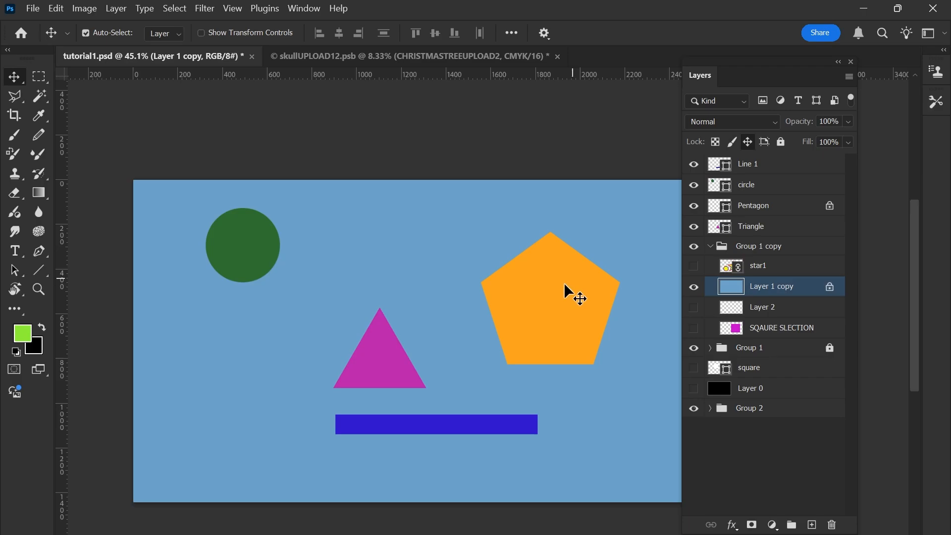
# Try to move the locked pentagon over the locked background with Auto-Select on, and reselect the Pentagon layer.
pyautogui.moveTo(531, 282); pyautogui.dragTo(570, 331)
pyautogui.click(760, 211)
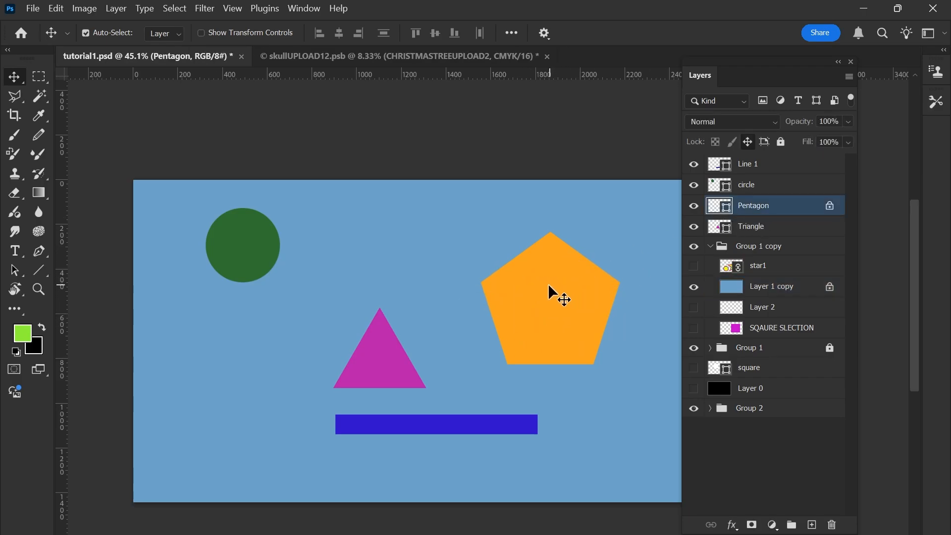
pyautogui.click(549, 295)
pyautogui.moveTo(563, 290)
pyautogui.mouseDown()
pyautogui.moveTo(545, 321)
pyautogui.moveTo(545, 297)
pyautogui.mouseUp()
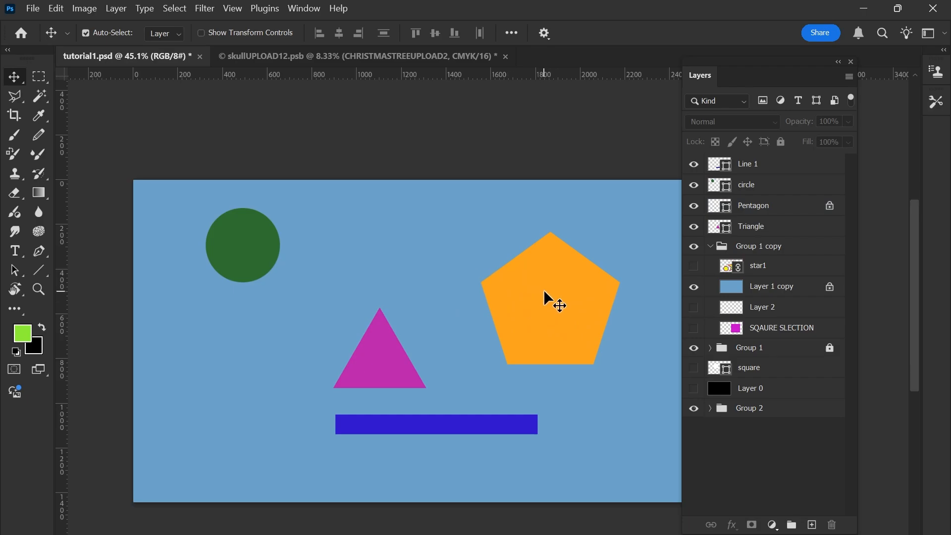
pyautogui.click(763, 213)
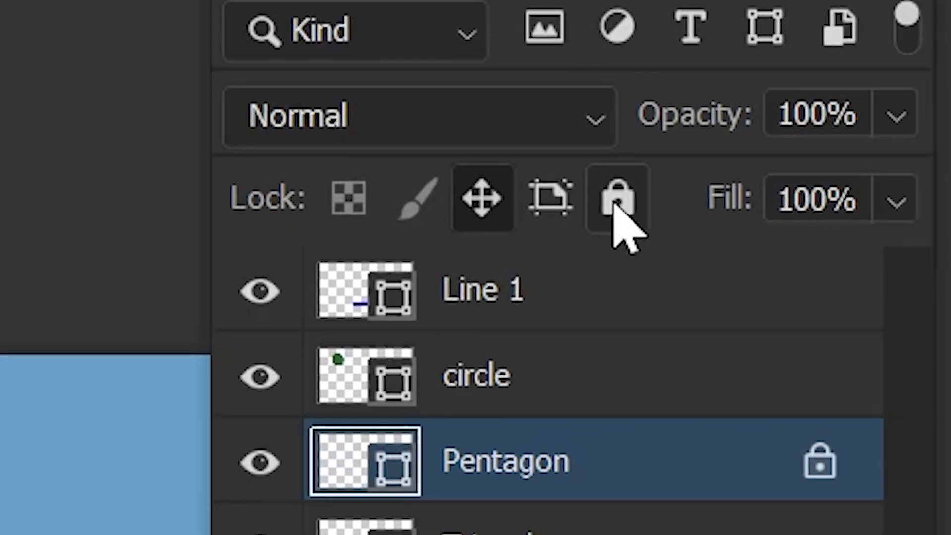
pyautogui.click(615, 203)
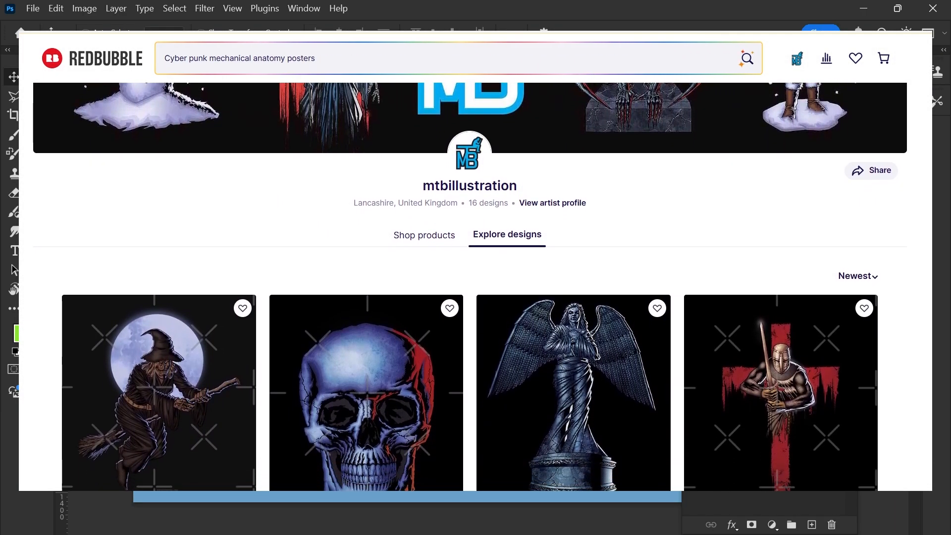
pyautogui.scroll(-1, 476, 286)
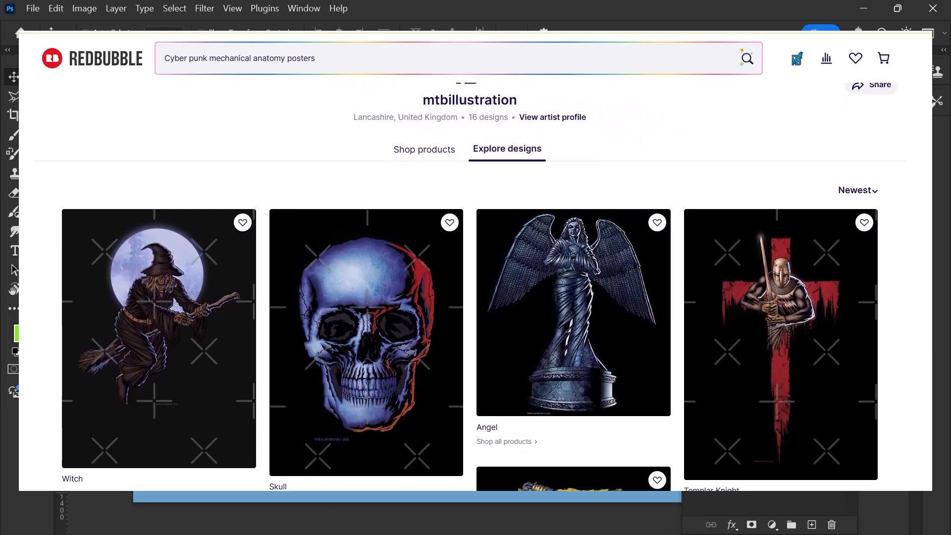